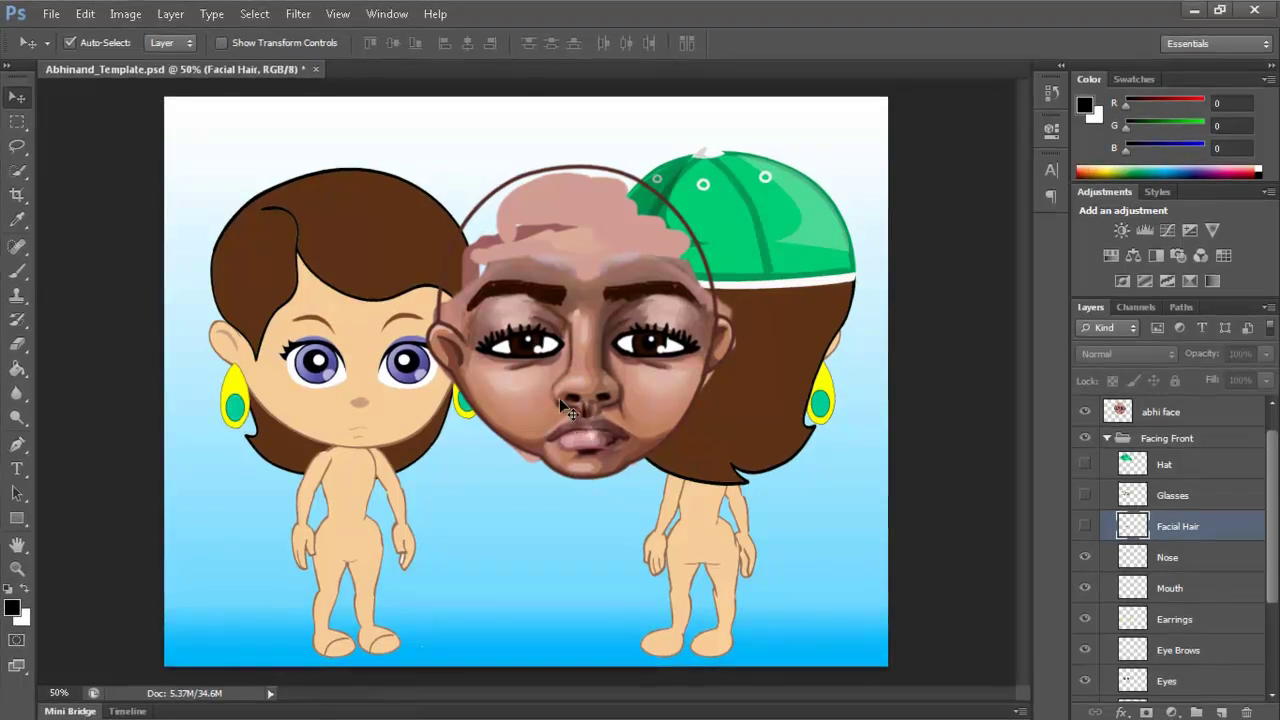
Lasso the mouth of the realistic painted face and place a copy of it over the front-facing cartoon girl's mouth
left_click_drag(574, 429, 575, 422)
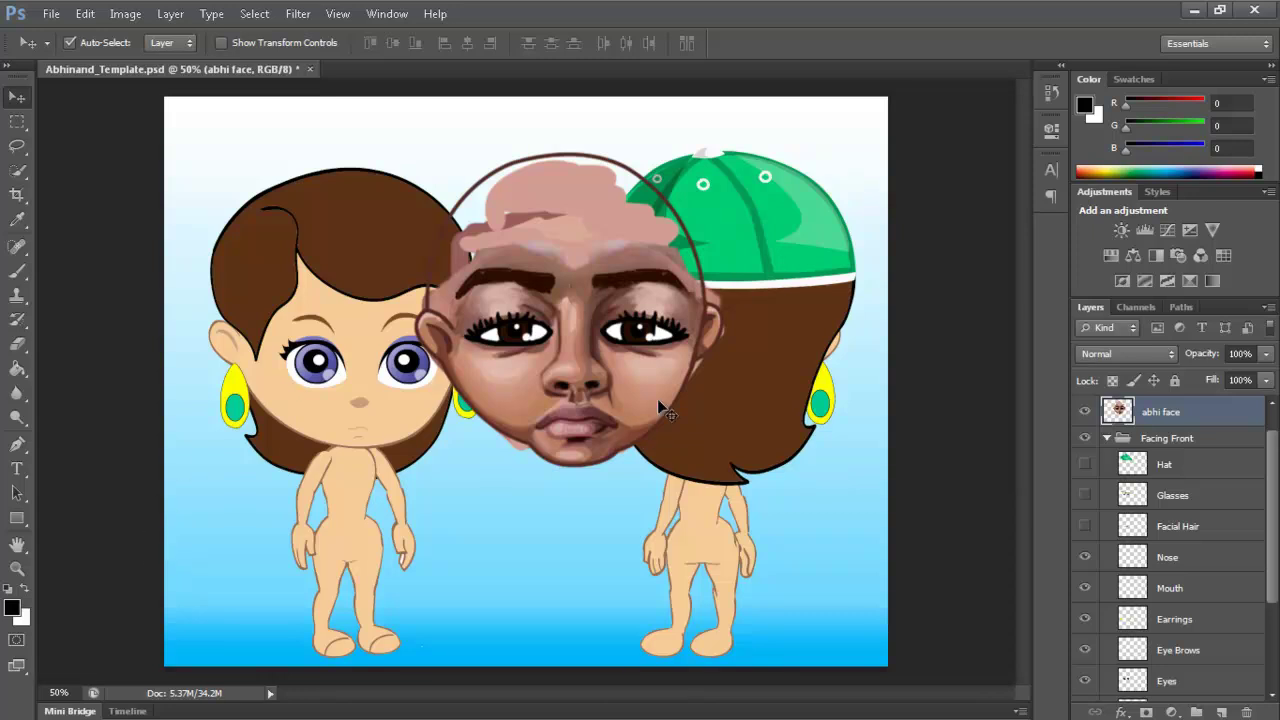
key("l")
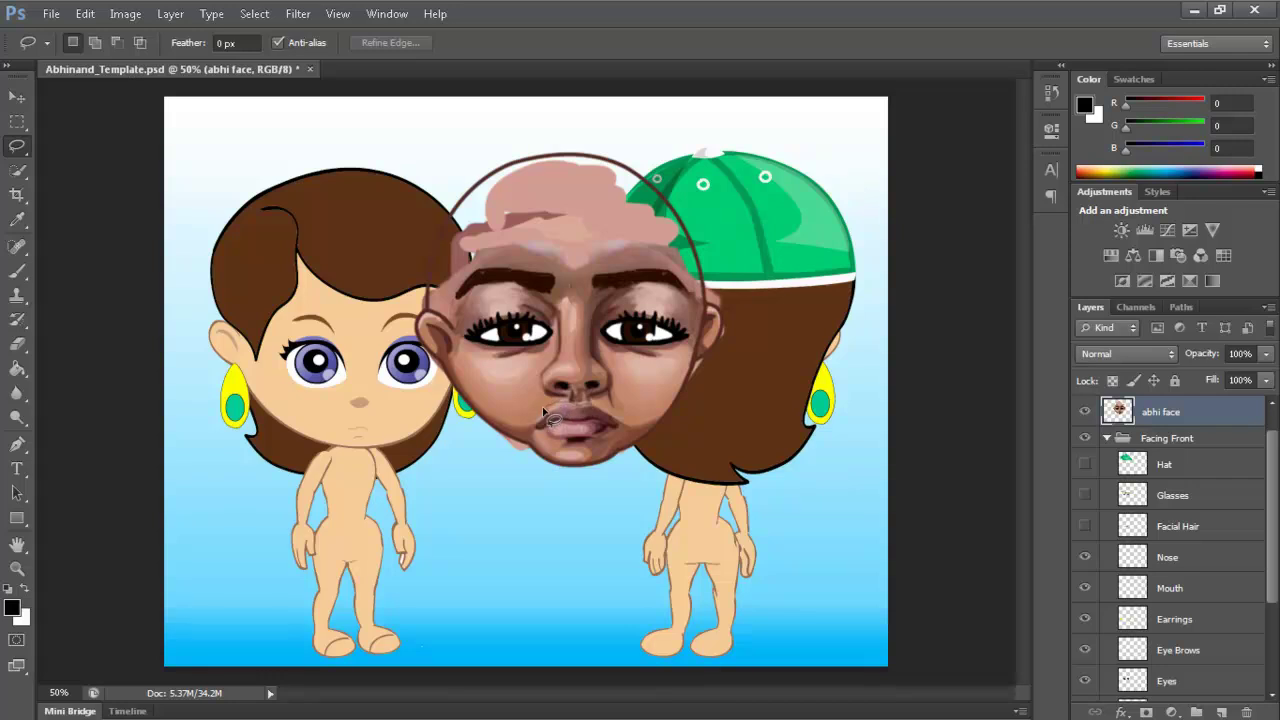
mouse_move(541, 444)
left_mouse_down()
mouse_move(598, 452)
mouse_move(621, 416)
mouse_move(576, 403)
mouse_move(540, 412)
left_mouse_up()
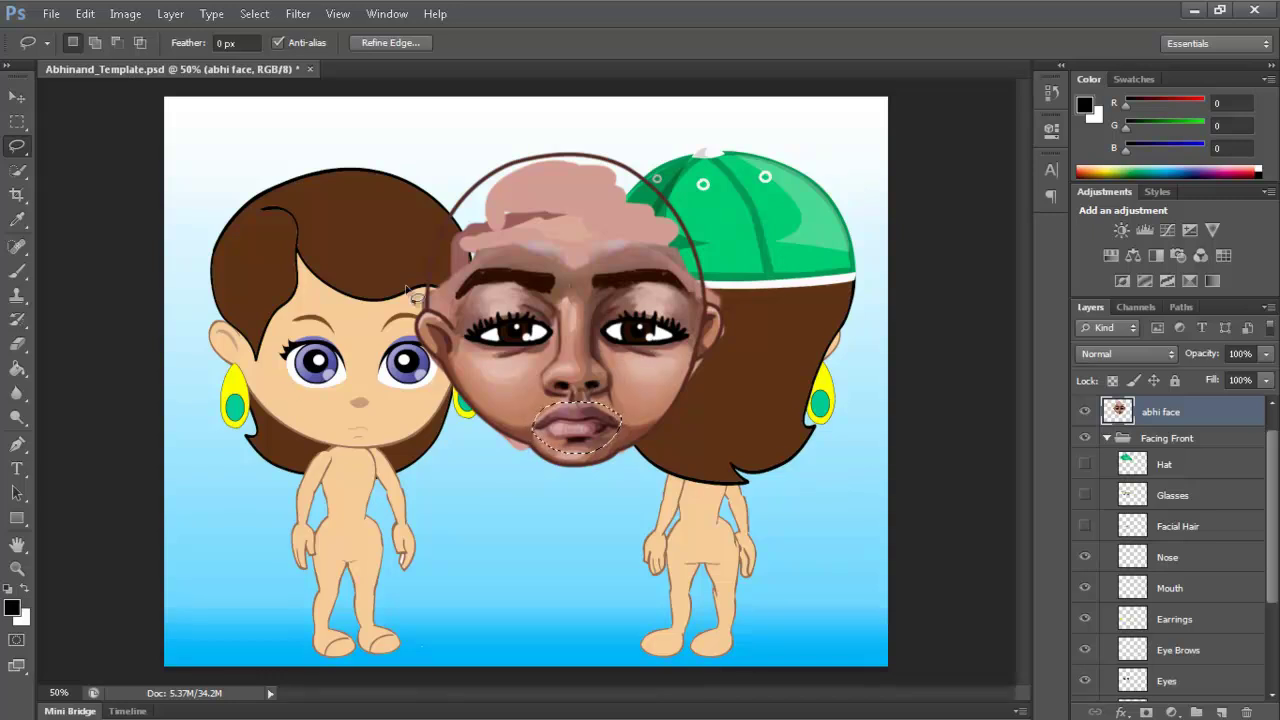
left_click(22, 97)
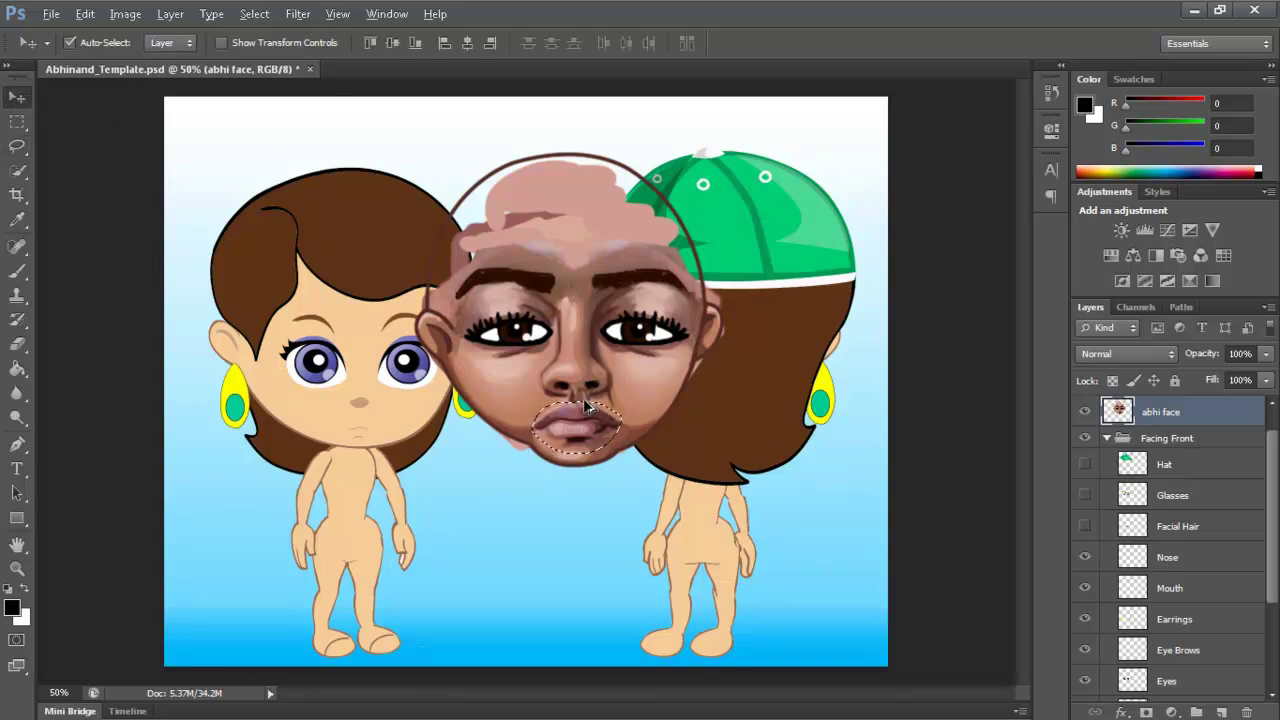
left_click_drag(564, 432, 350, 440)
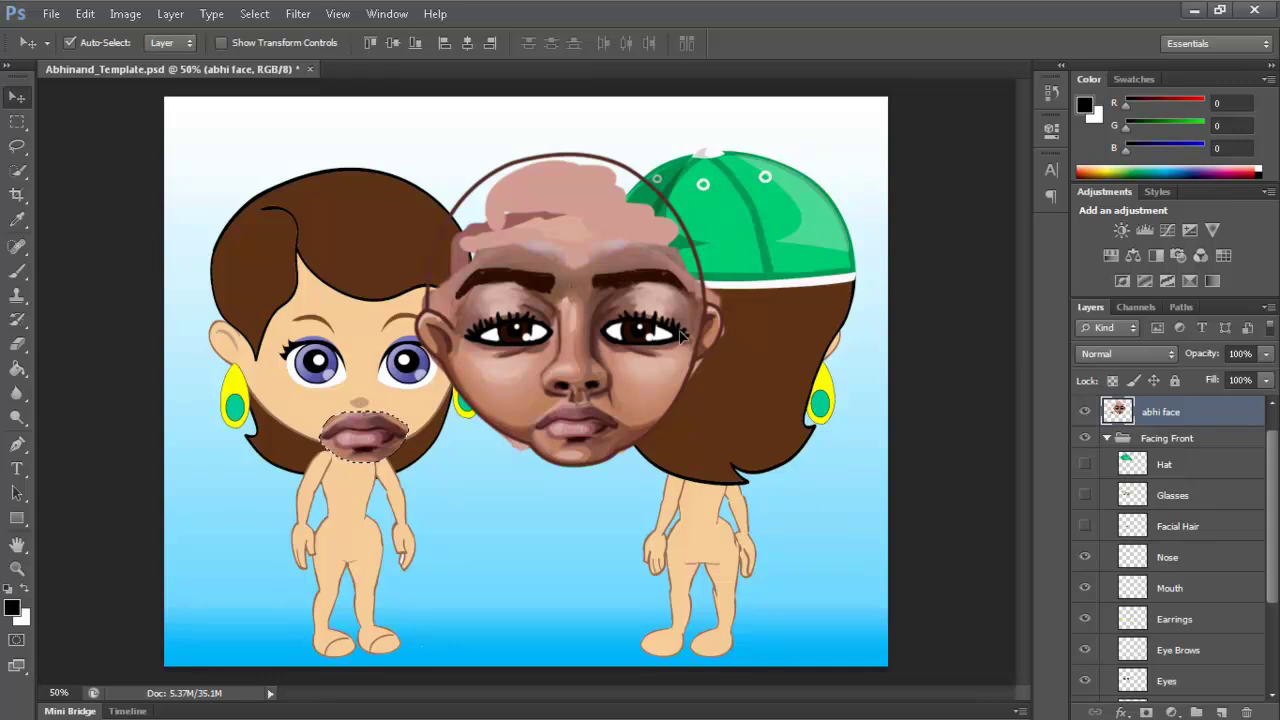
Cut the copied mouth out of the painted face layer and paste it onto its own layer
left_click(1084, 412)
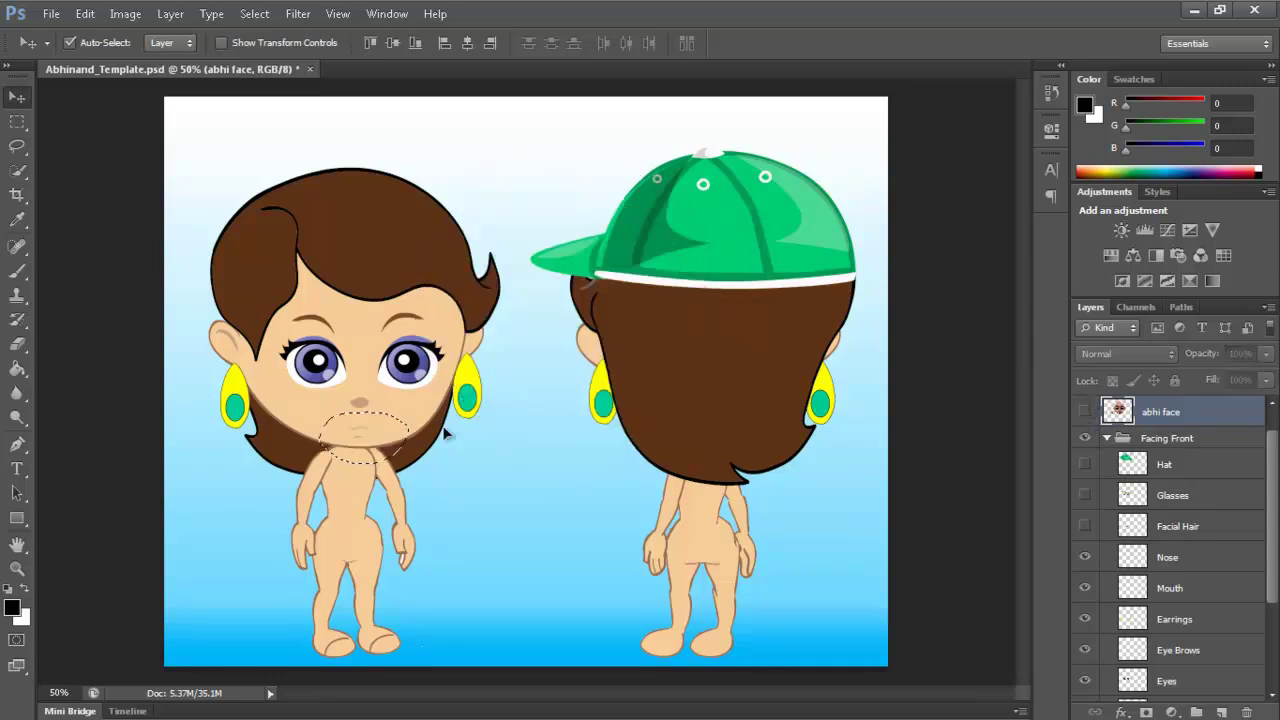
left_click(1084, 412)
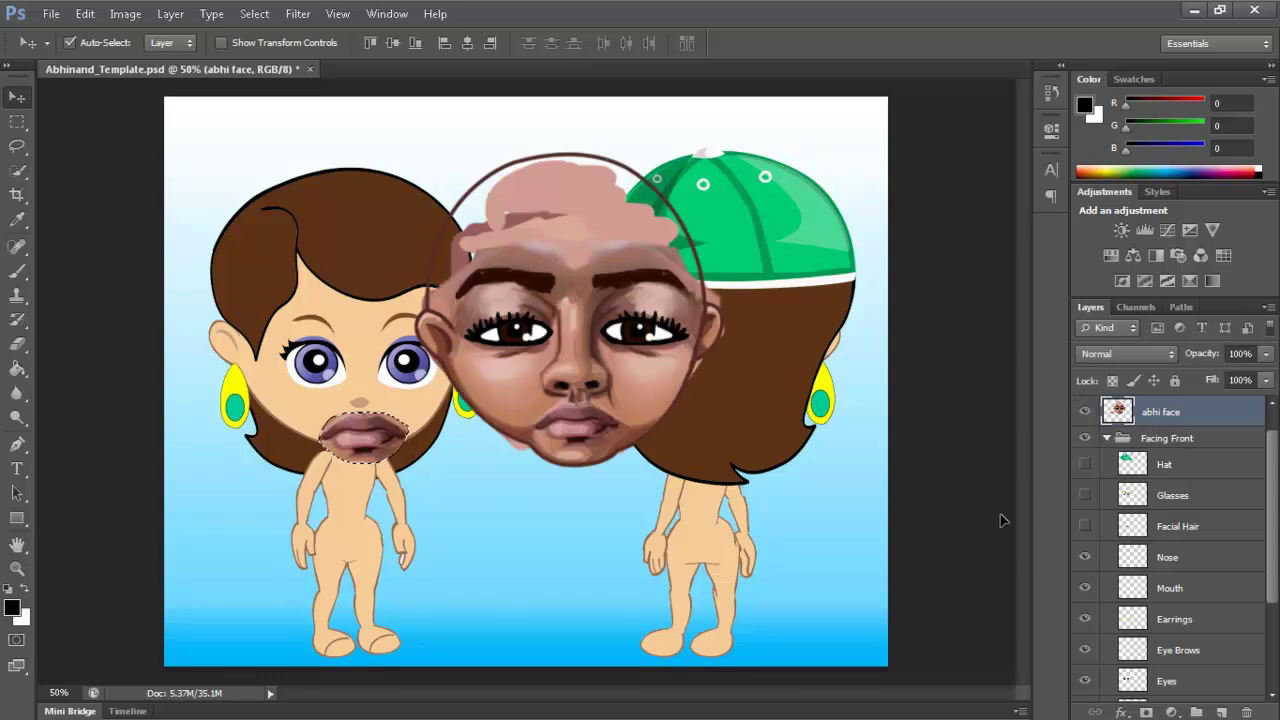
key("ctrl+x")
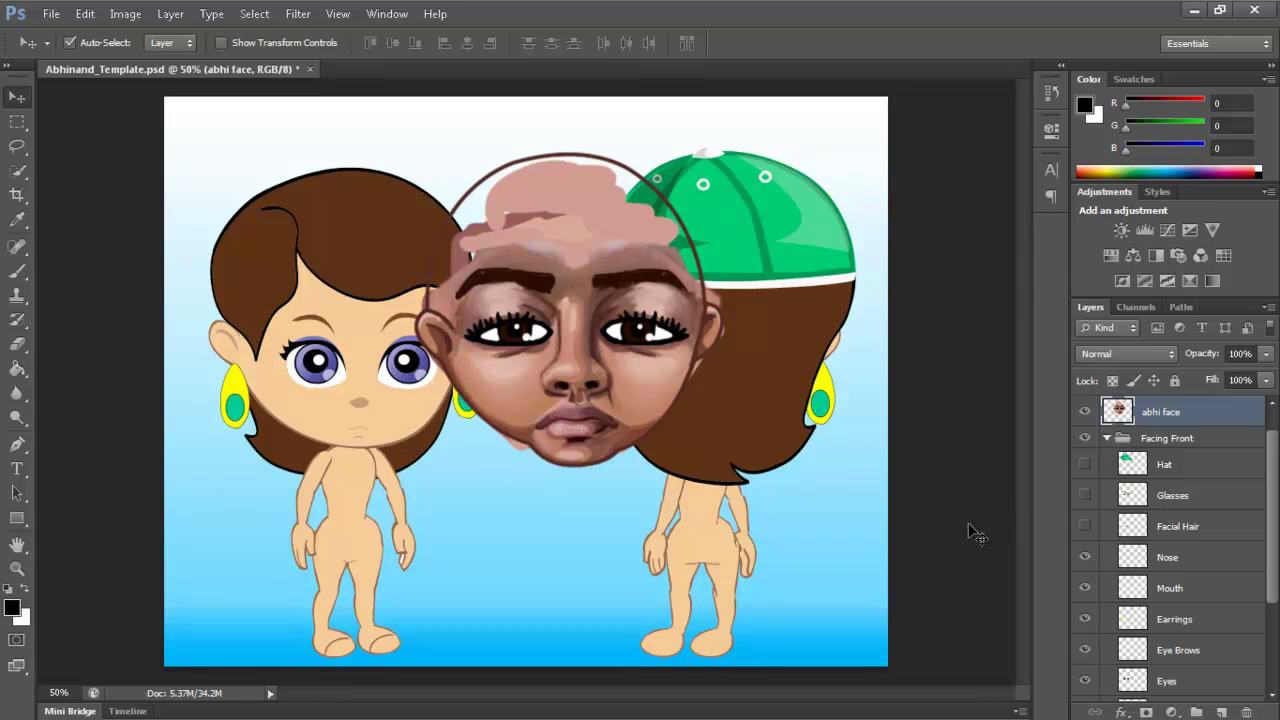
key("ctrl+v")
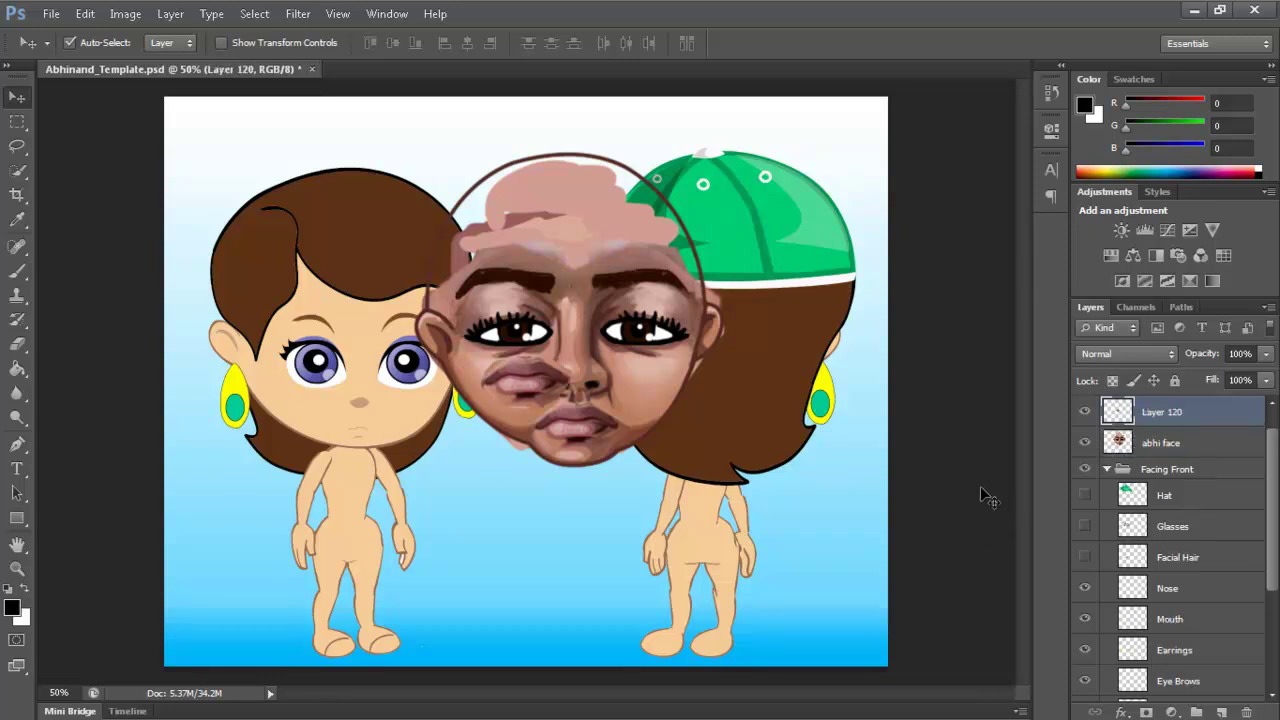
Hide the painted face layer and move the pasted lips over the front-facing girl's mouth
left_click(1085, 443)
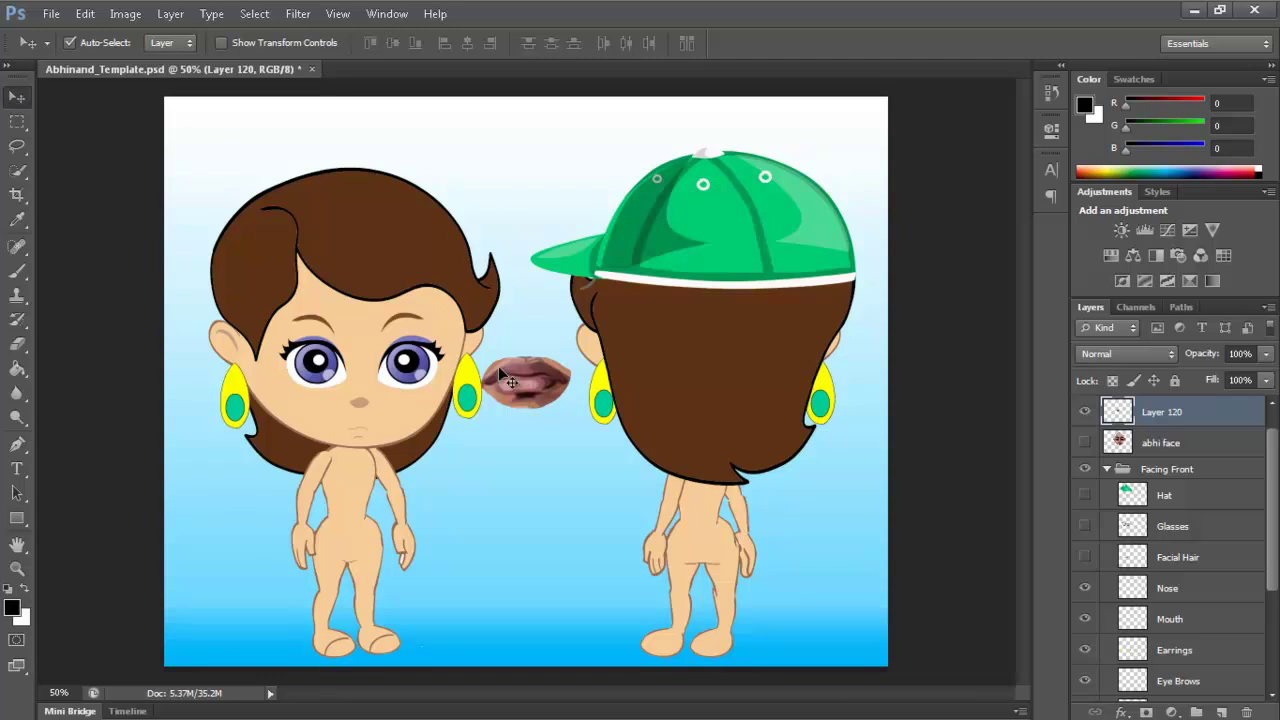
left_click_drag(526, 380, 362, 430)
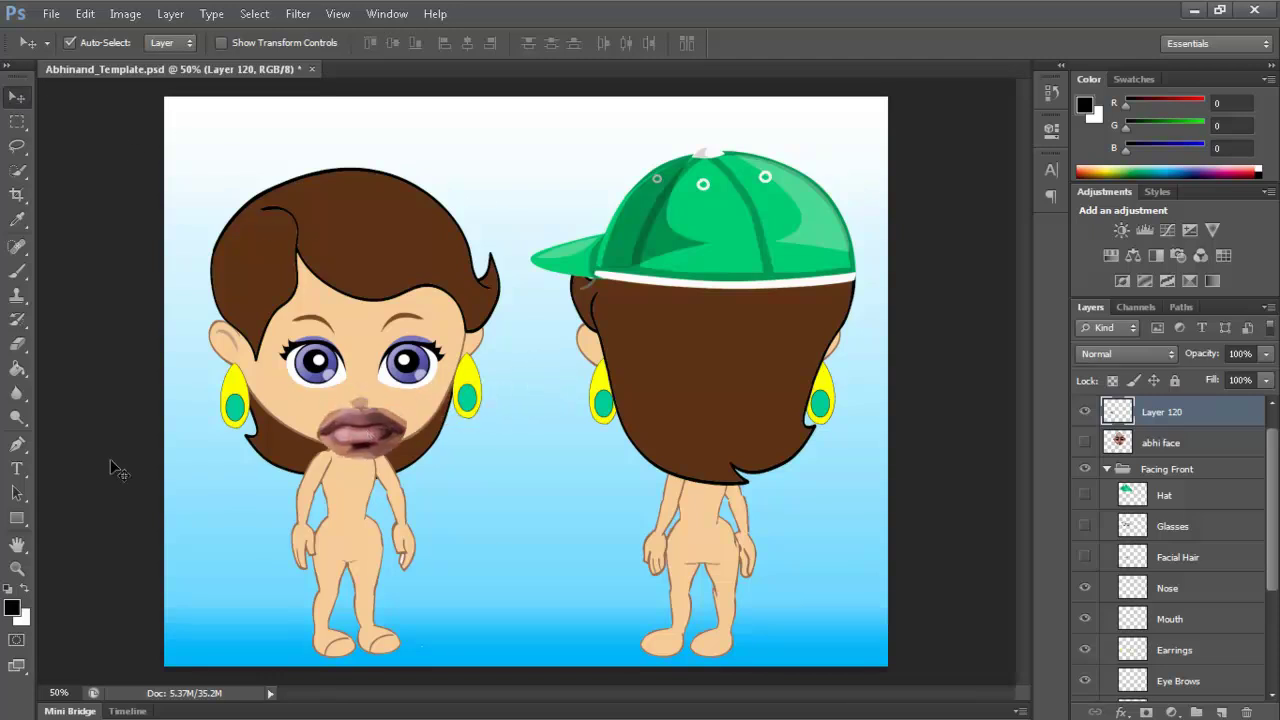
Trace a closed Pen path around the outer outline of the pasted lips
left_click(17, 568)
left_click_drag(312, 468, 460, 443)
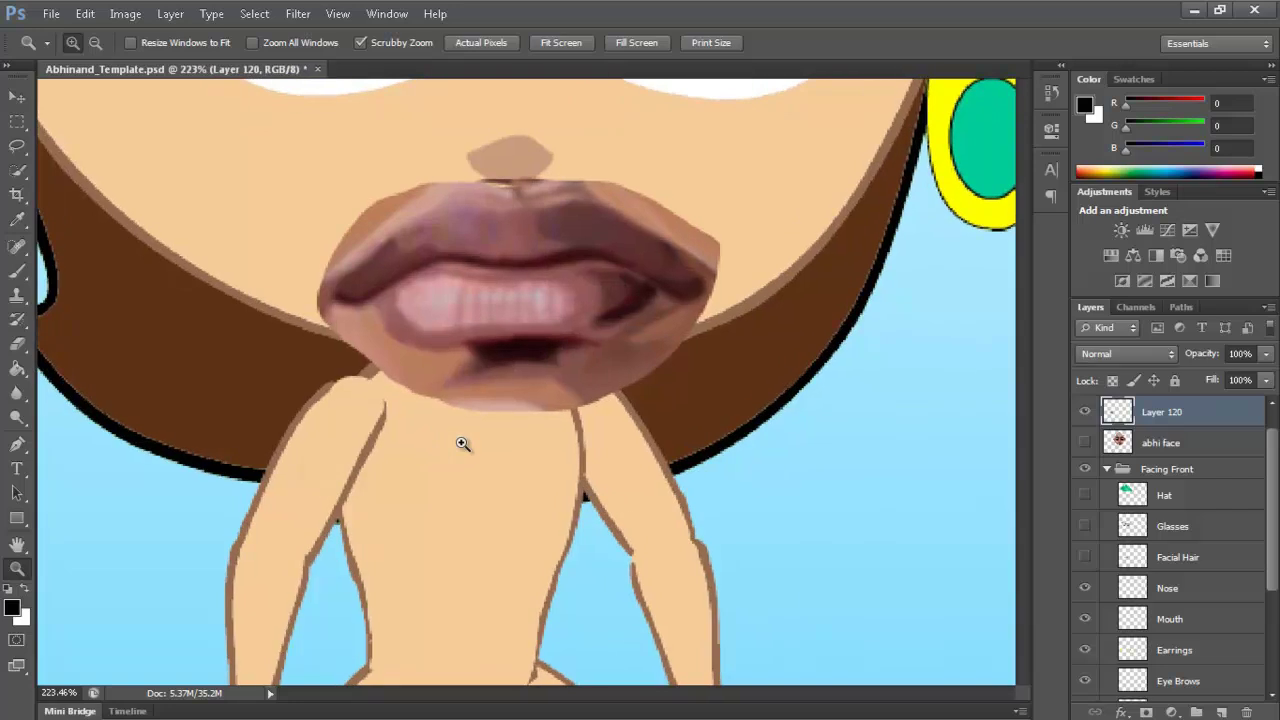
left_click_drag(1024, 417, 1025, 405)
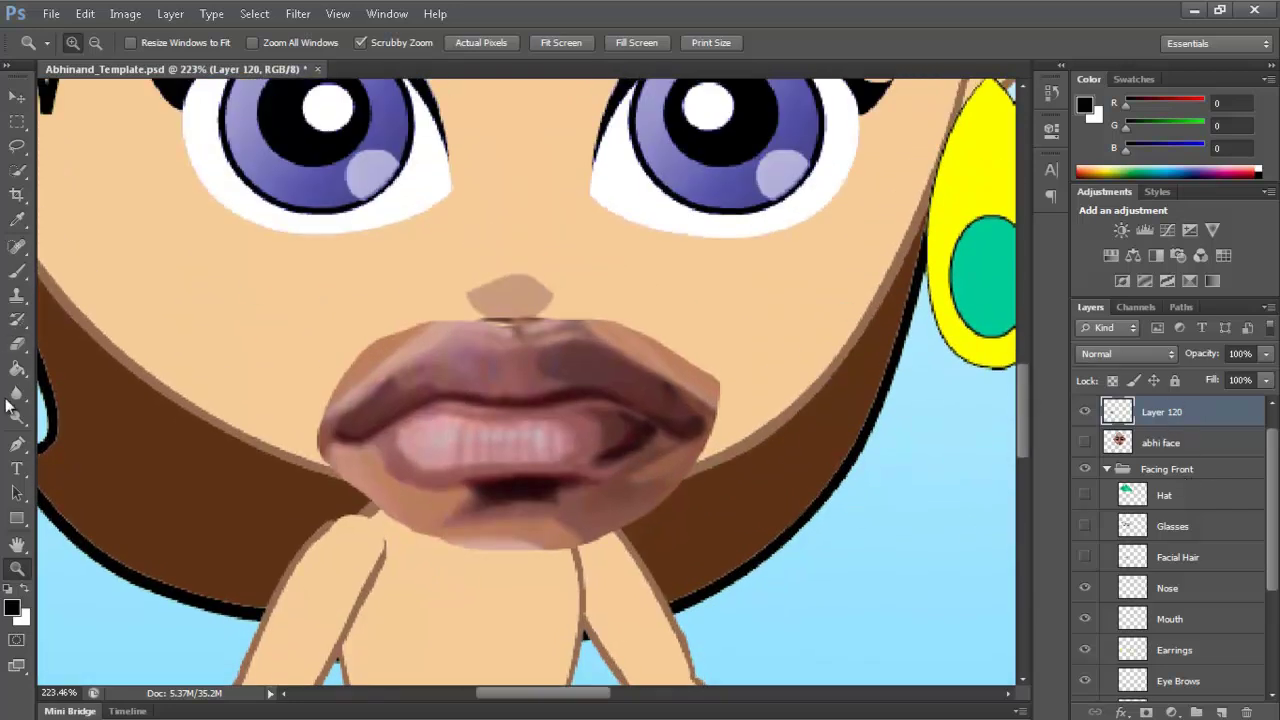
left_click(17, 443)
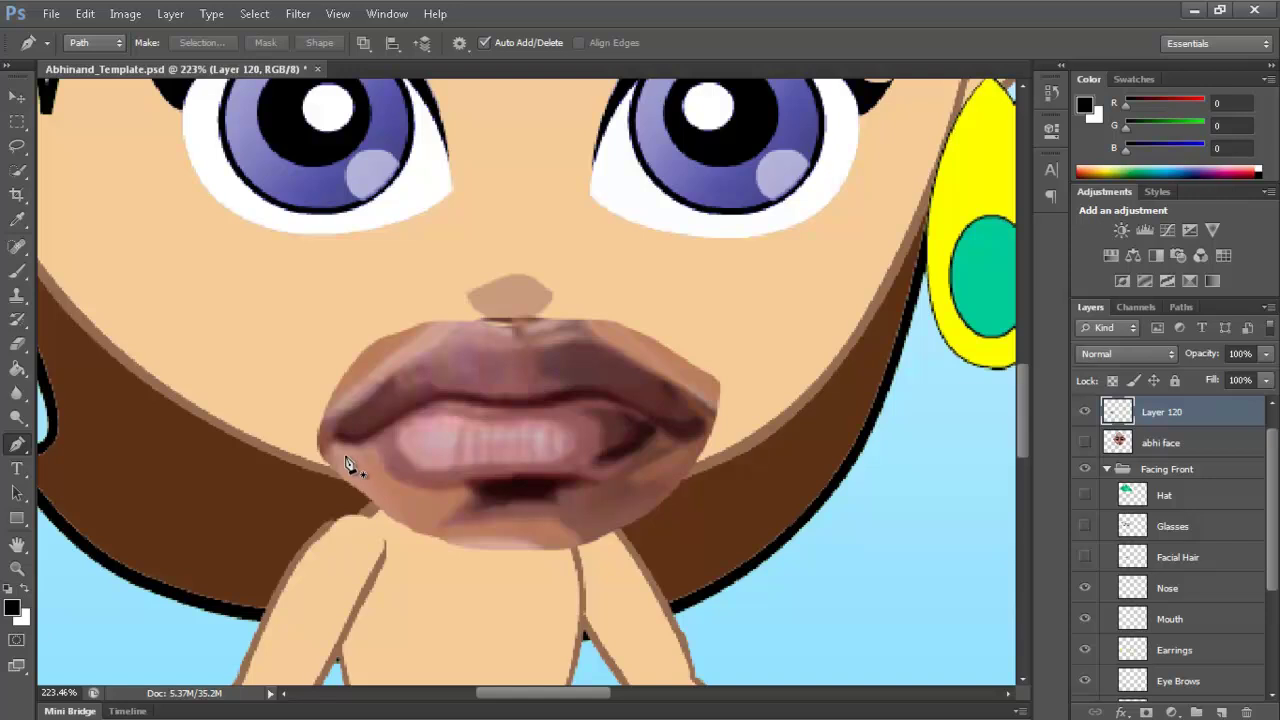
left_click(342, 401)
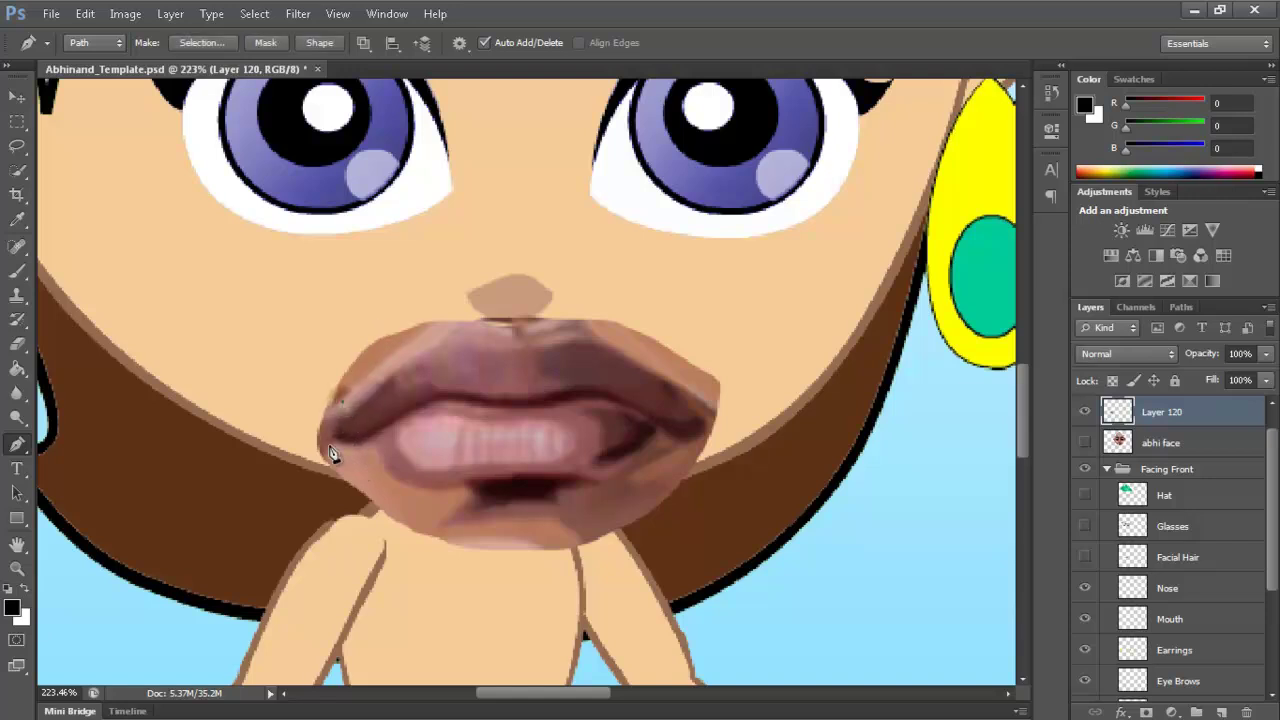
left_click_drag(335, 452, 386, 500)
left_click_drag(495, 483, 603, 494)
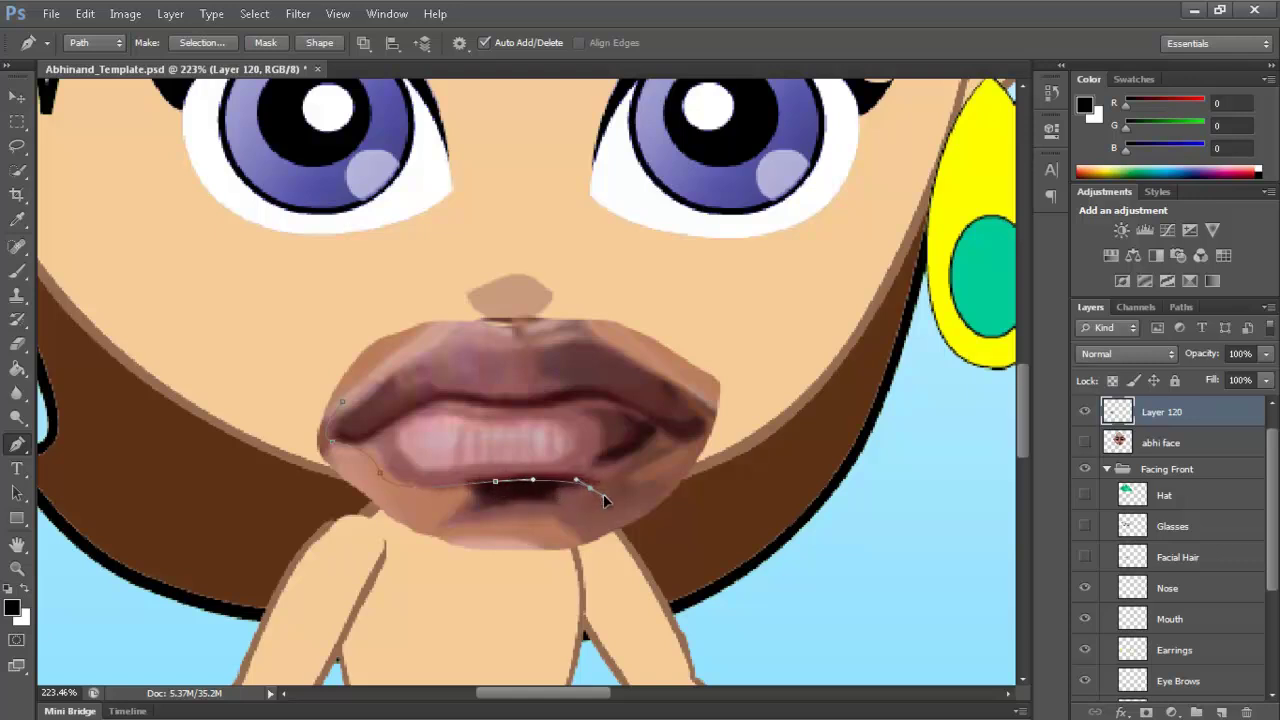
left_click_drag(681, 443, 697, 438)
left_click_drag(706, 419, 694, 403)
left_click_drag(594, 342, 594, 341)
left_click_drag(524, 330, 487, 336)
left_click_drag(313, 436, 338, 414)
left_click(332, 441)
Trace a second closed Pen path inside the outline, following the shape of the upper lip
left_click(341, 432)
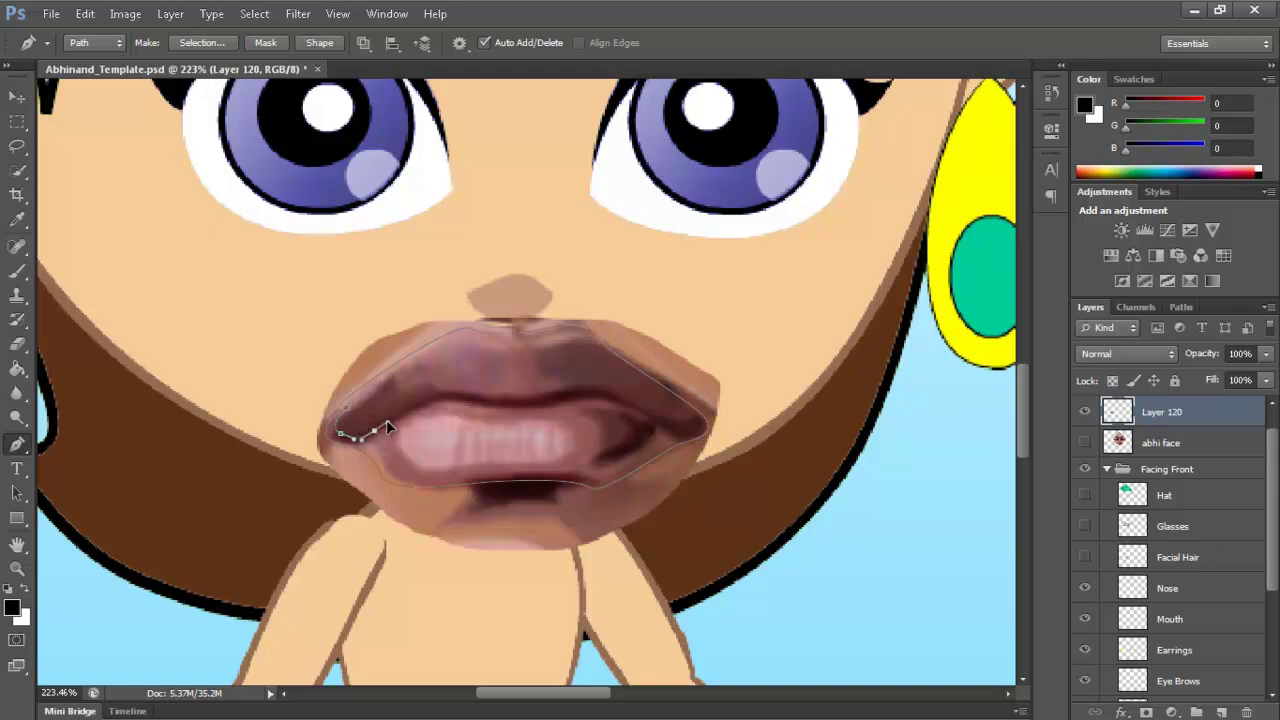
left_click_drag(447, 391, 594, 387)
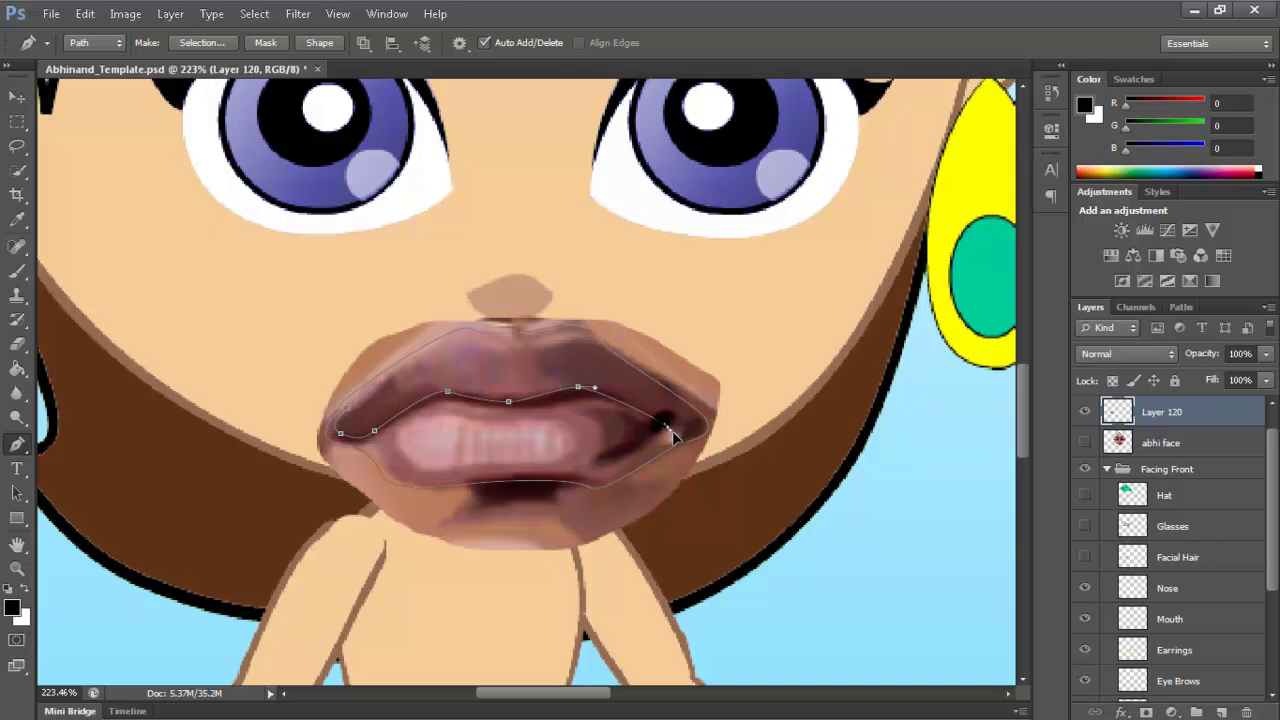
left_click_drag(668, 428, 654, 389)
left_click(538, 332)
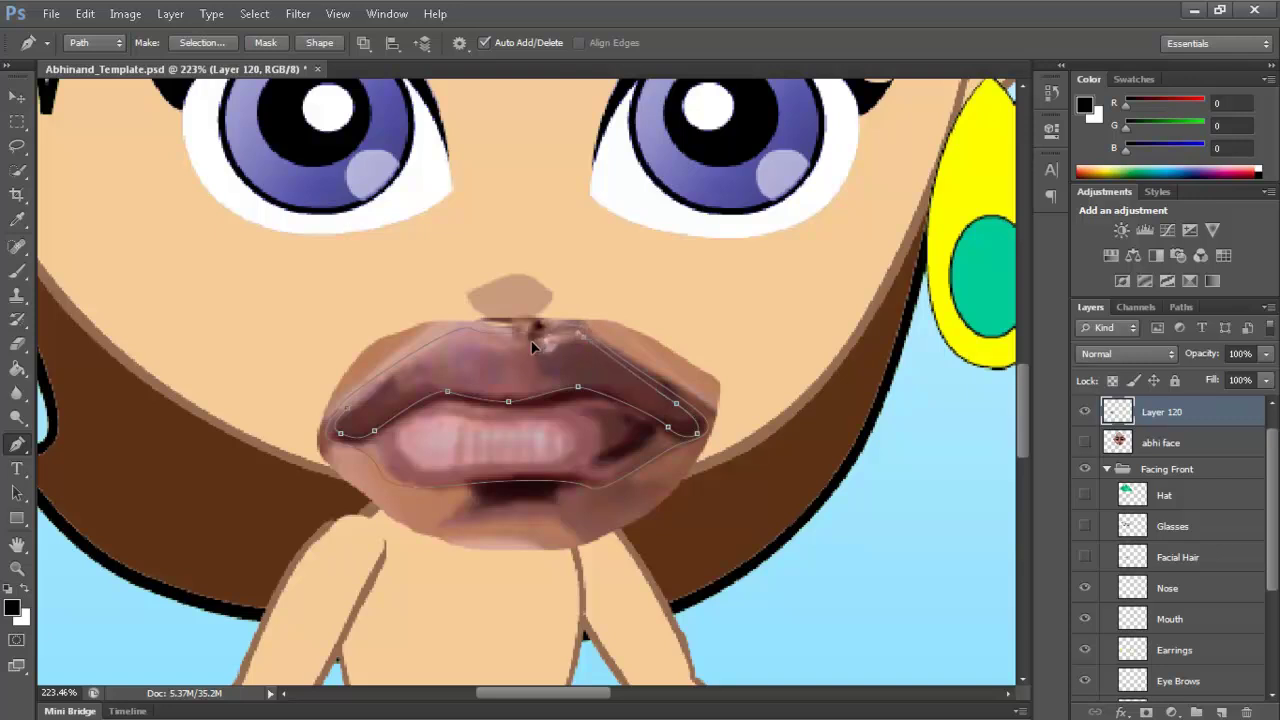
left_click(462, 330)
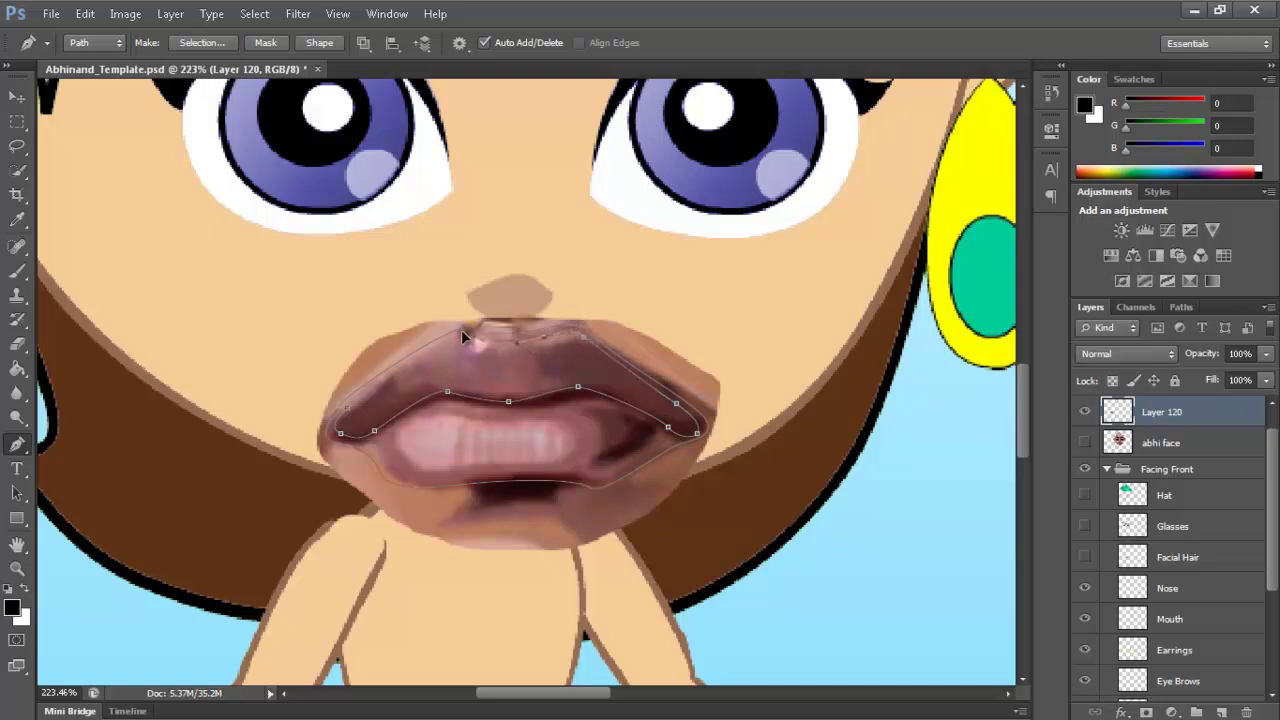
left_click(341, 432)
Adjust the anchor points along the top edge of the upper-lip path to fit the cupid's bow
left_click(461, 331, "ctrl")
left_click(474, 333, "ctrl")
left_click(467, 331, "ctrl")
left_click(646, 480, "ctrl")
left_click(519, 405, "ctrl")
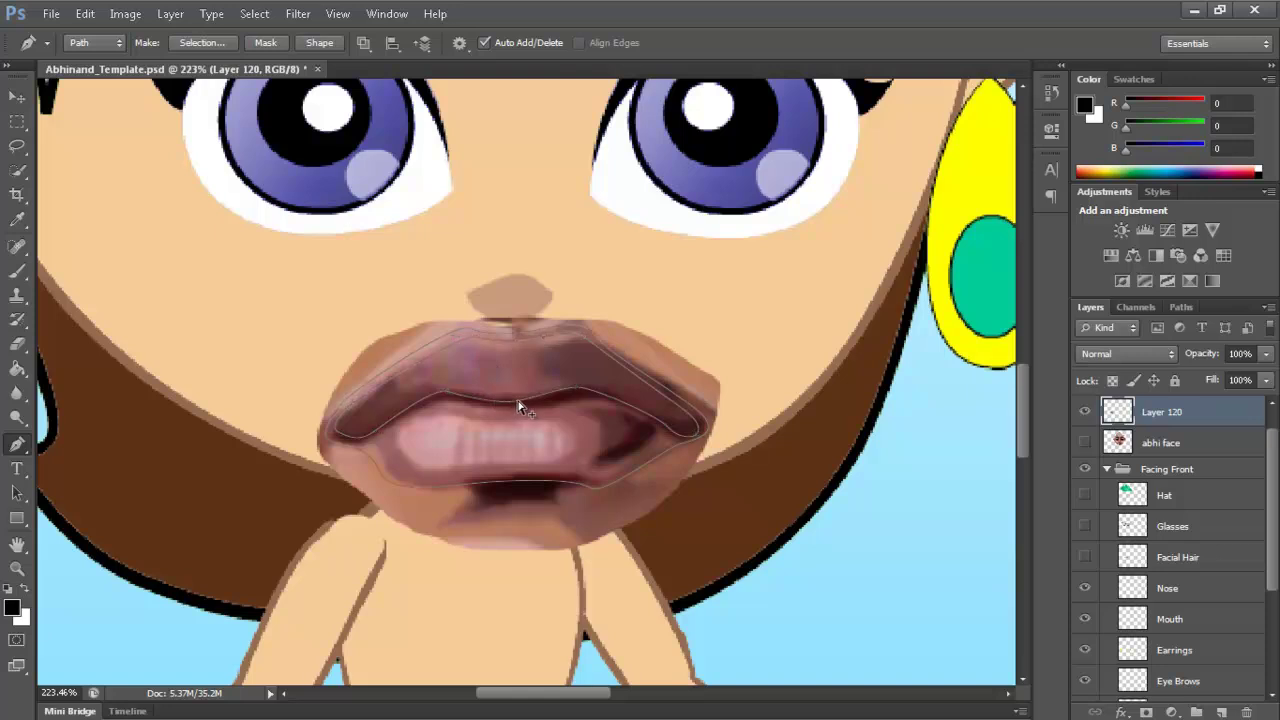
left_click(462, 351, "ctrl")
left_click(466, 339, "ctrl")
left_click(587, 343, "ctrl")
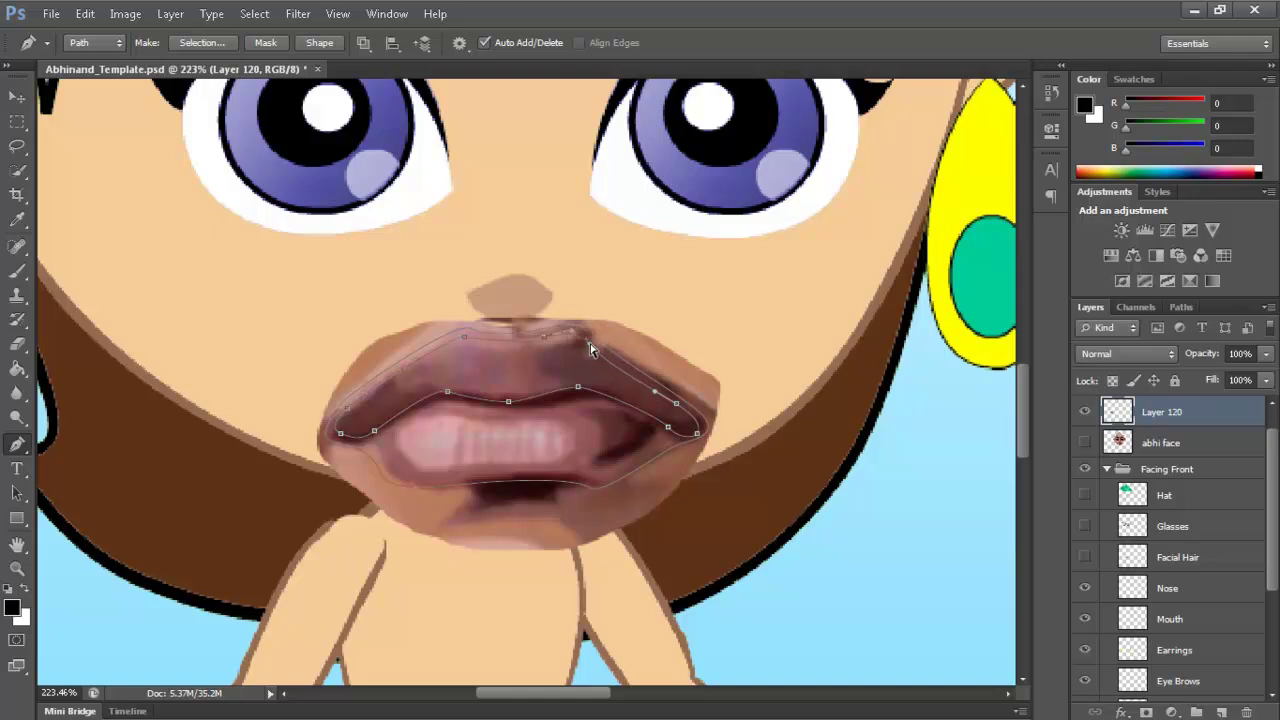
Refine the right corner and the lower edge of the upper-lip path to match the painted lip
left_click_drag(592, 346, 594, 347)
left_click_drag(677, 407, 695, 441)
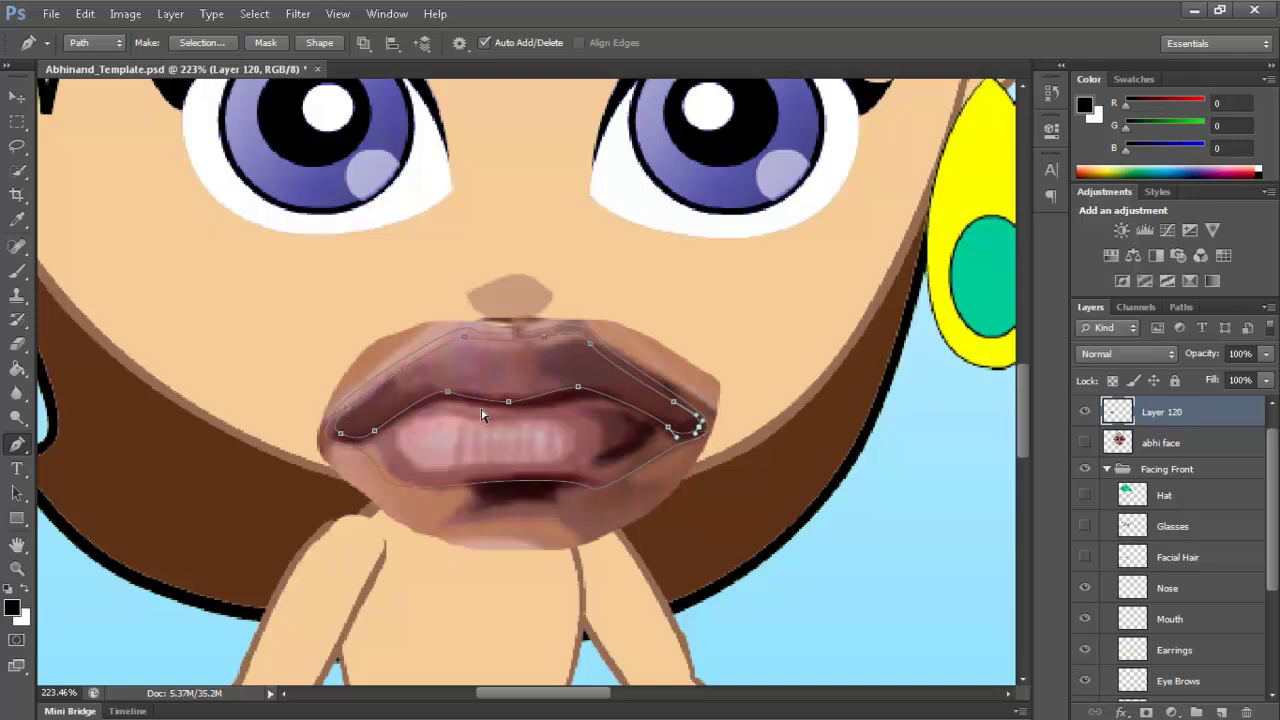
left_click_drag(447, 397, 428, 395)
left_click_drag(510, 405, 512, 400)
Adjust the outer lip outline near the left corner of the mouth and deselect the path
left_click(340, 411)
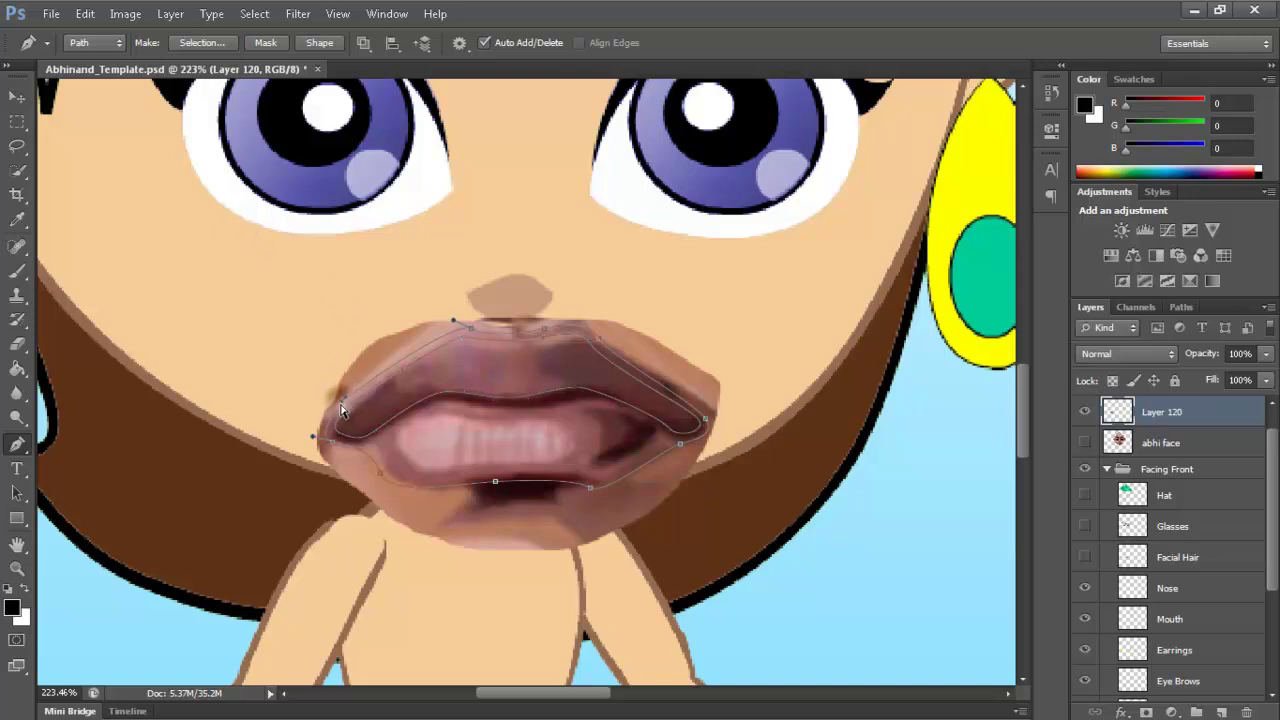
left_click(346, 408)
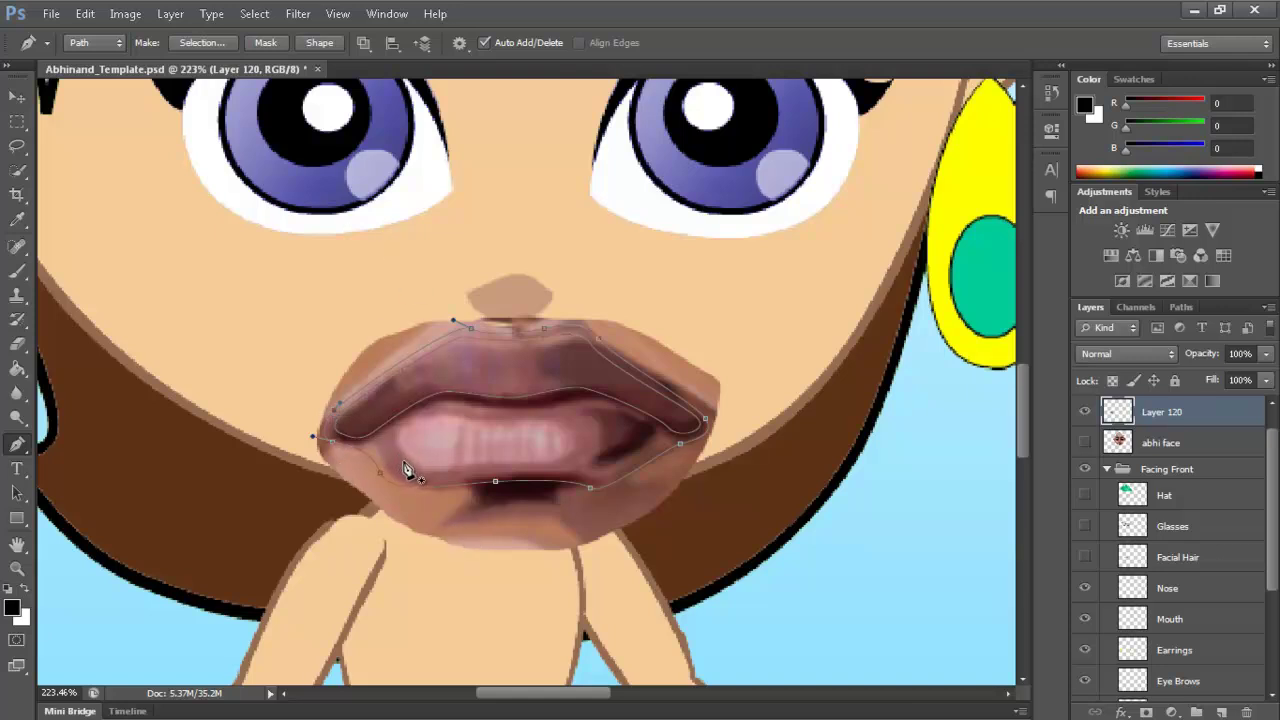
left_click(358, 510, "ctrl")
Trace a third closed Pen path inside the outline around the lower lip
left_click(376, 448)
left_click_drag(573, 476, 596, 488)
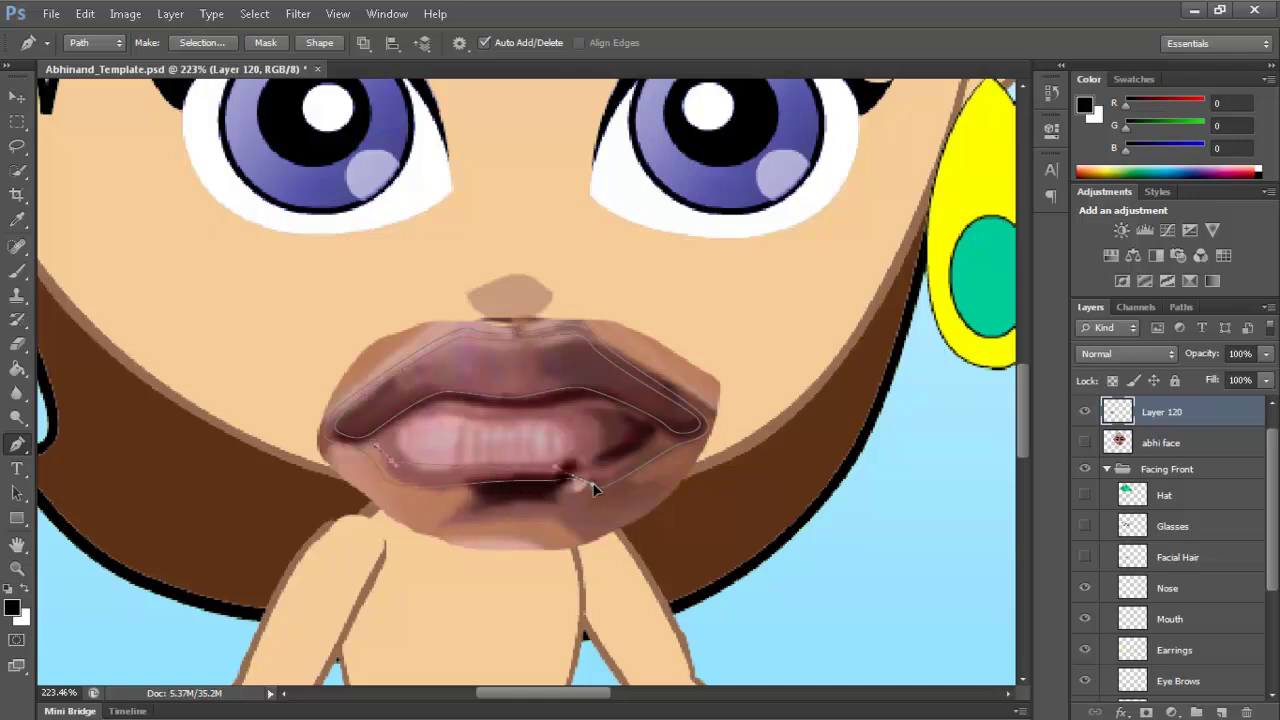
left_click(662, 442)
key("alt")
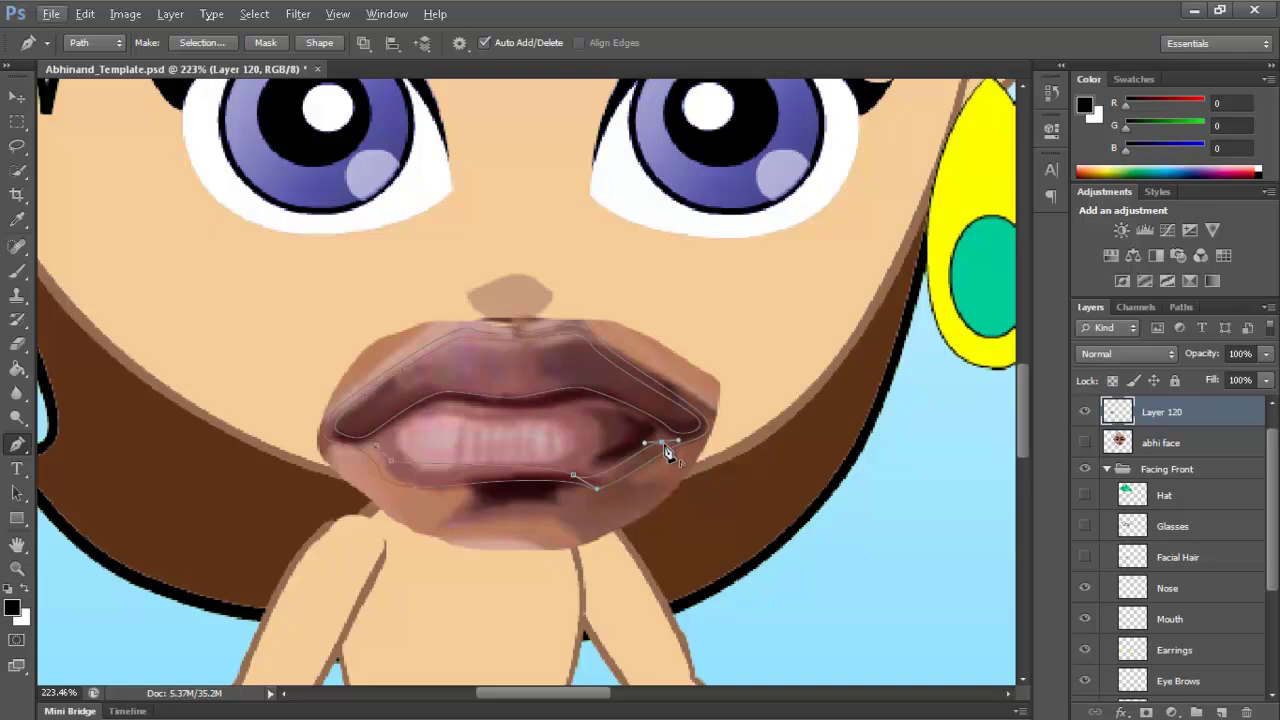
left_click_drag(657, 449, 533, 408)
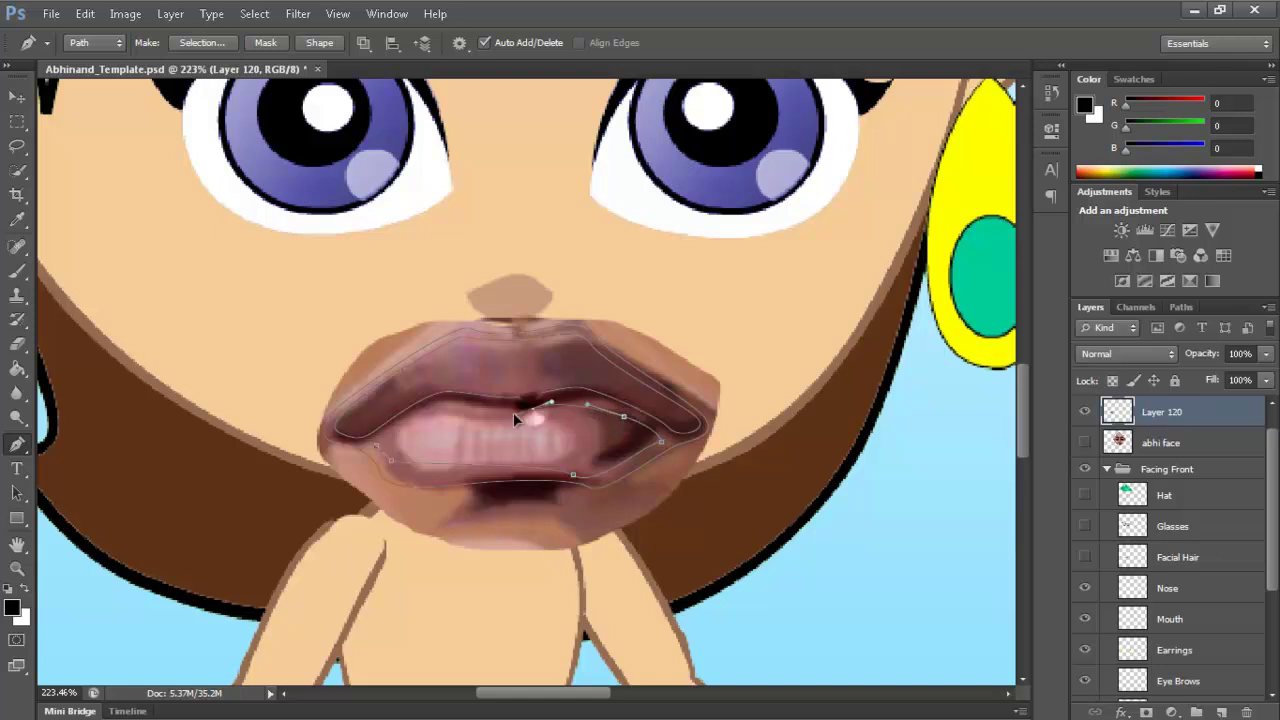
left_click(441, 406, "ctrl")
left_click(376, 449, "ctrl")
Adjust the anchors and handles along the bottom edge of the lower-lip path to follow the outer outline
left_click(366, 514, "ctrl")
left_click(399, 466, "ctrl")
left_click(573, 476, "ctrl")
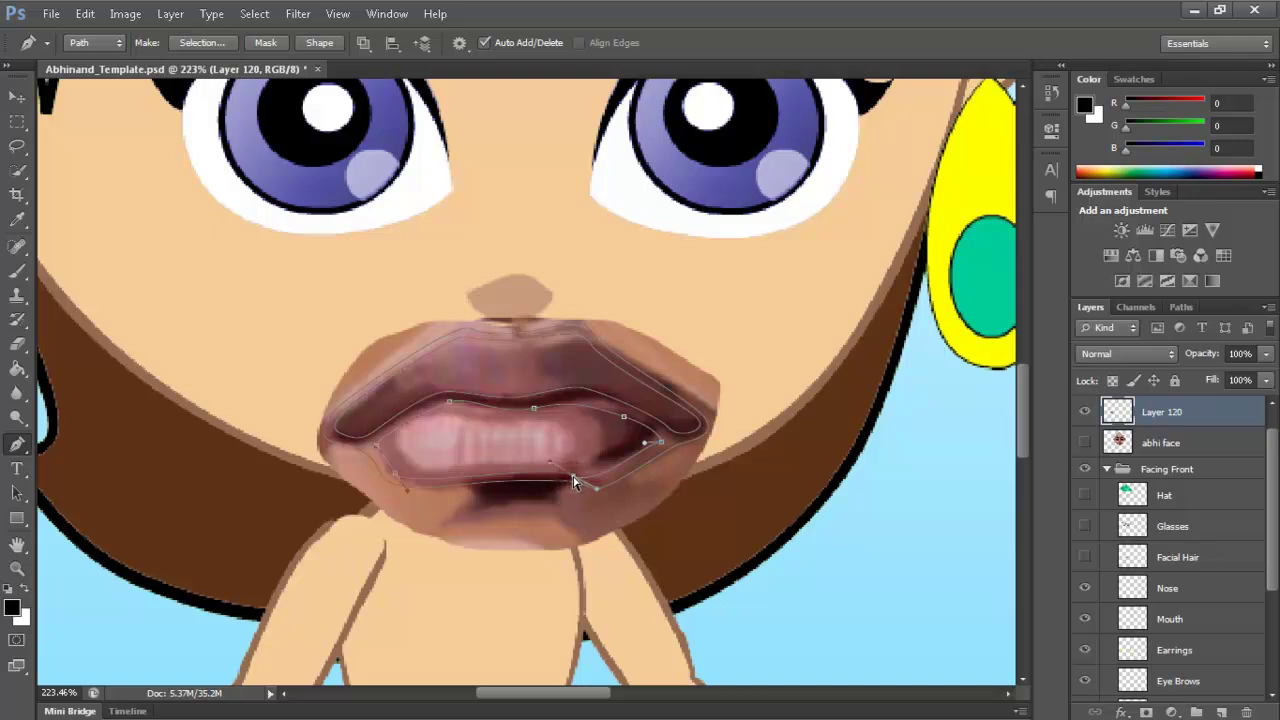
left_click_drag(573, 477, 582, 473)
left_click_drag(586, 473, 590, 483)
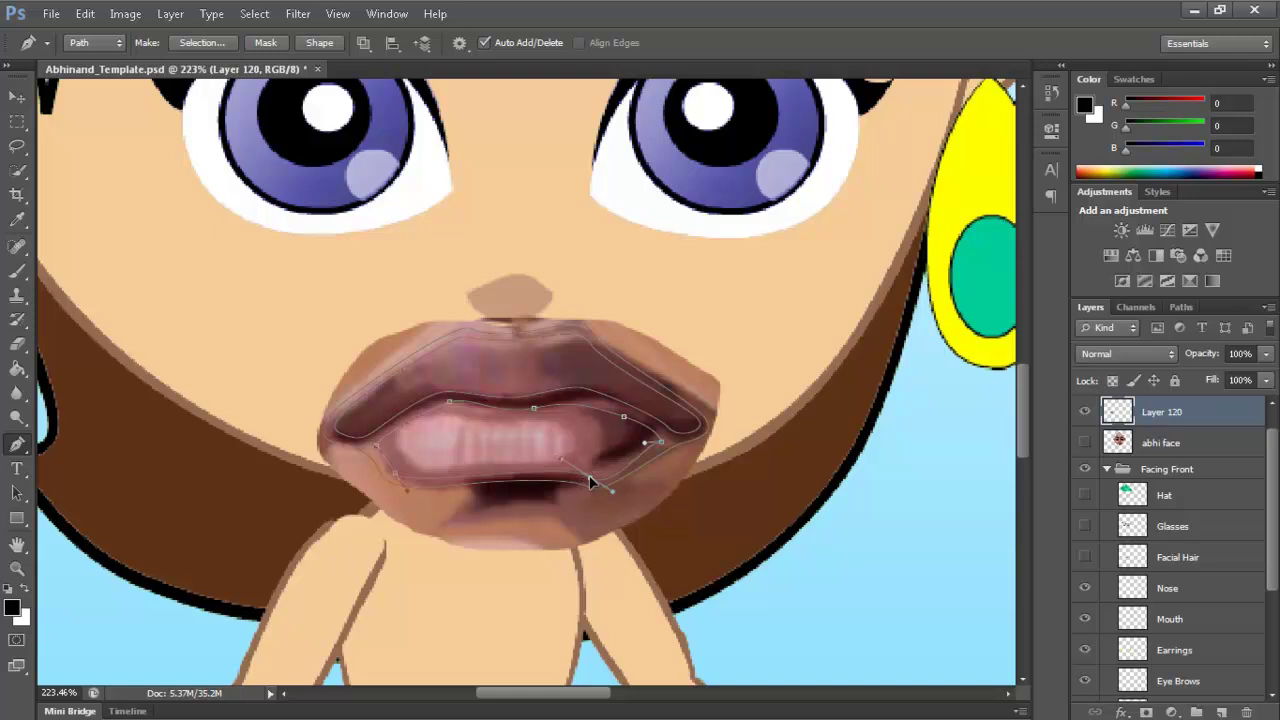
Reshape the right corner, upper edge and left corner of the lower-lip path with its anchor points
mouse_move(662, 449)
left_mouse_down()
mouse_move(660, 436)
mouse_move(669, 446)
left_mouse_up()
left_click(624, 418)
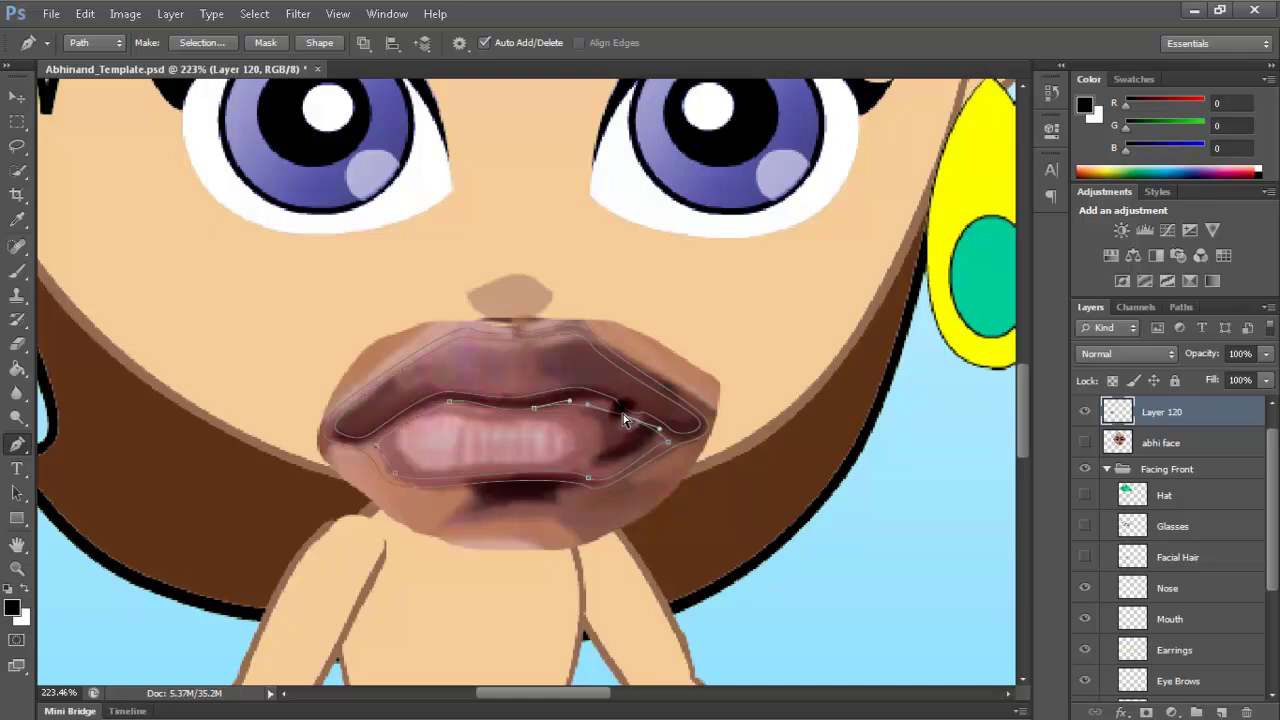
left_click_drag(627, 424, 626, 412)
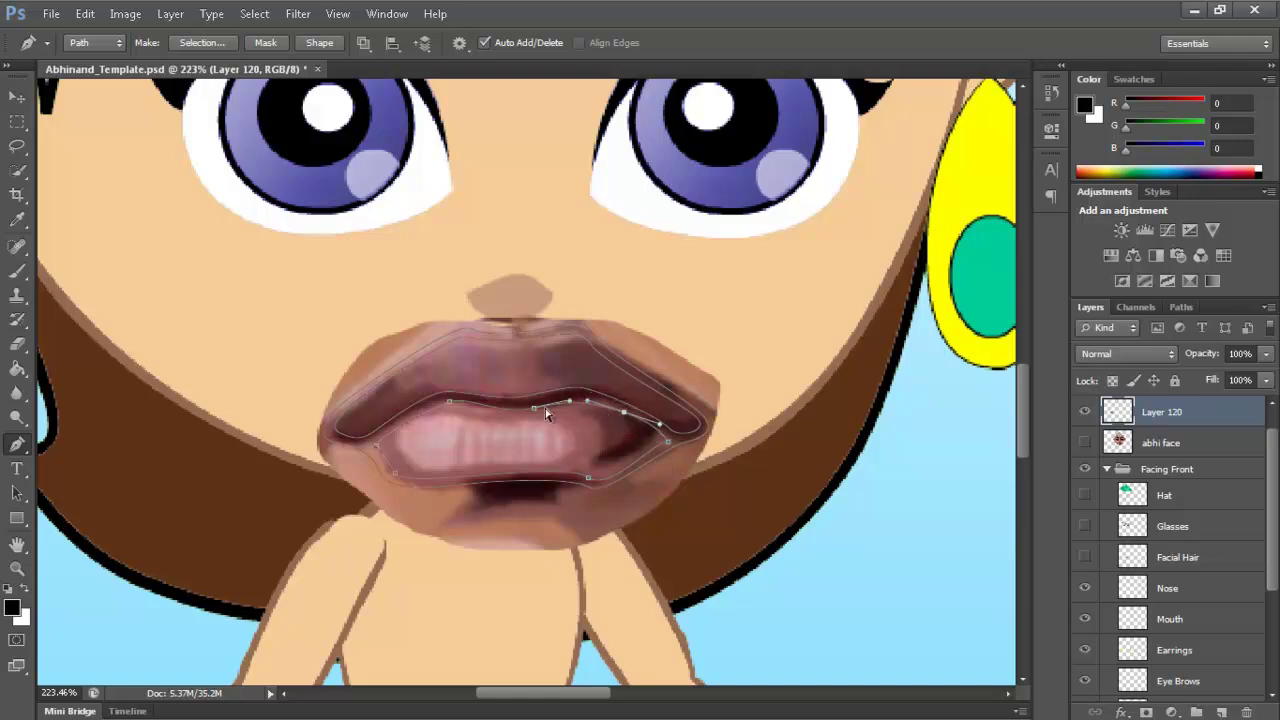
left_click(532, 410)
left_click(375, 445)
left_click(447, 403)
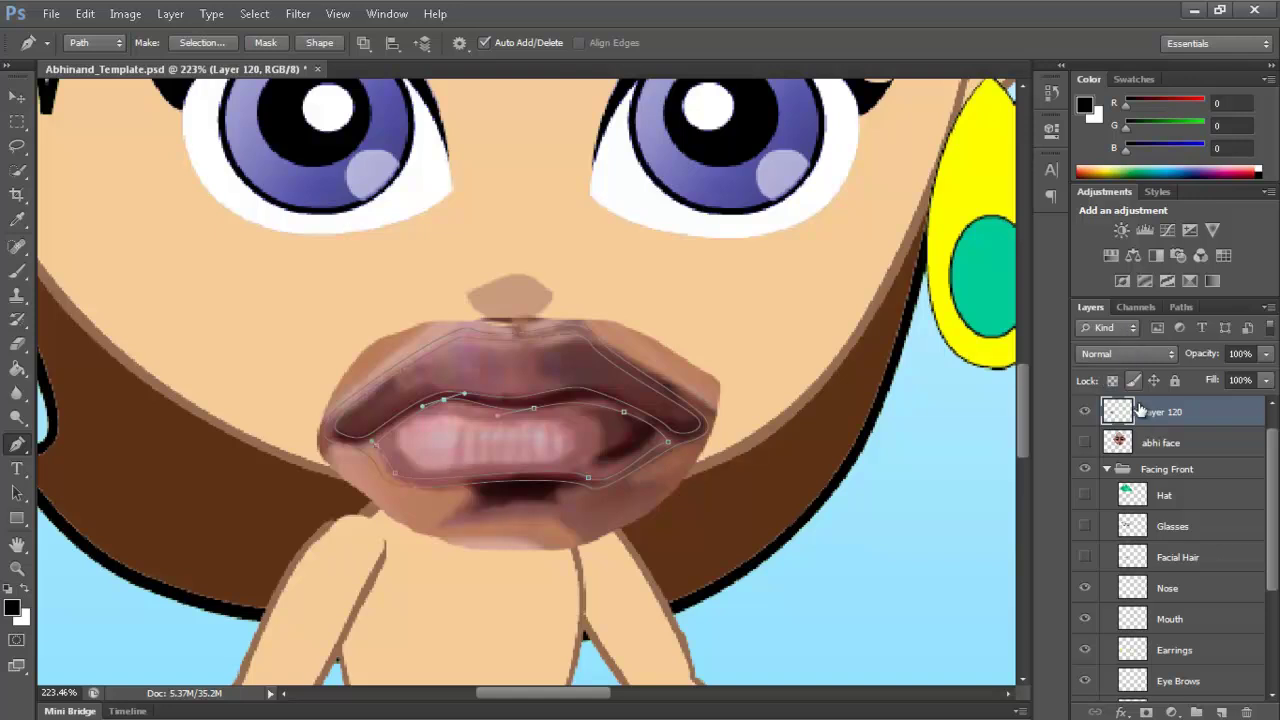
Add two empty layers above the pasted lips layer, deselect the lip paths and display the document's path list
left_click(1221, 712)
left_click(1221, 712)
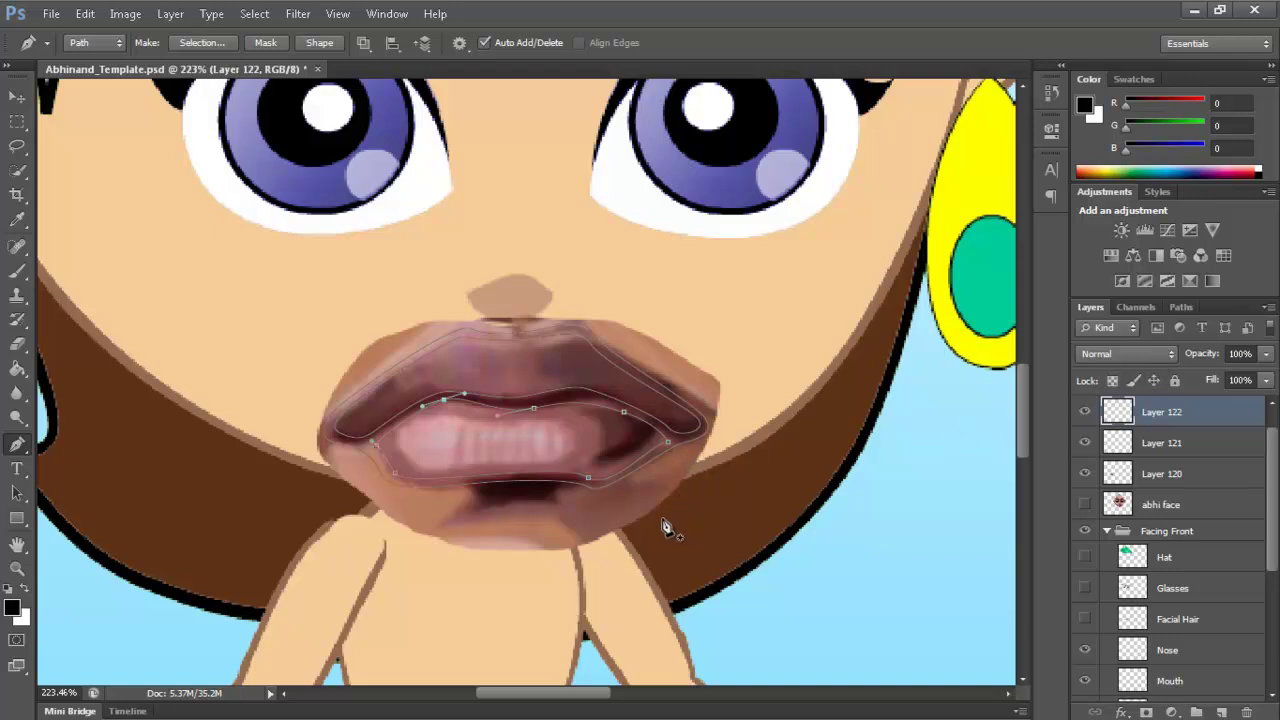
left_click(720, 525, "ctrl")
left_click(1182, 306)
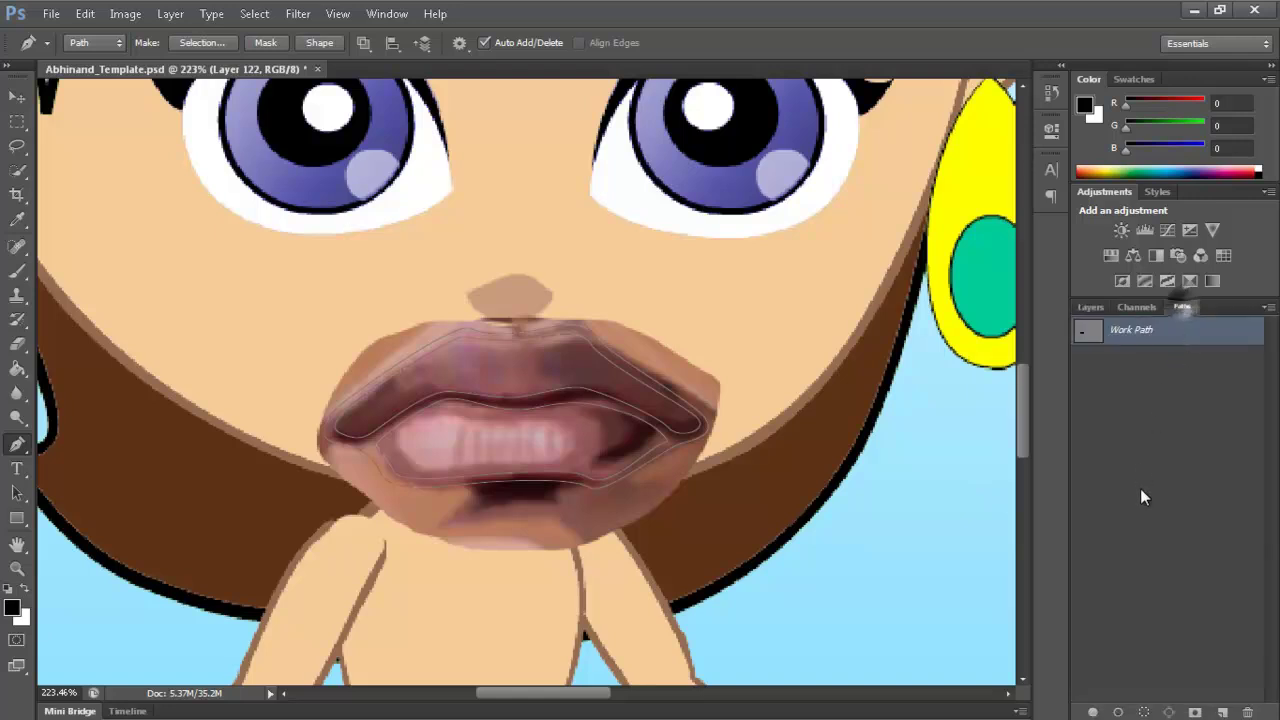
Save the work path of the traced lips under the name Mouth Outline
double_click(1131, 331)
type("N")
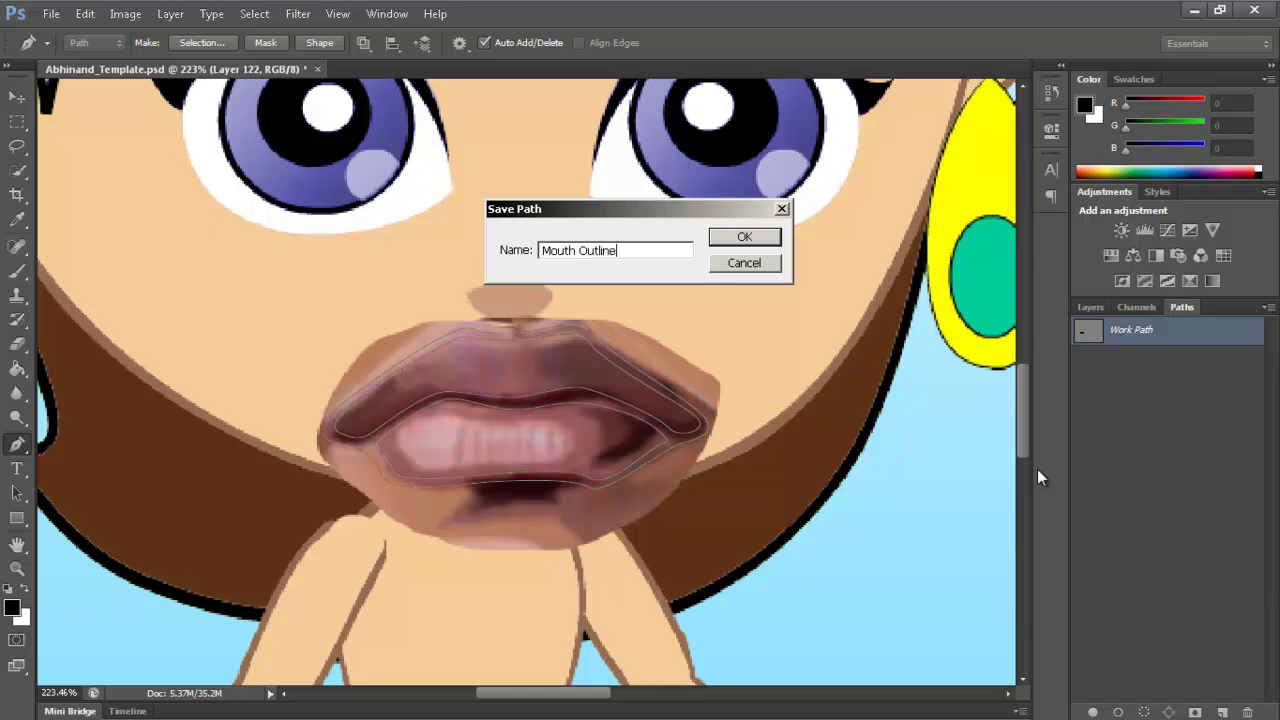
key("Return")
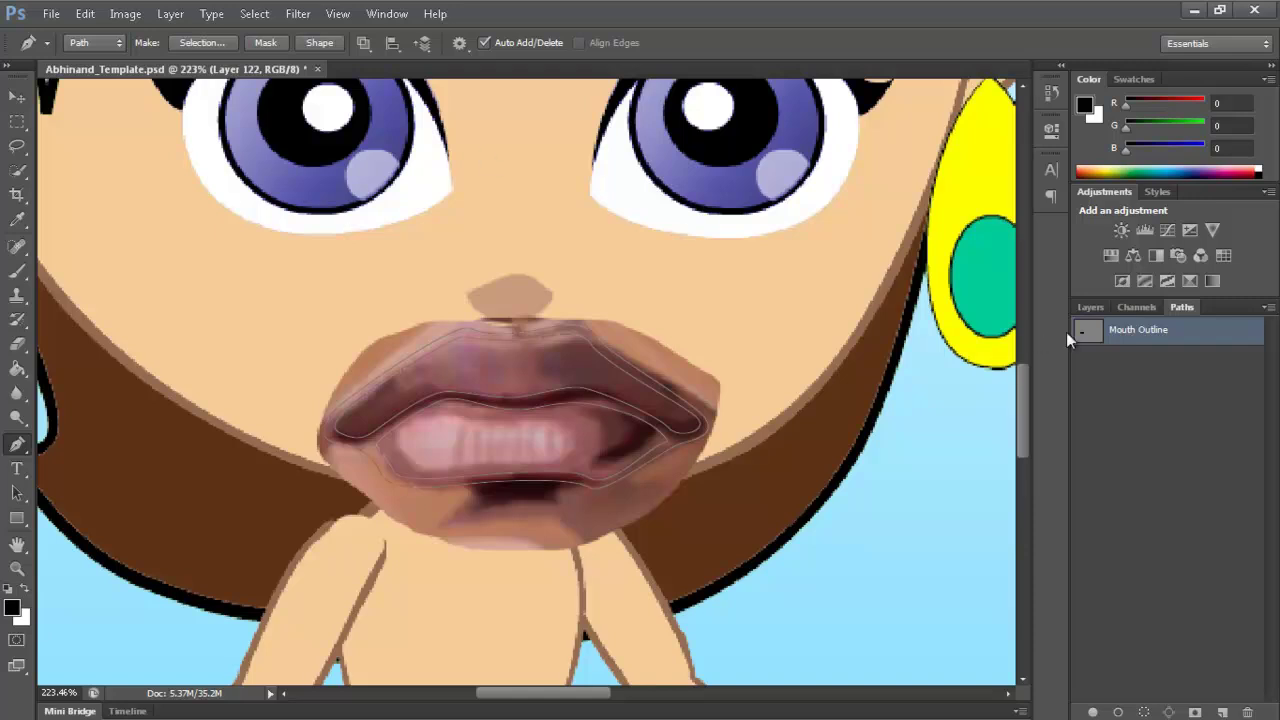
Fill the Mouth Outline path with the custom dark maroon colour 1b0507 in Normal mode at 100% opacity
left_click(1179, 334)
right_click(1180, 337)
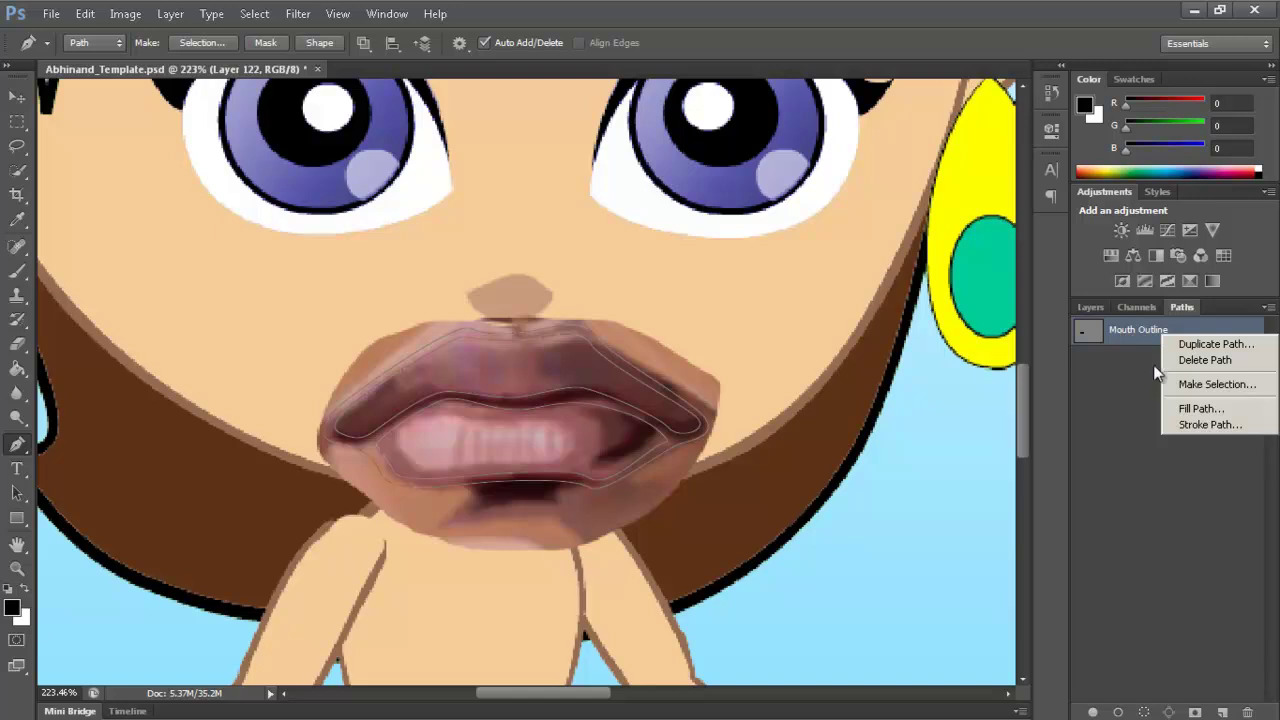
left_click(1182, 408)
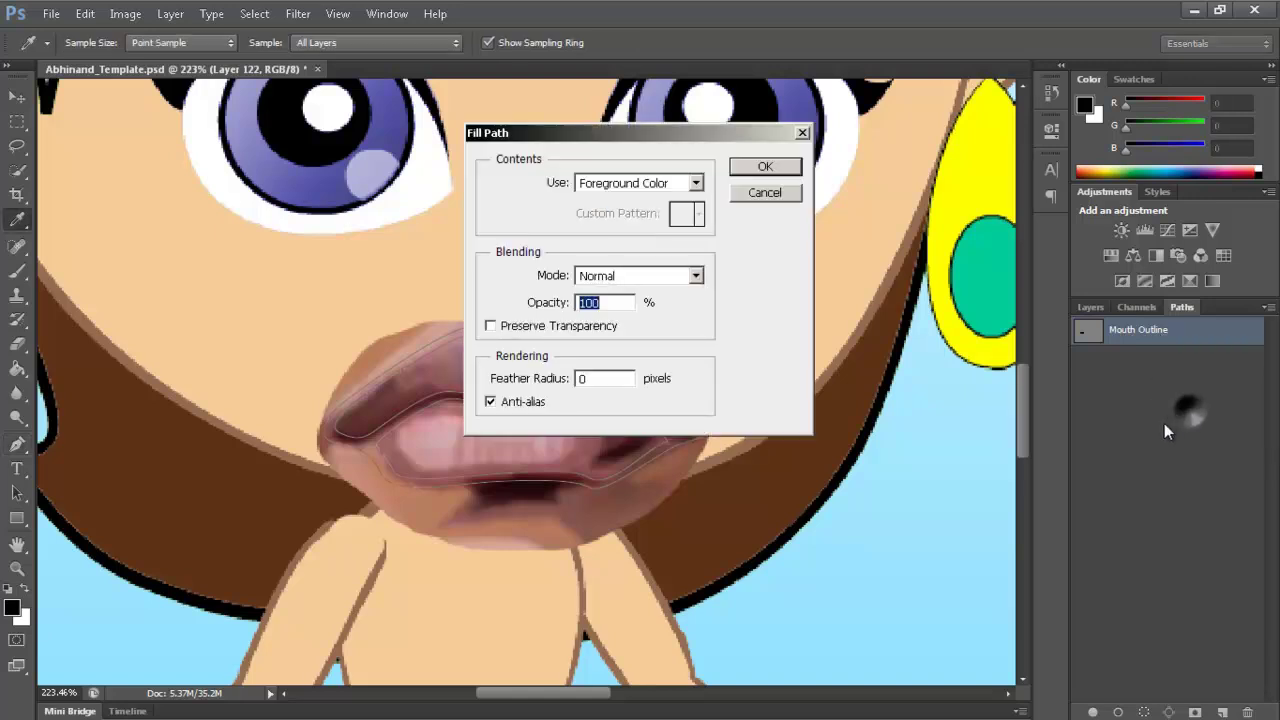
left_click(695, 183)
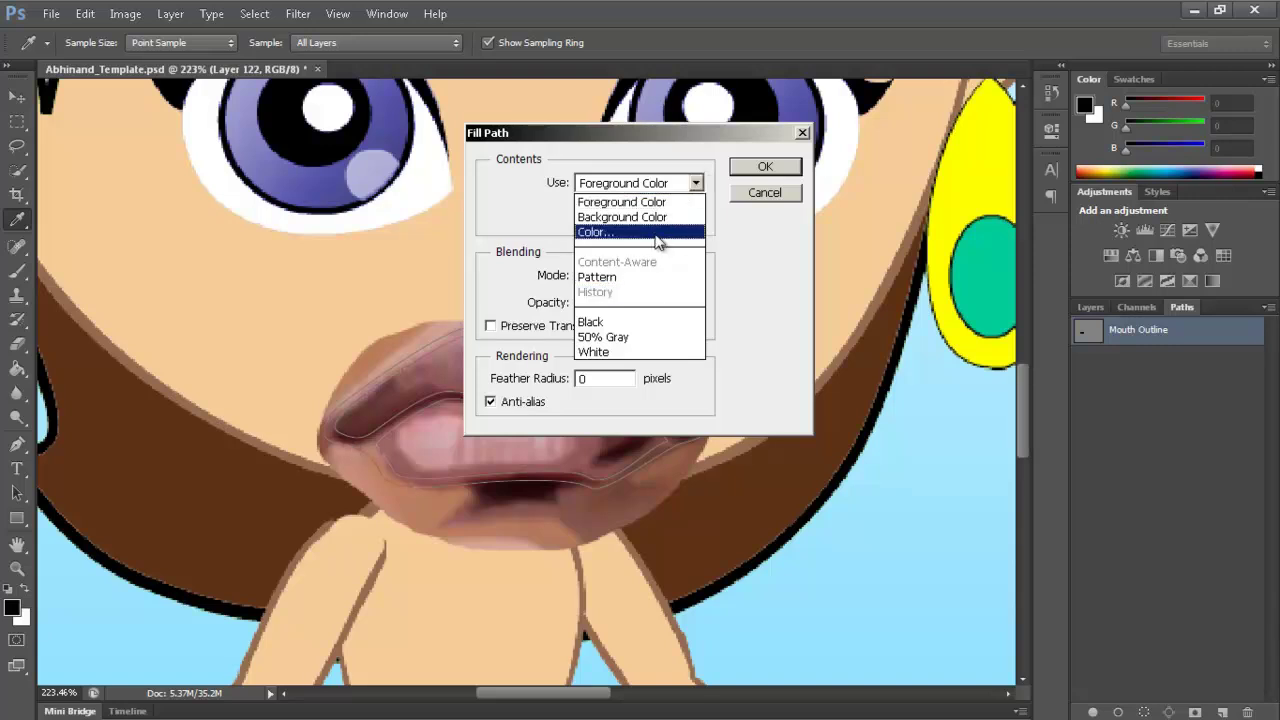
left_click(702, 201)
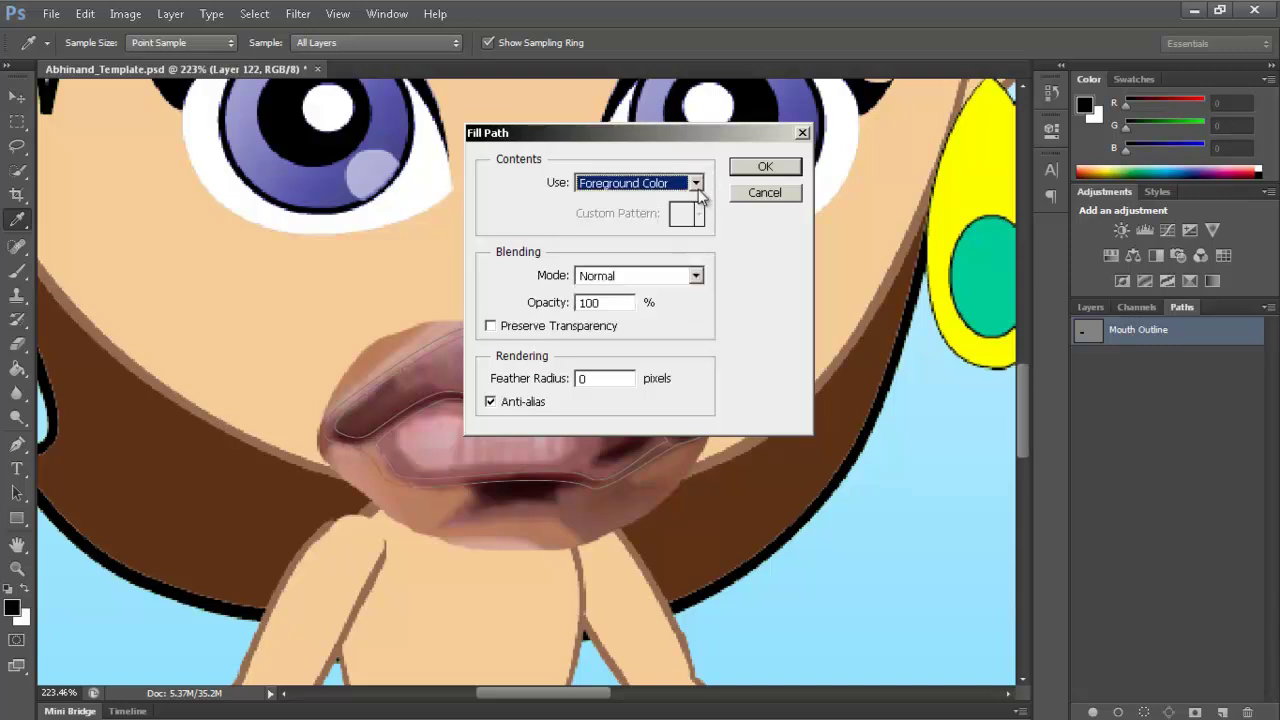
left_click(697, 184)
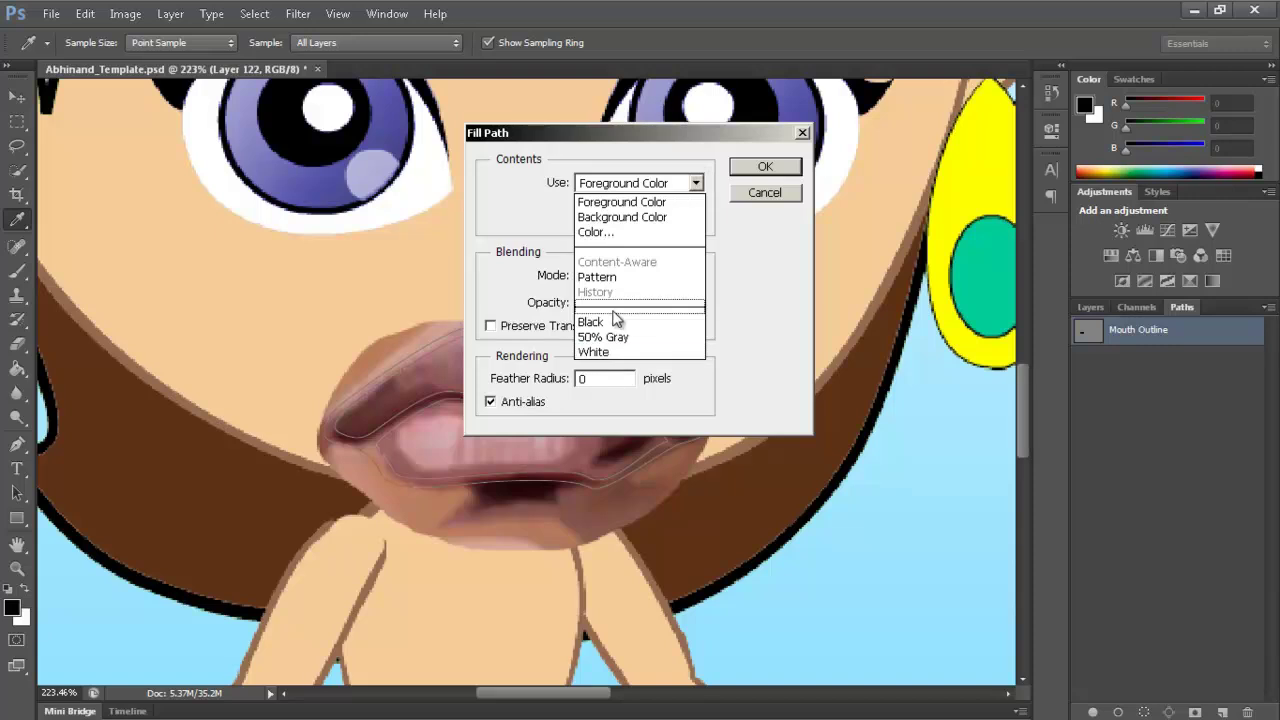
left_click(605, 232)
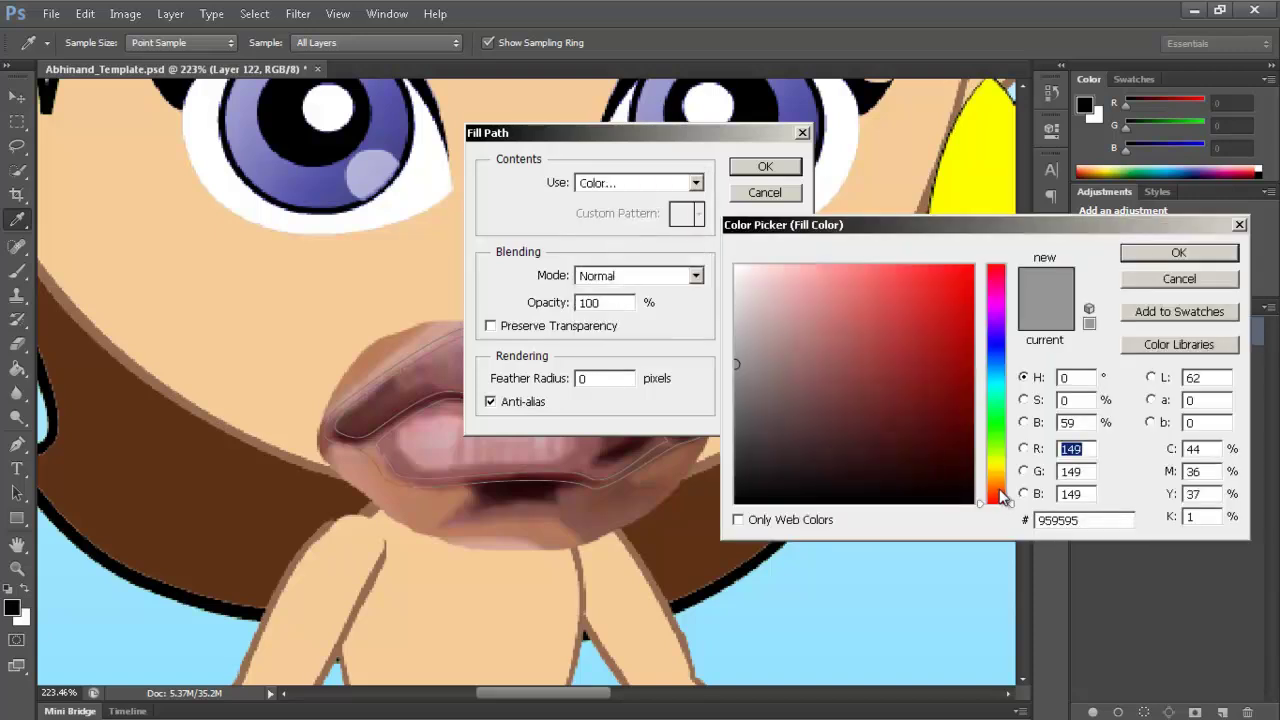
left_click(507, 488)
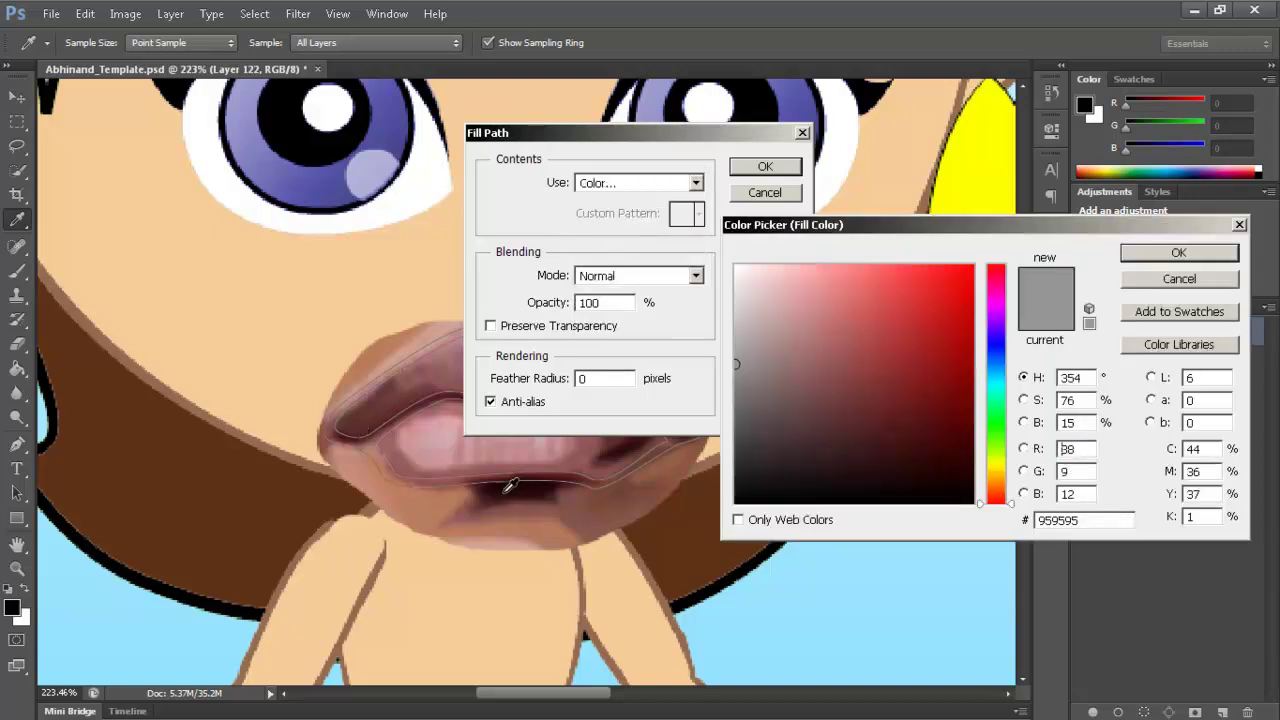
left_click(932, 478)
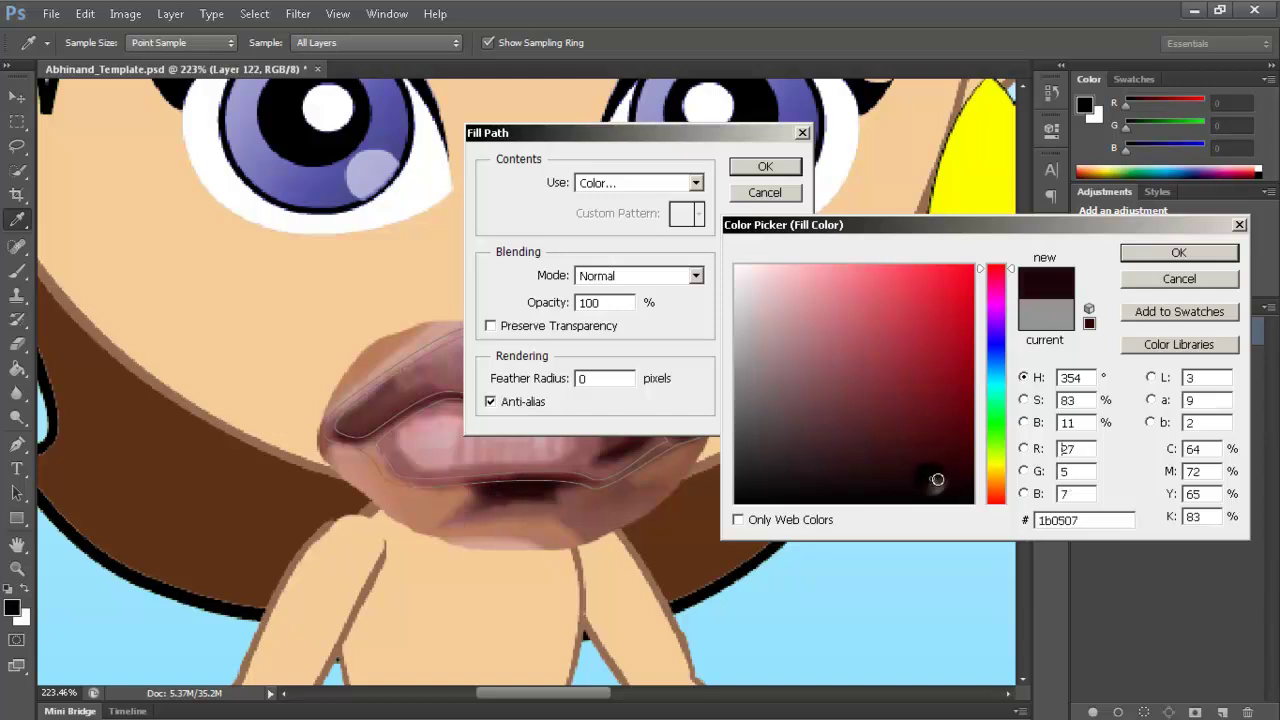
left_click(1143, 254)
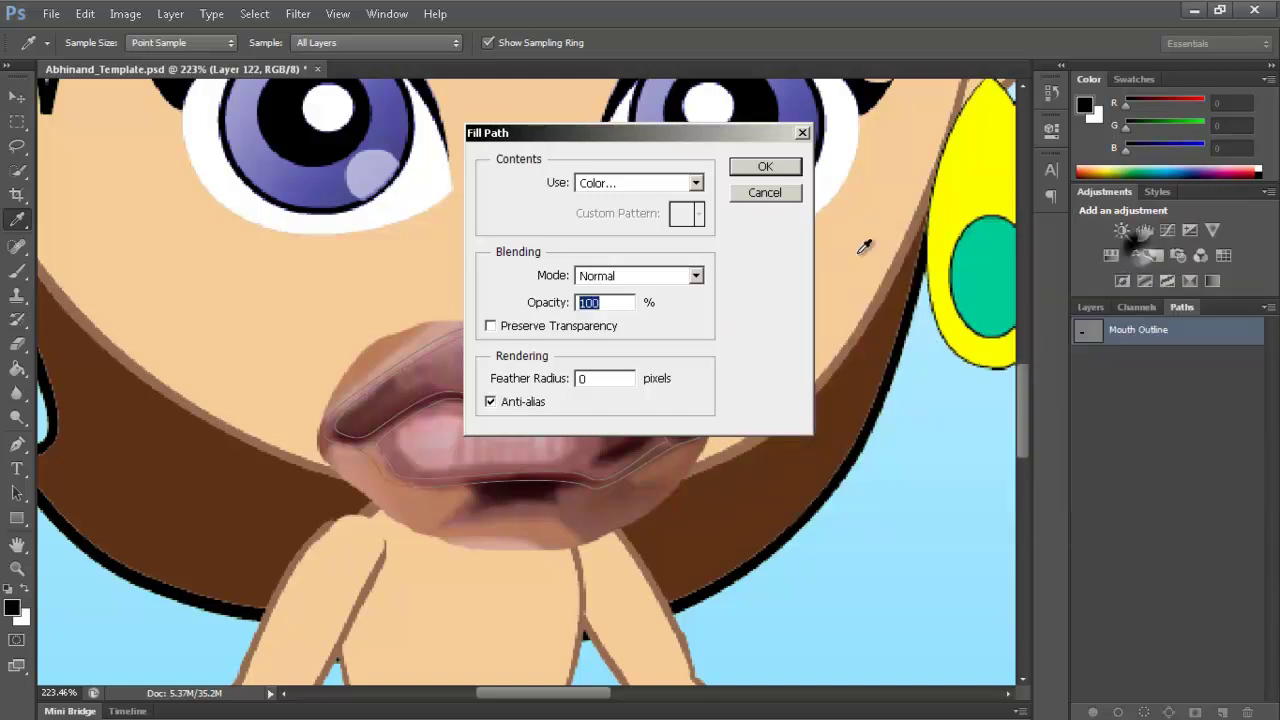
left_click(765, 166)
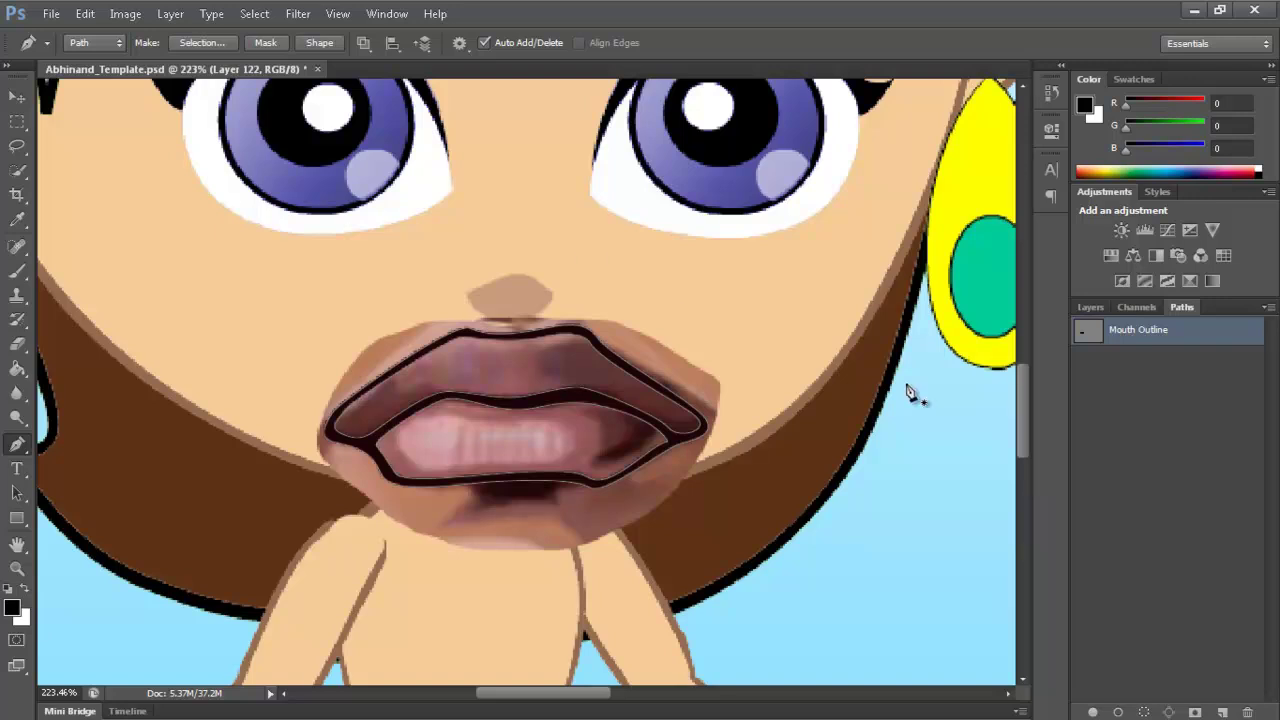
Create a layer group above Layer 122 and name it with the character's name followed by Mouth
left_click(1091, 307)
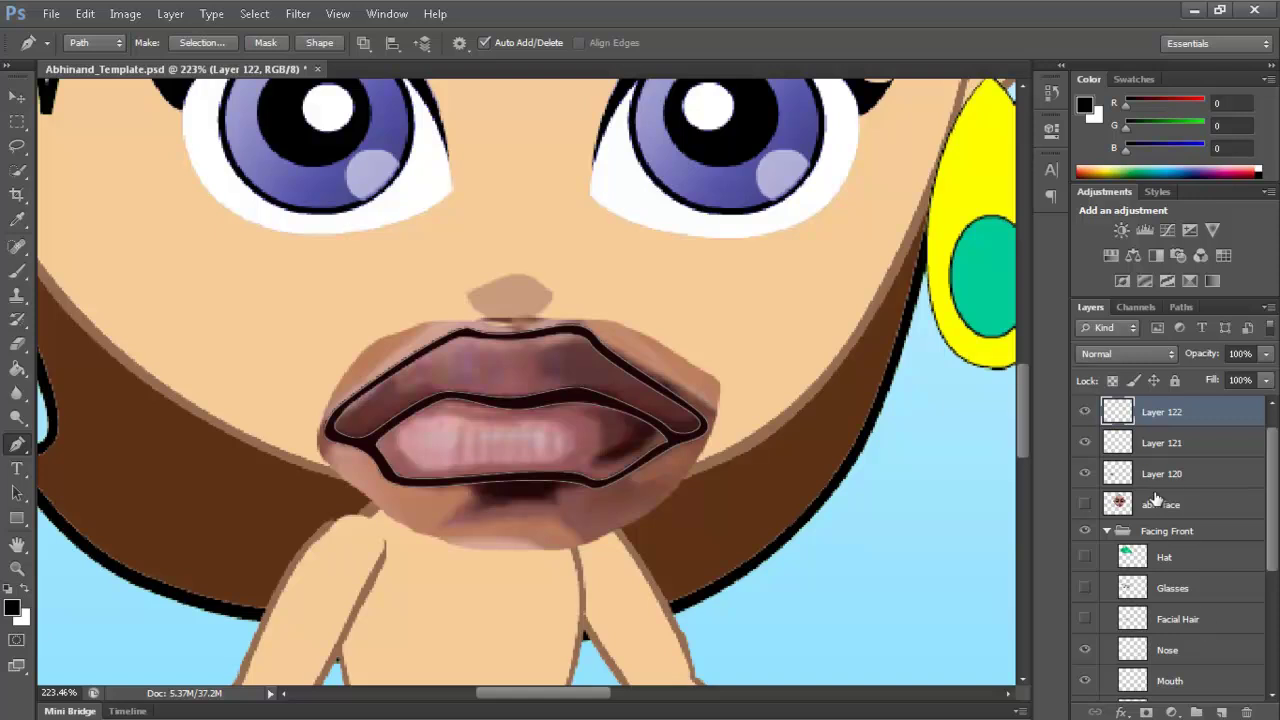
left_click(1197, 712)
double_click(1158, 407)
type("Abhinand Mouth")
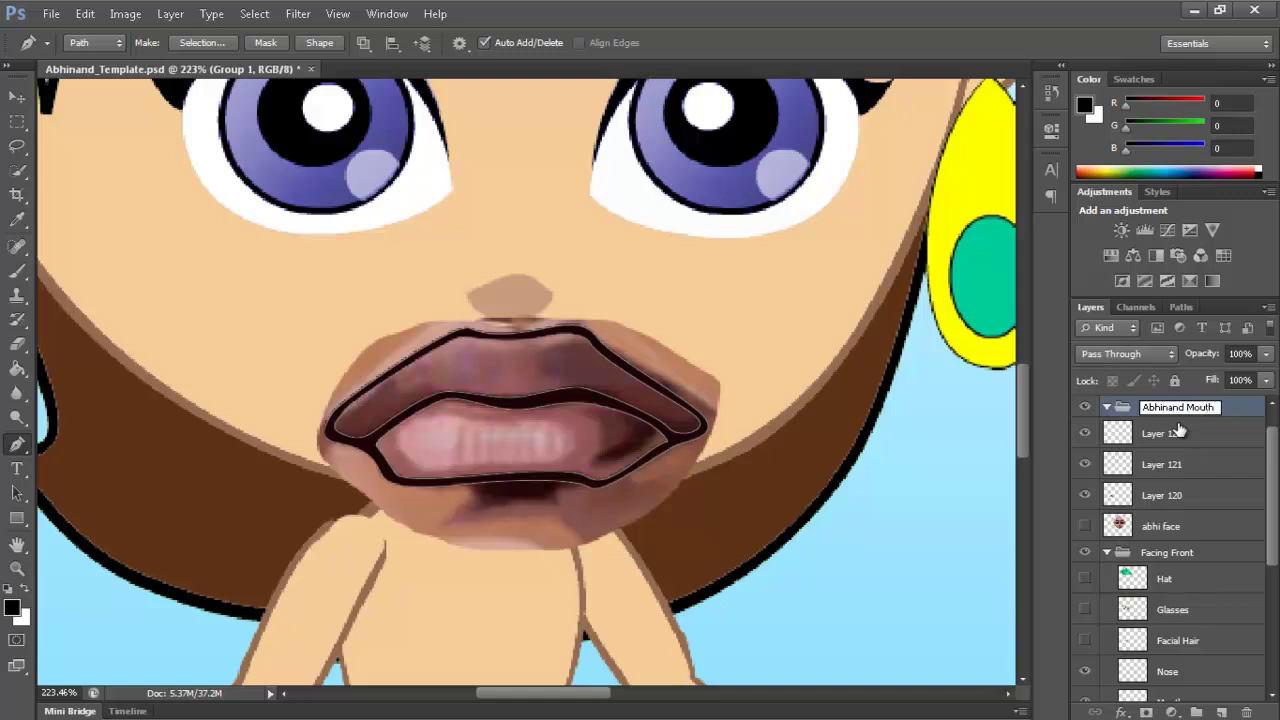
key("Return")
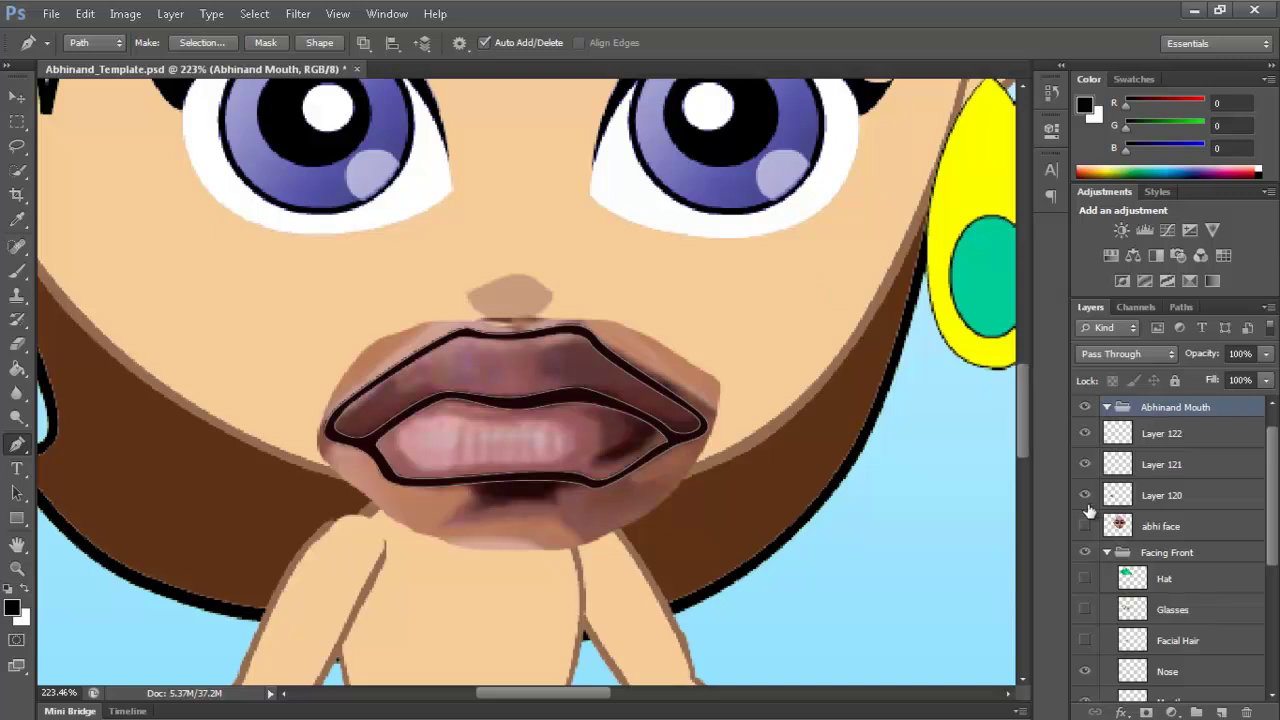
Check what Layer 120 holds, then move Layers 120, 121 and 122 into the new mouth group
left_click(1085, 494)
left_click(1085, 494)
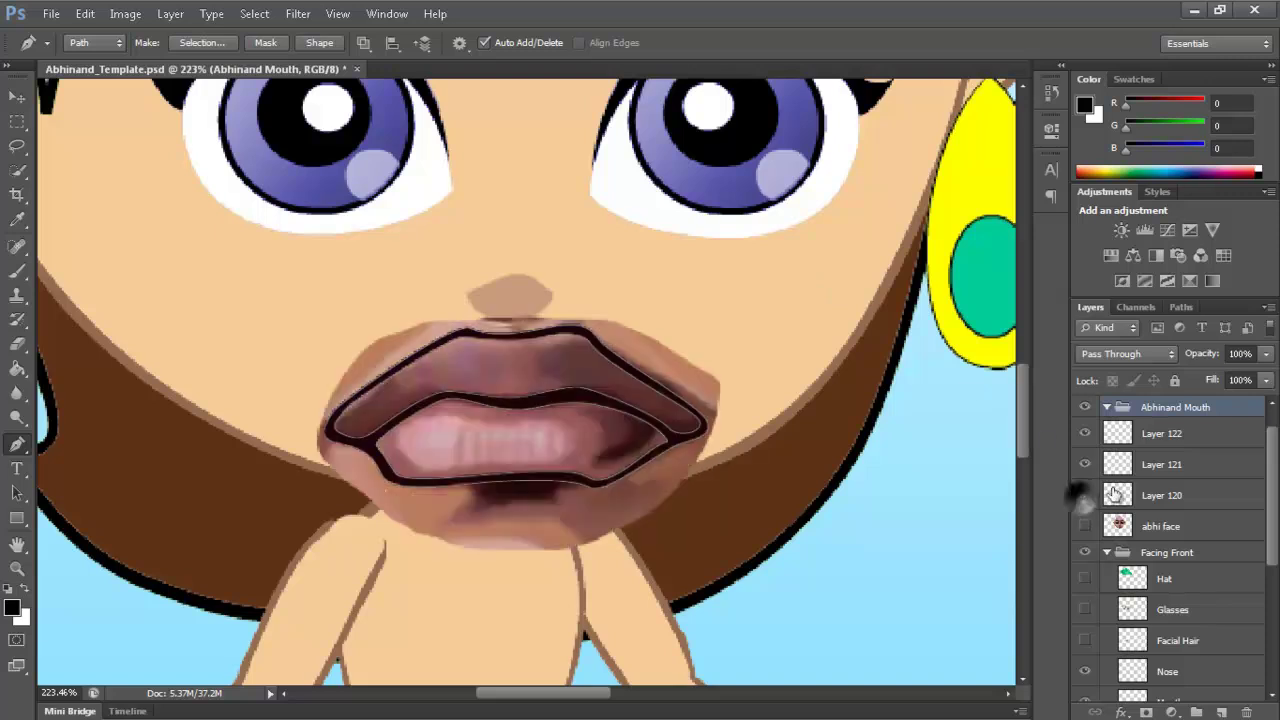
left_click(1170, 500)
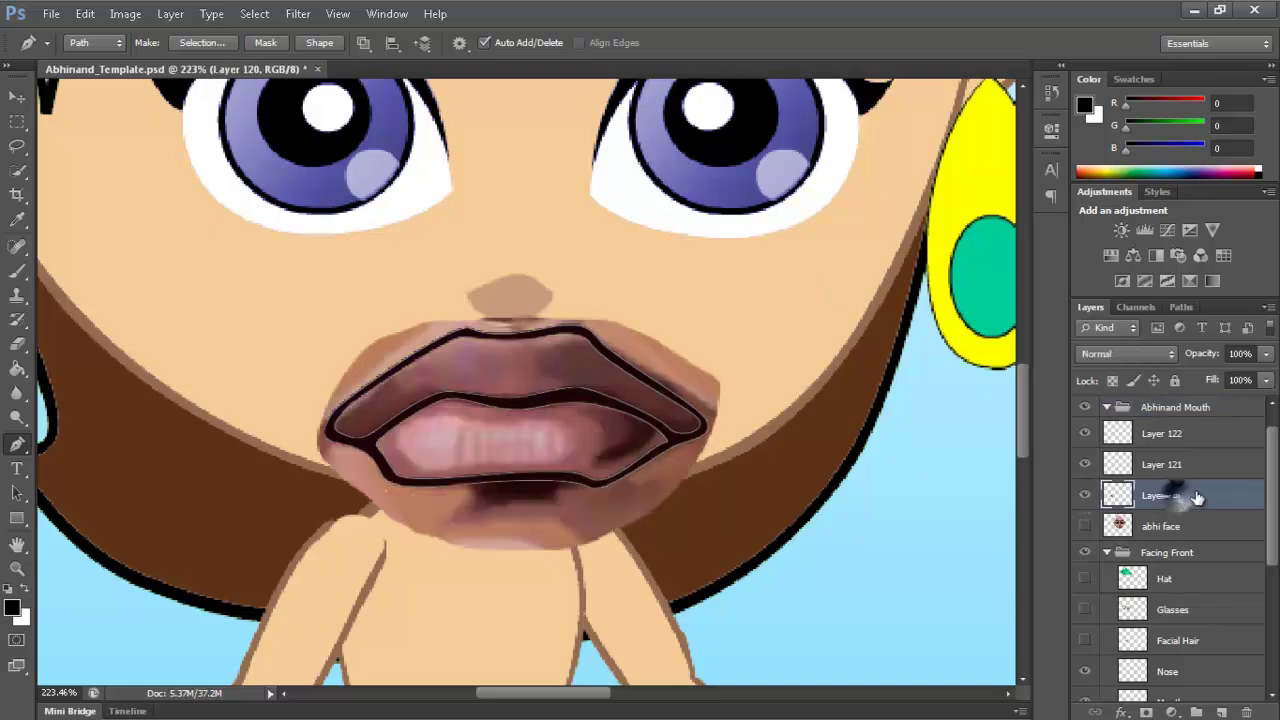
left_click(1175, 440, "shift")
left_click_drag(1175, 440, 1190, 410)
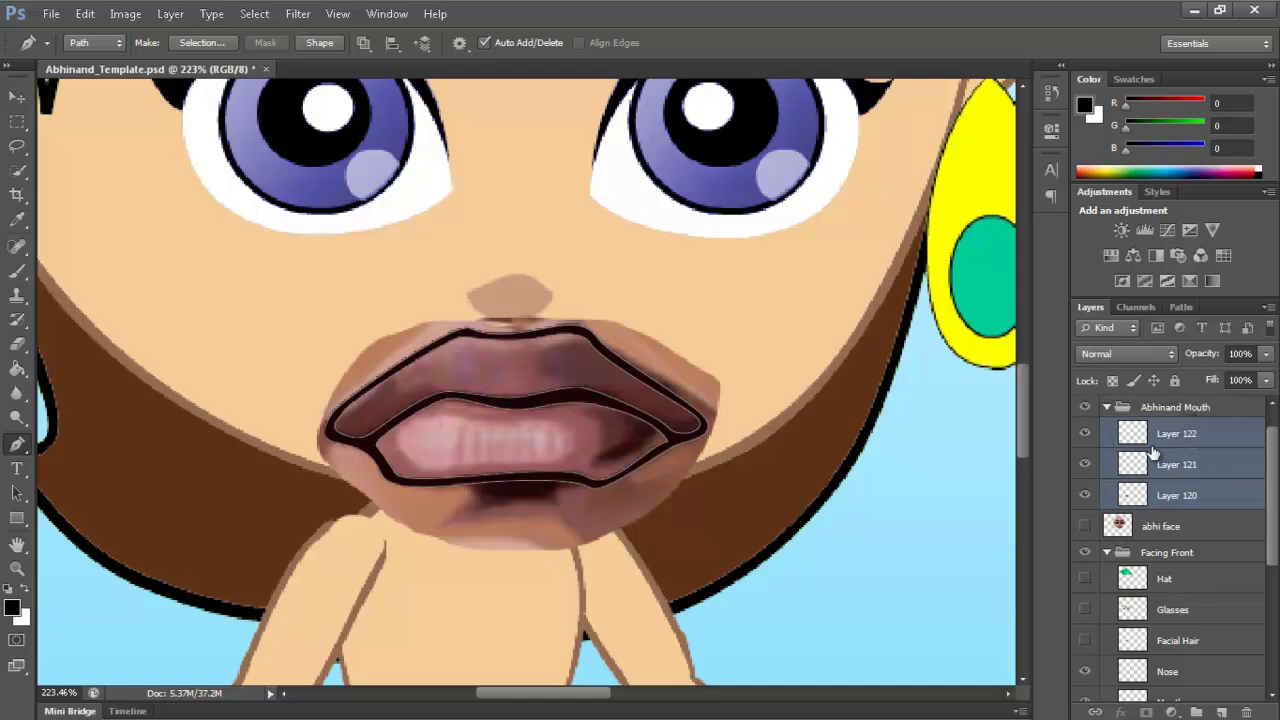
Check the visibility of Layer 122, which holds the lip line fill, and rename it Outline
left_click(1085, 433)
left_click(1085, 433)
double_click(1178, 437)
type("O")
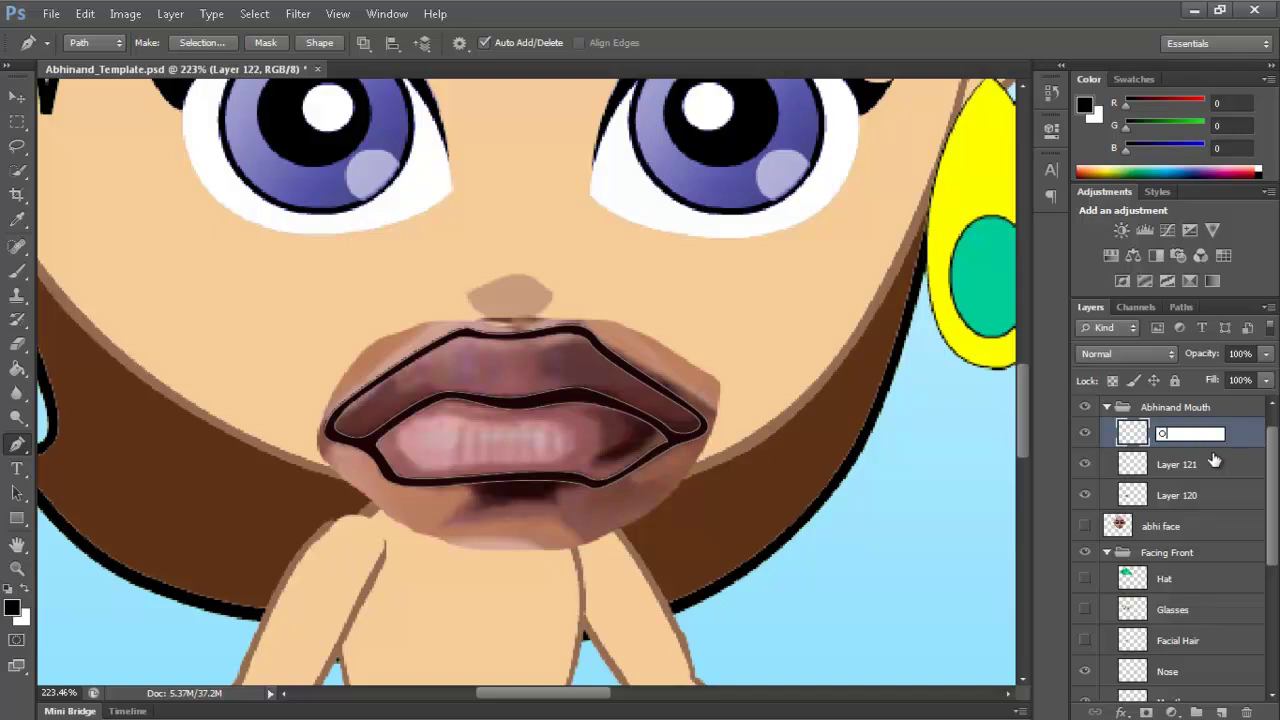
type("utline")
key("Return")
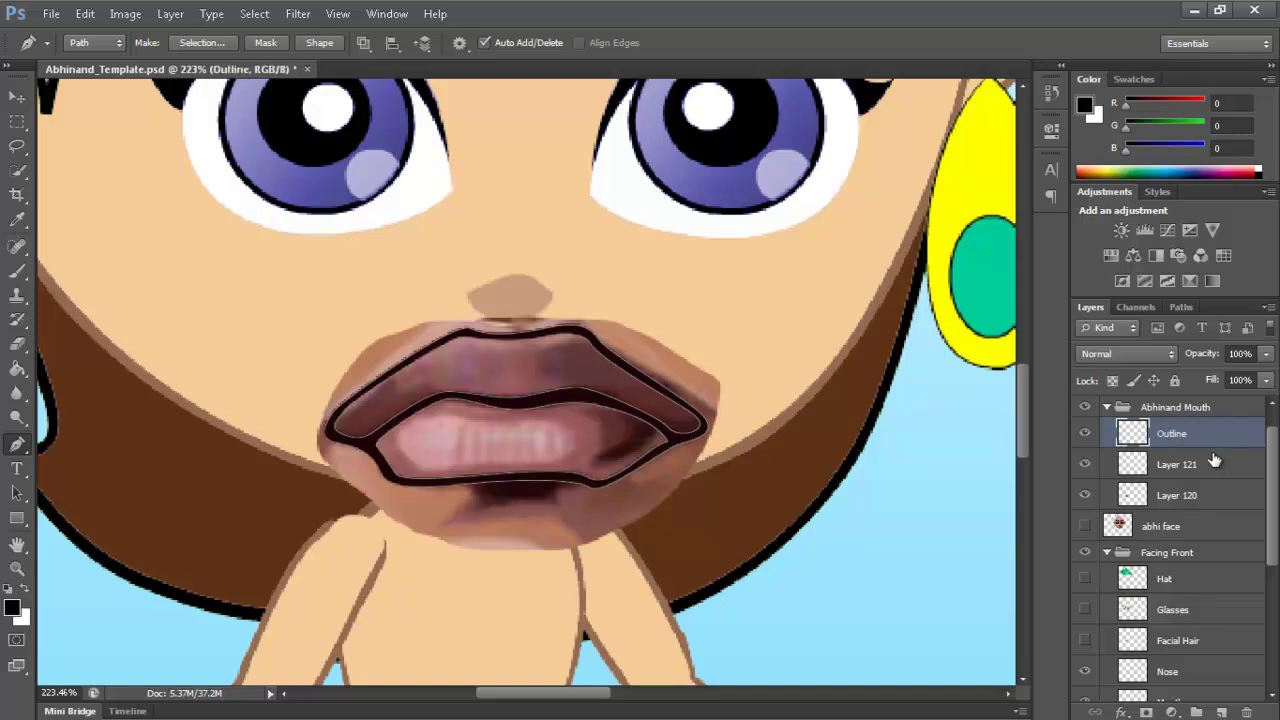
Toggle Layer 120 off and on to identify the painted mouth, and rename it ORIG SKETCH
left_click(1084, 495)
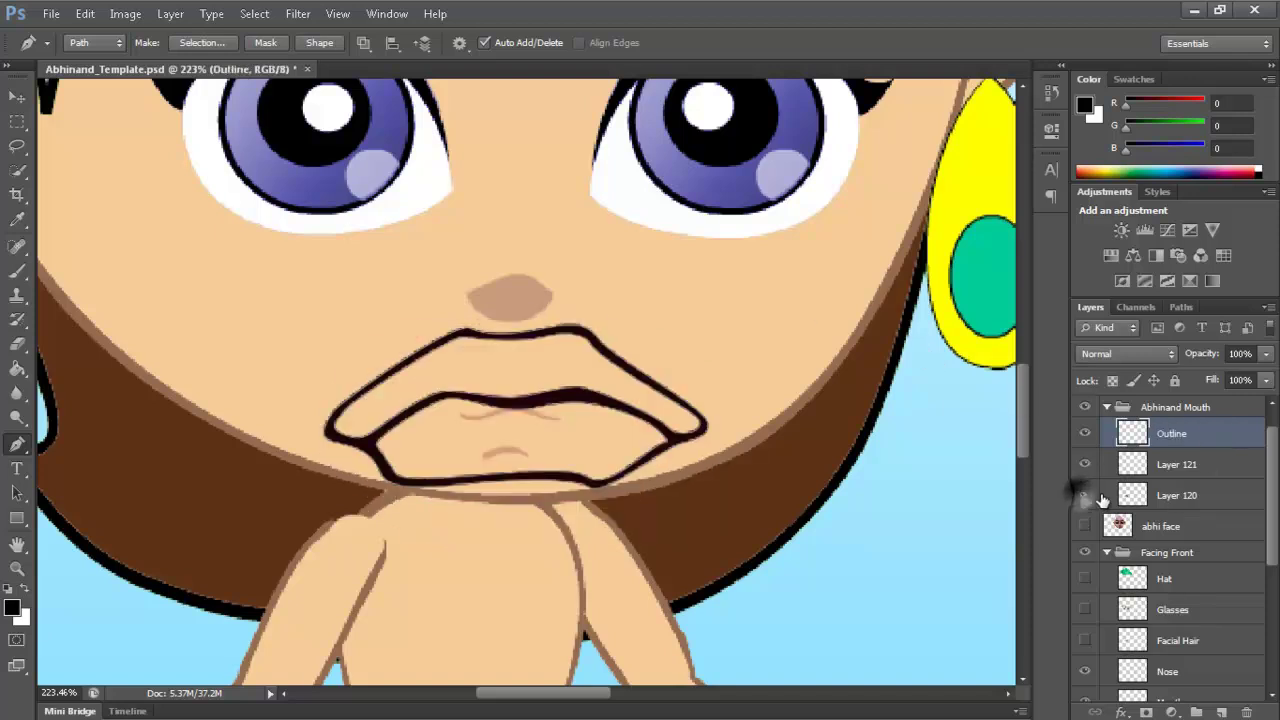
left_click(1084, 495)
double_click(1176, 495)
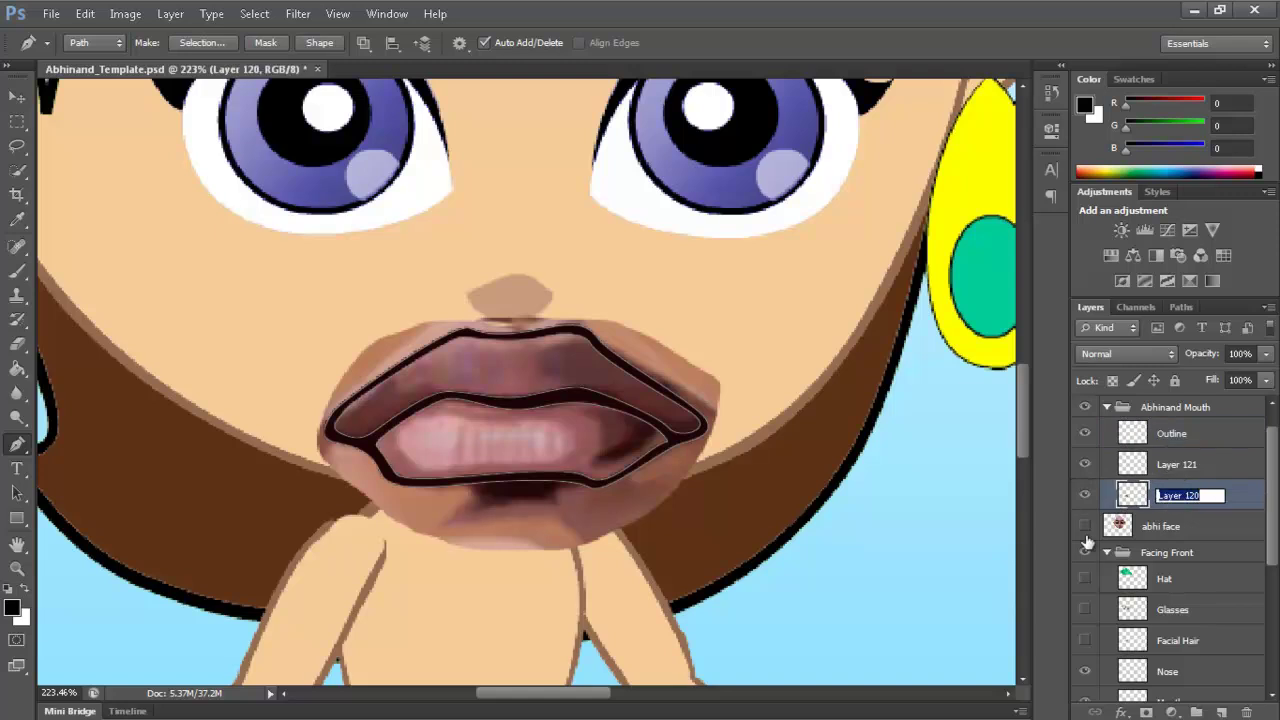
type("ORIG SKETCH")
key("Return")
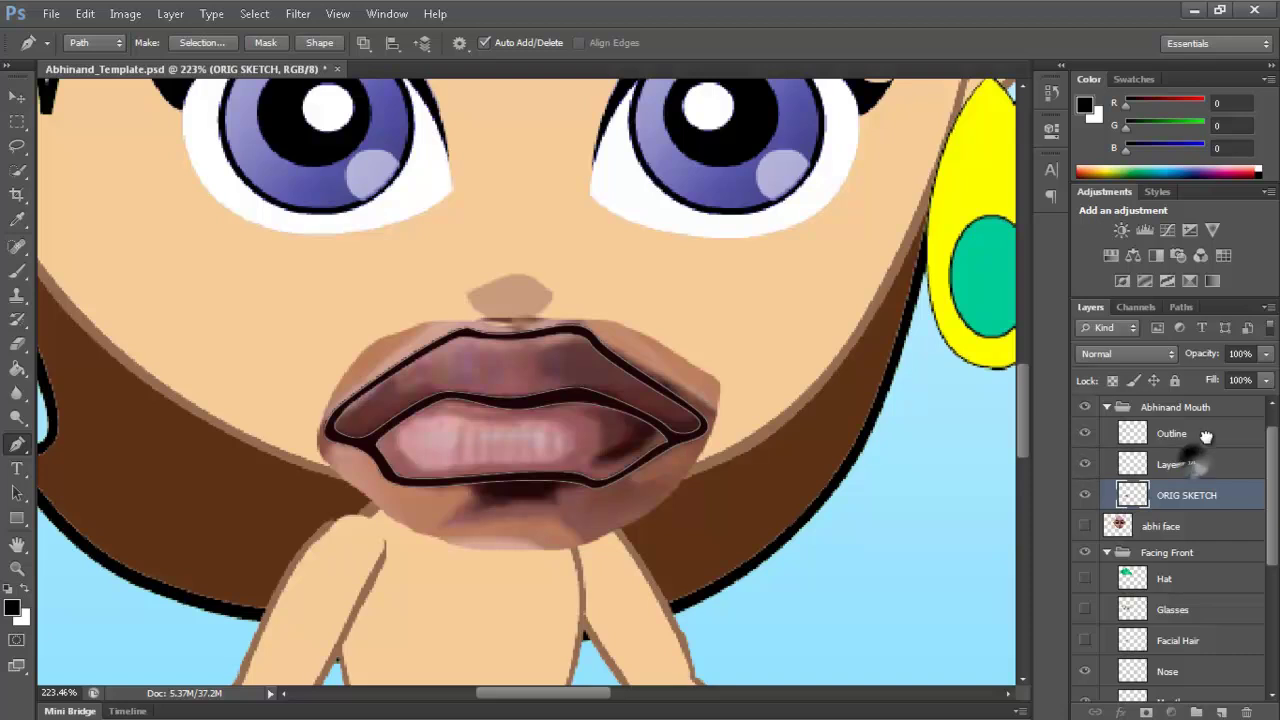
Make Layer 121 the active layer and deselect the Mouth Outline path
left_click(1200, 464)
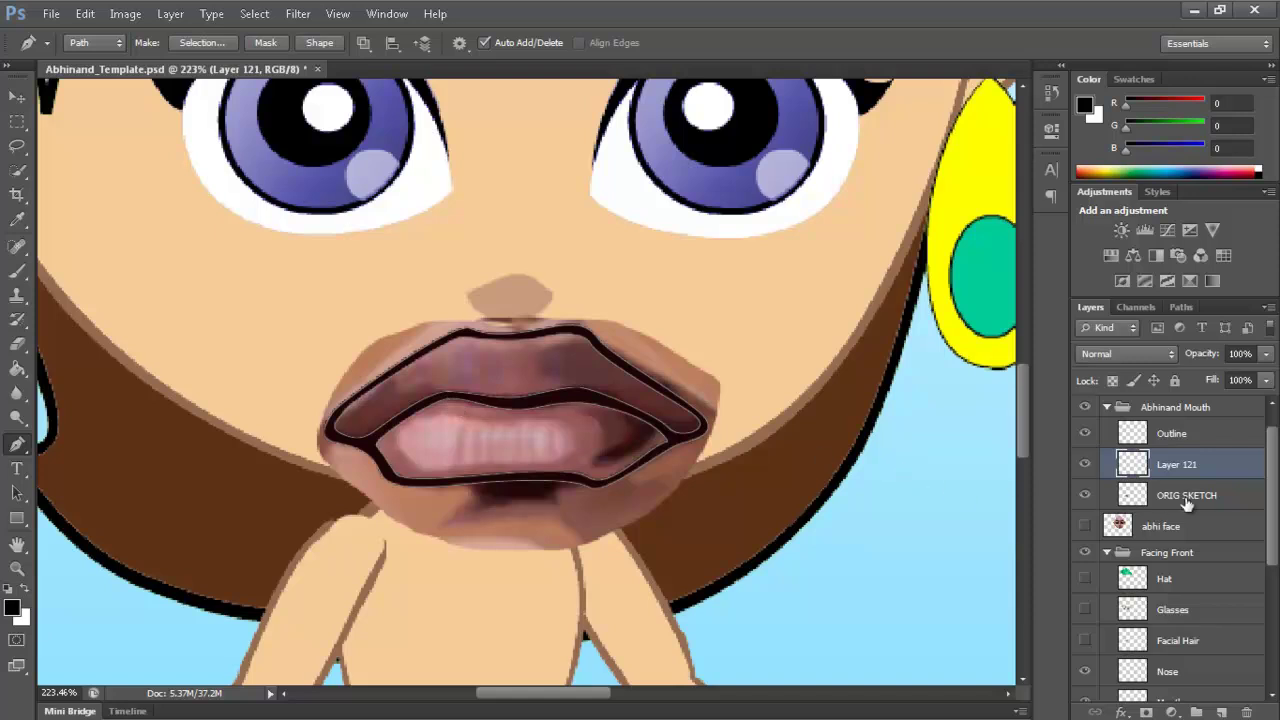
left_click(1181, 307)
left_click(1147, 356)
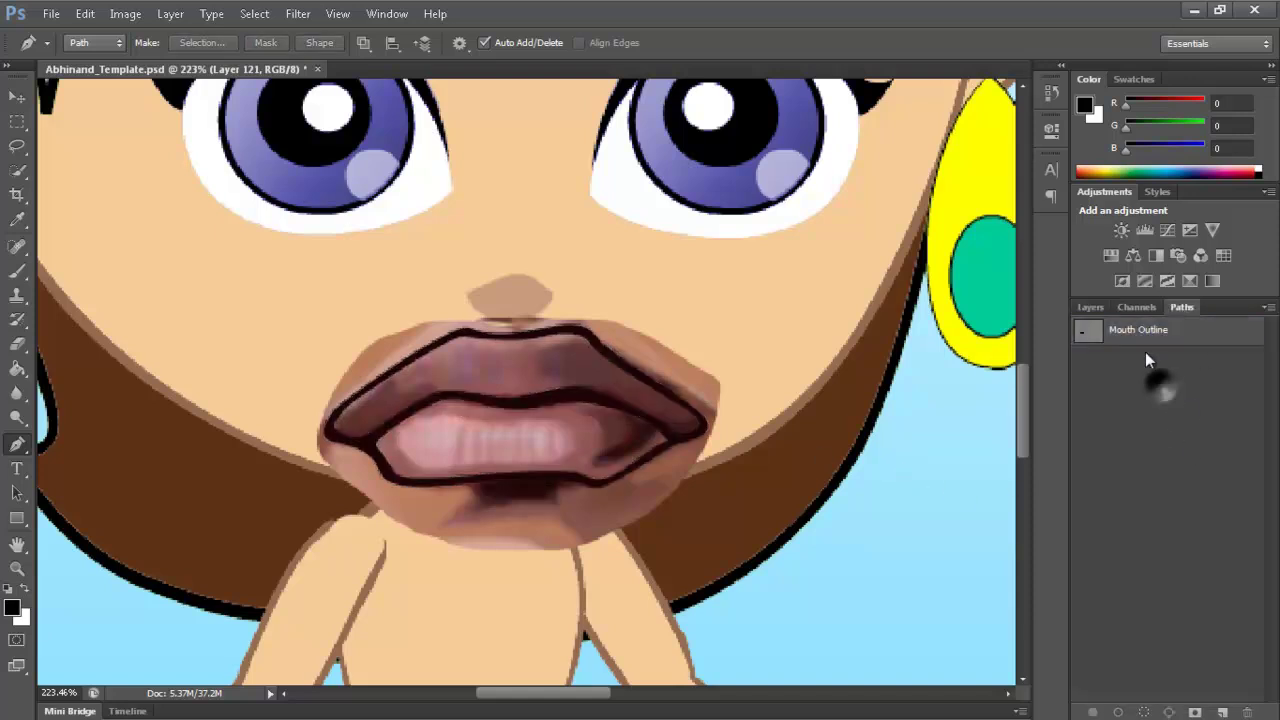
Rename Layer 121 between the outline and the original sketch as Inside lips
left_click(1084, 307)
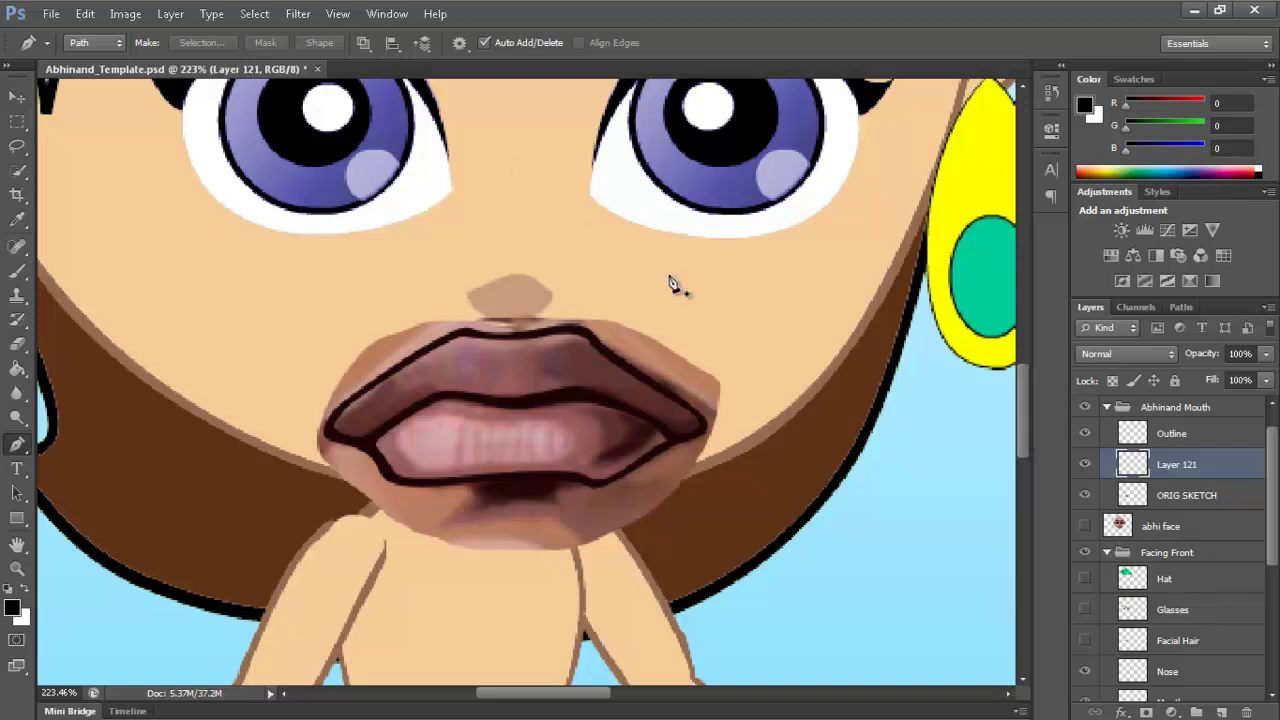
double_click(1178, 466)
type("In")
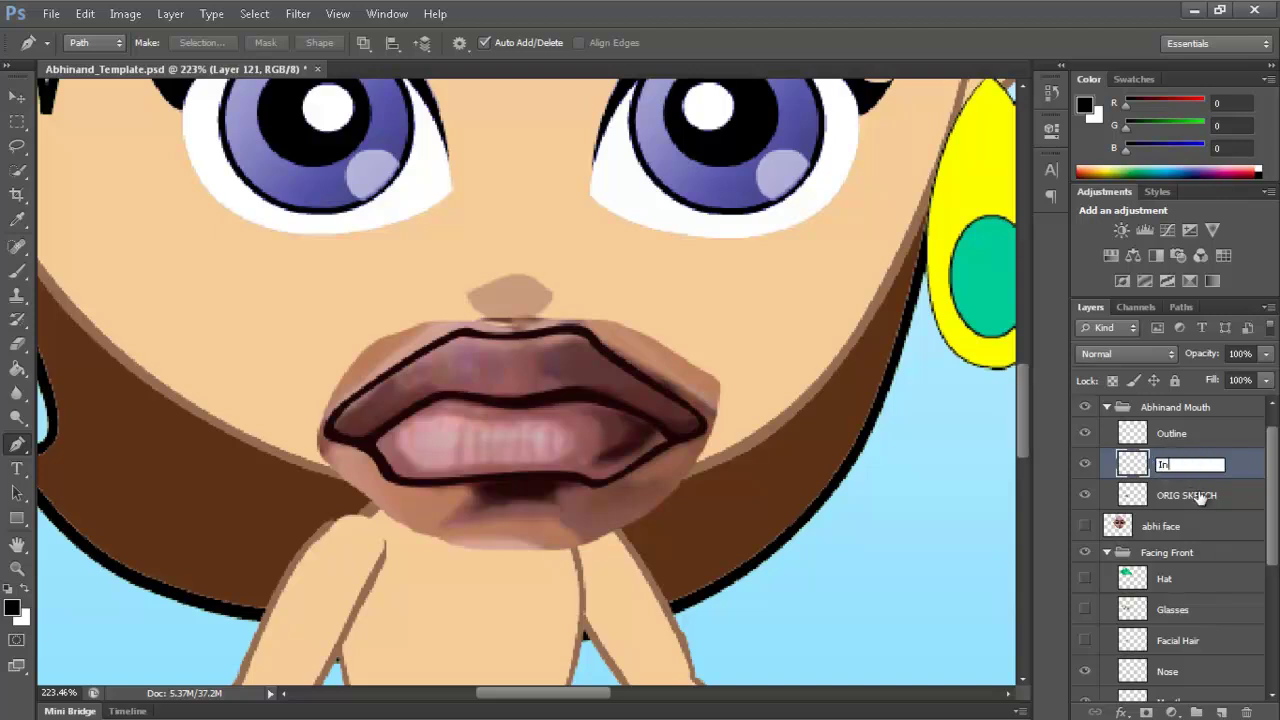
type("side lips")
key("Return")
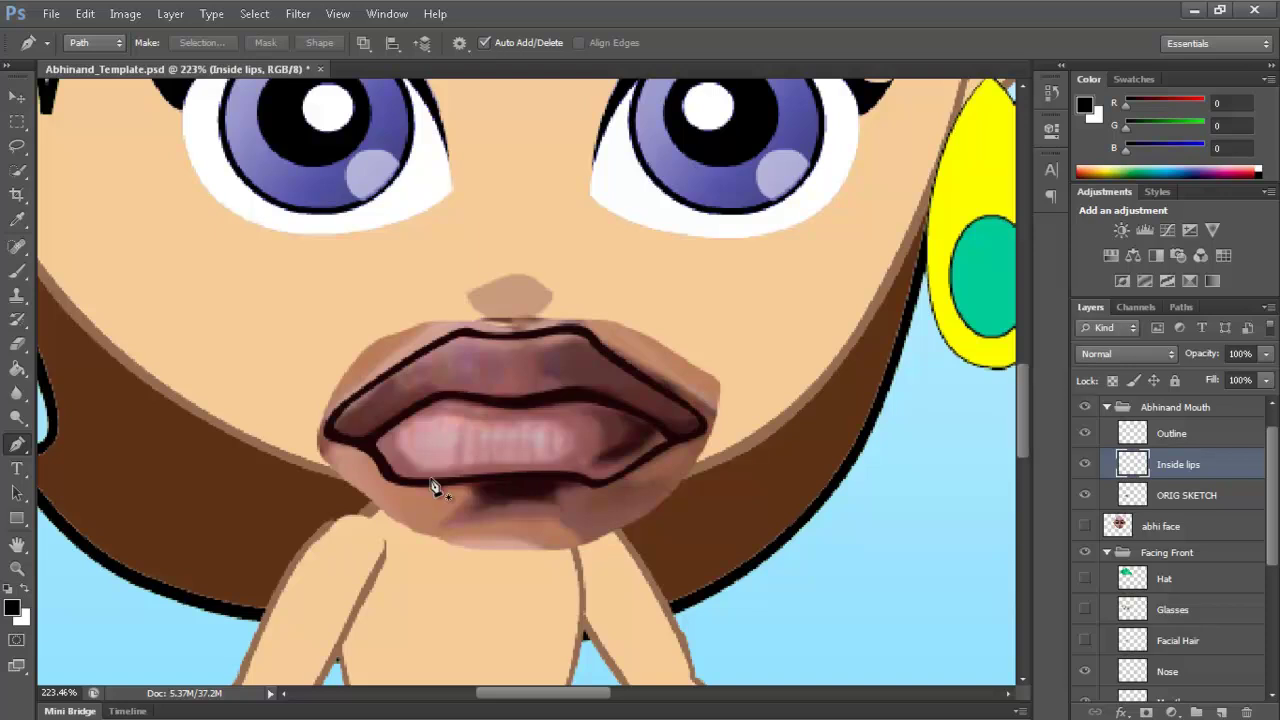
Draw a closed Pen path around the light highlight of the lower lip and adjust its anchors and handles
left_click(428, 418)
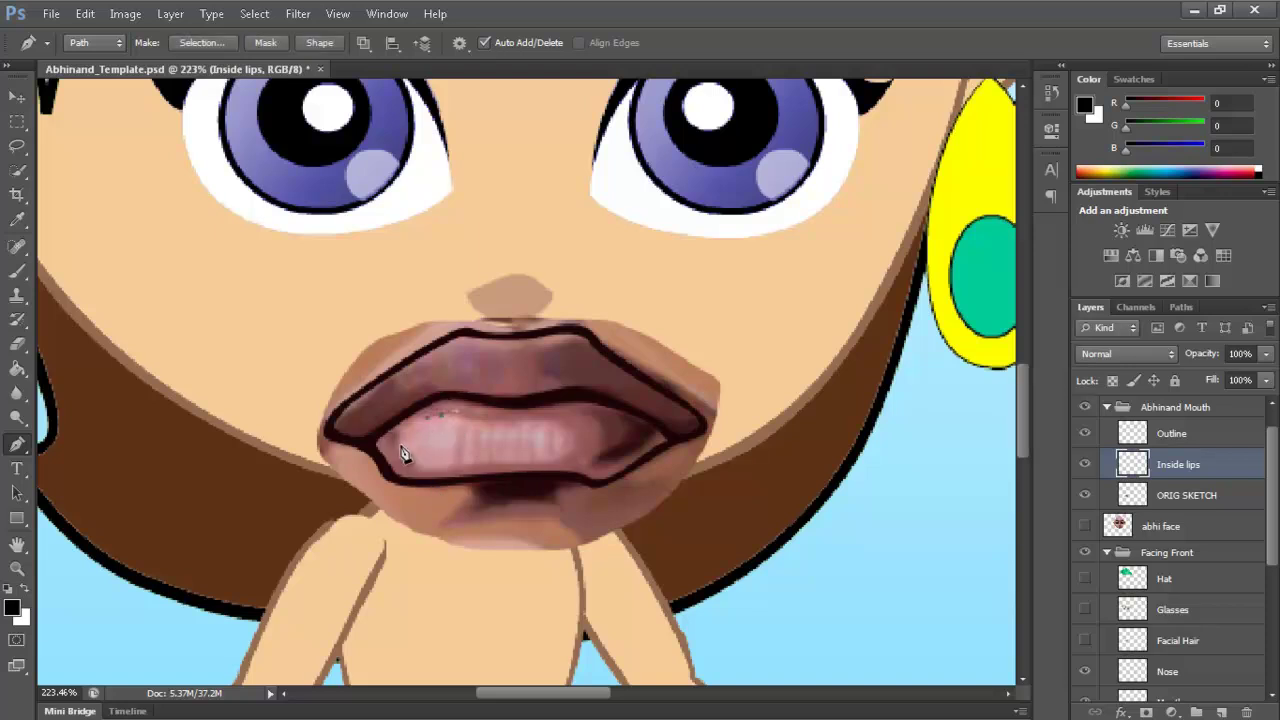
left_click_drag(404, 470, 446, 474)
left_click(553, 473)
left_click_drag(556, 474, 579, 471)
left_click_drag(449, 423, 433, 404)
left_click(440, 420, "ctrl")
mouse_move(454, 417)
left_mouse_down()
mouse_move(443, 420)
mouse_move(460, 452)
mouse_move(447, 424)
left_mouse_up()
left_click(546, 455)
left_click_drag(569, 467, 581, 442)
Fill the lower-lip highlight work path with the custom light pink colour e5b3b9 in Normal mode at 100% opacity
left_click(1181, 307)
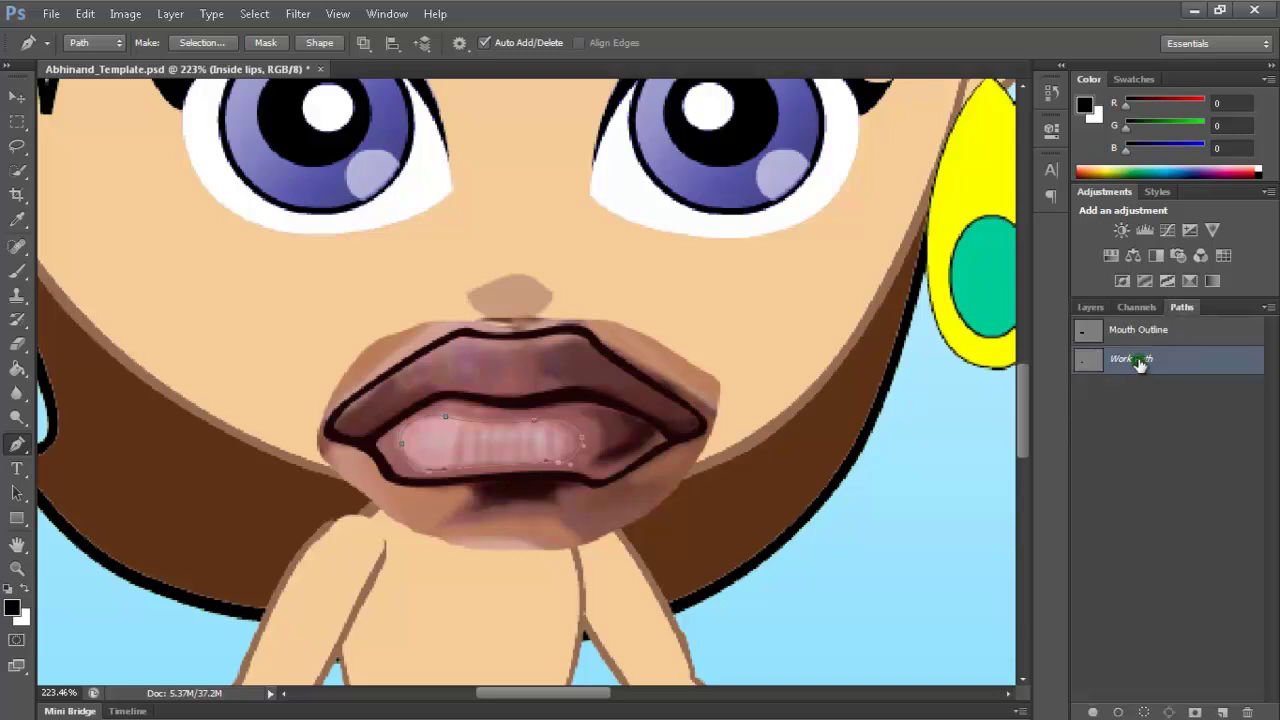
right_click(1139, 364)
left_click(1160, 436)
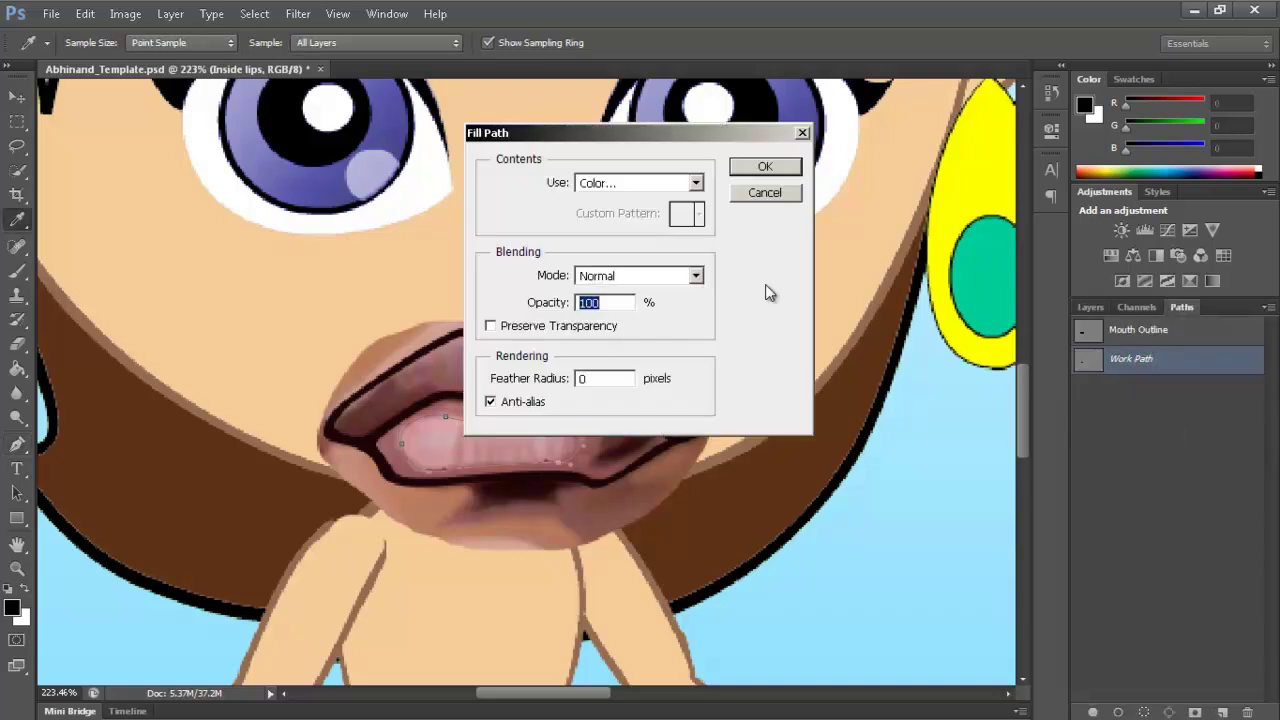
left_click(695, 183)
left_click(674, 234)
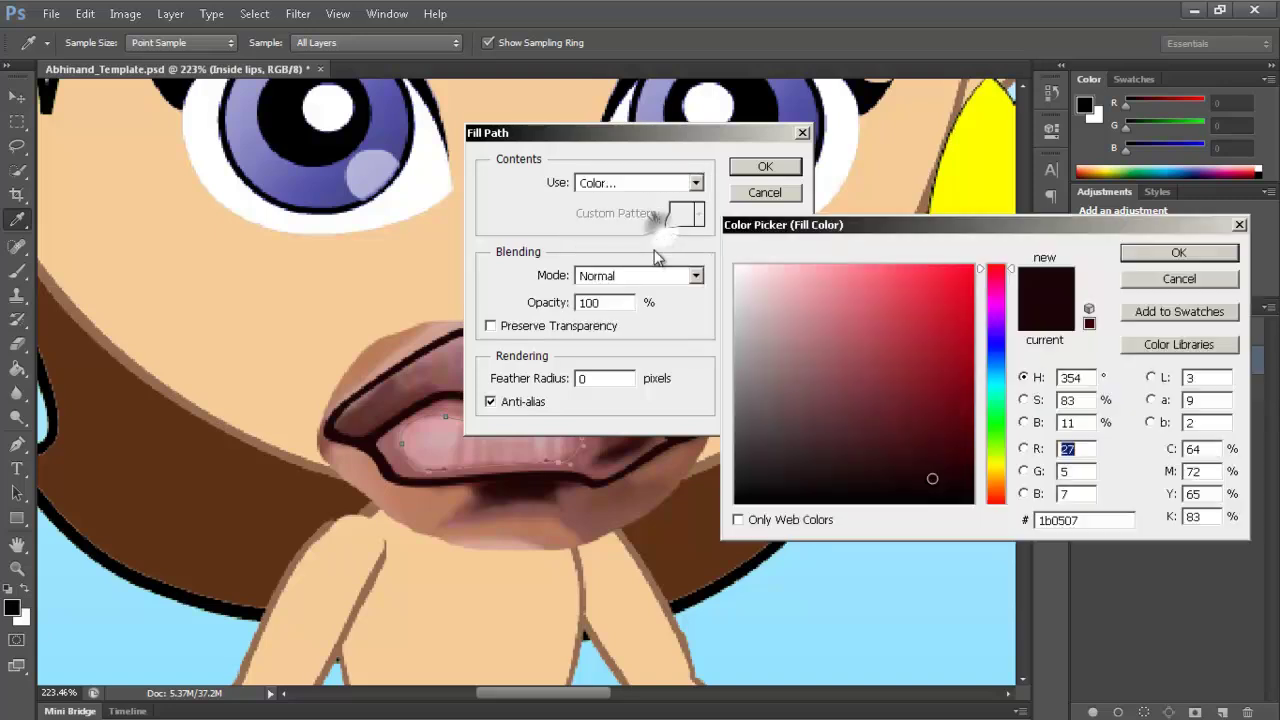
left_click(430, 440)
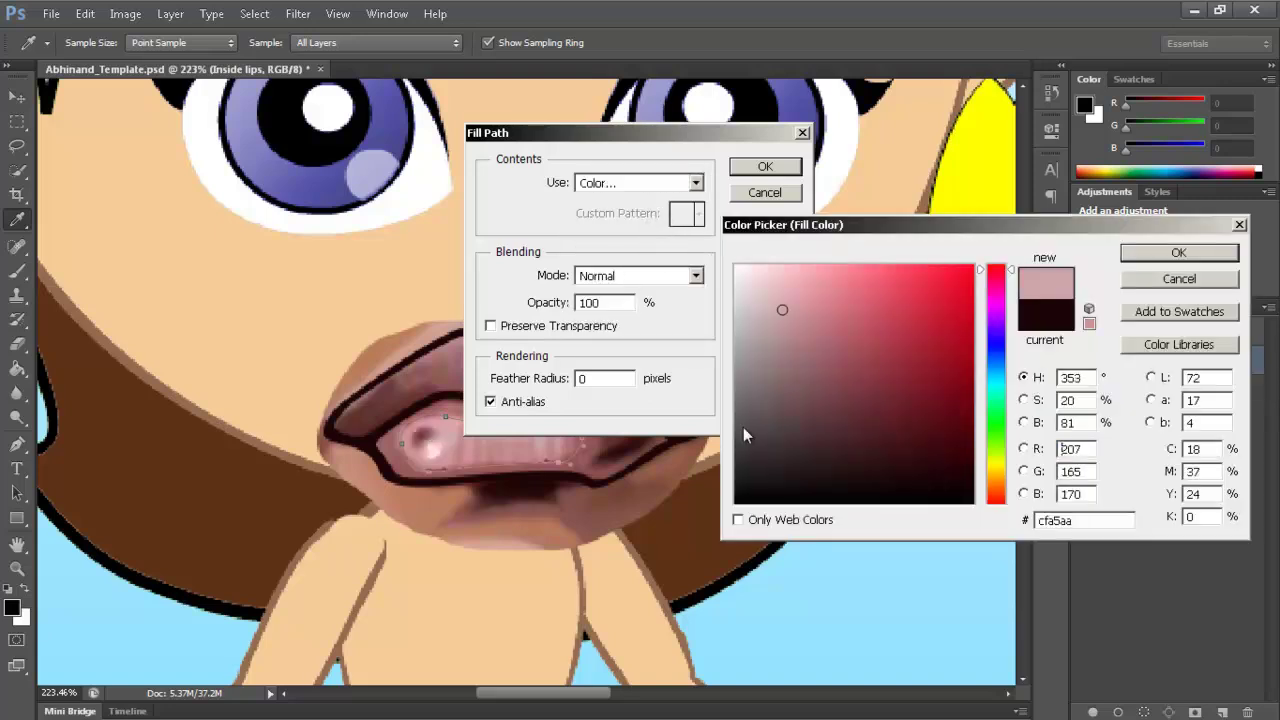
left_click(788, 289)
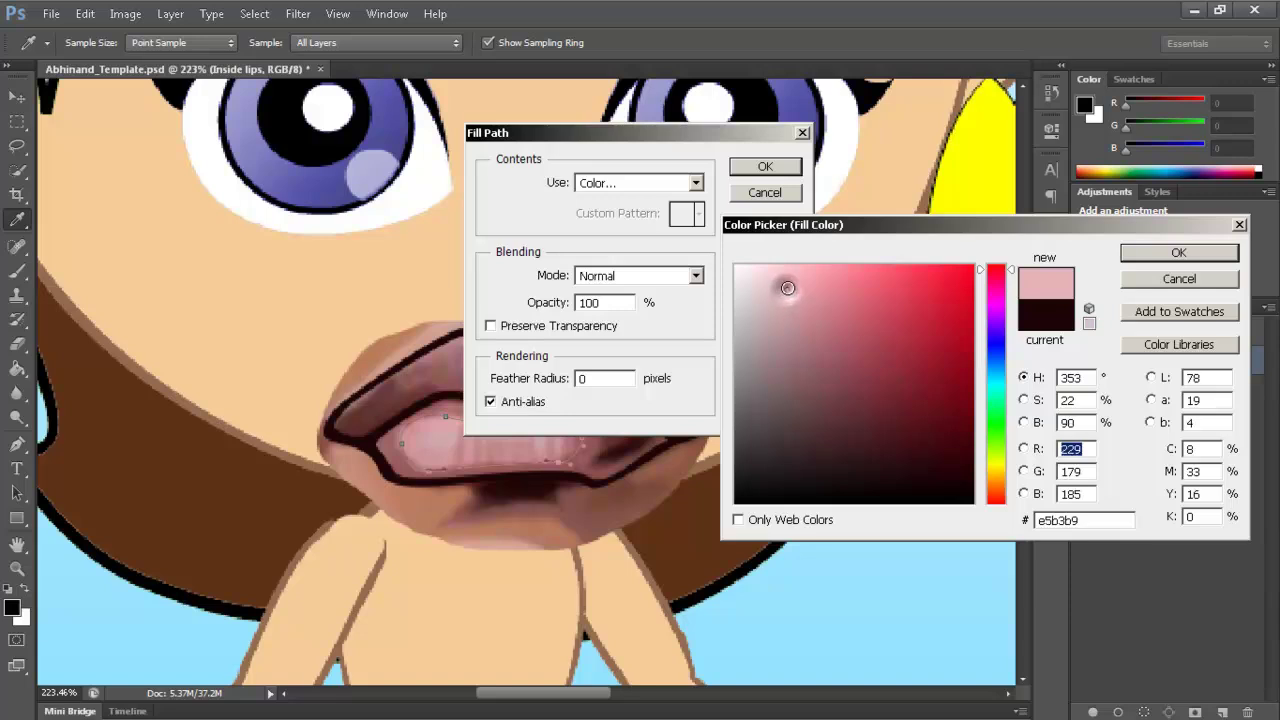
left_click(1140, 254)
left_click(756, 167)
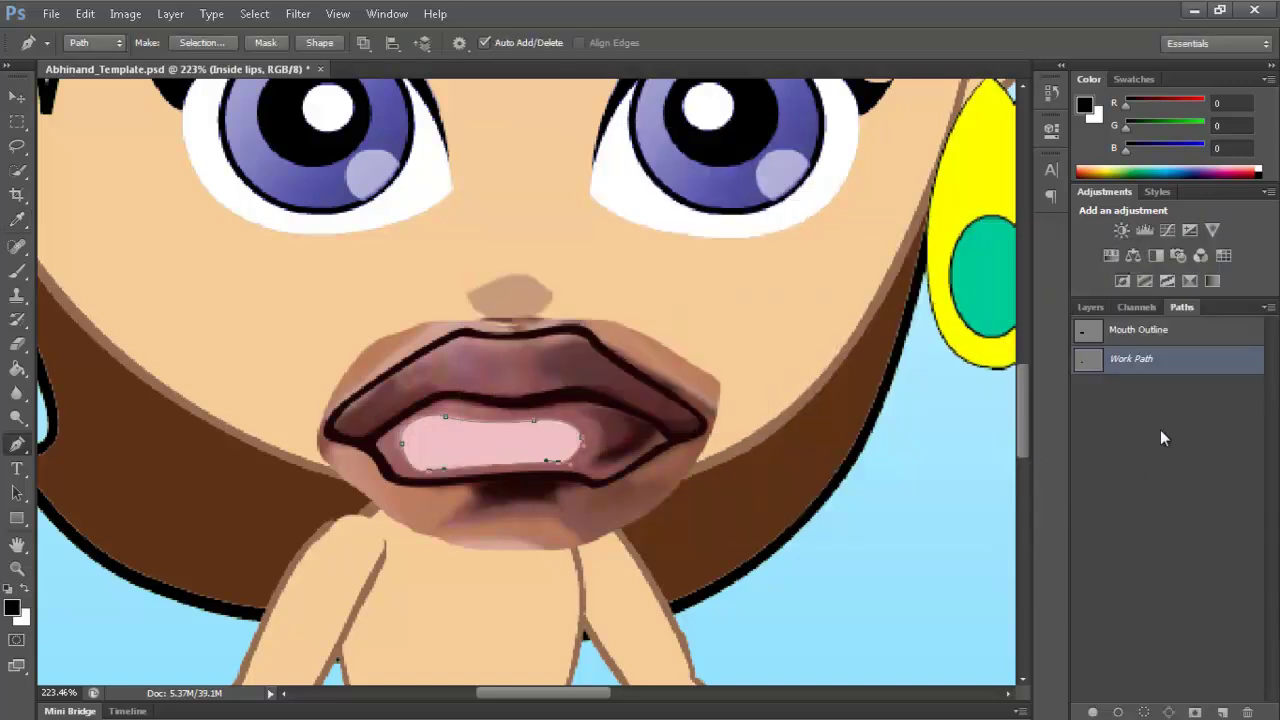
Save the lower-lip highlight work path under the name Hilites and deselect it
left_click(1137, 408)
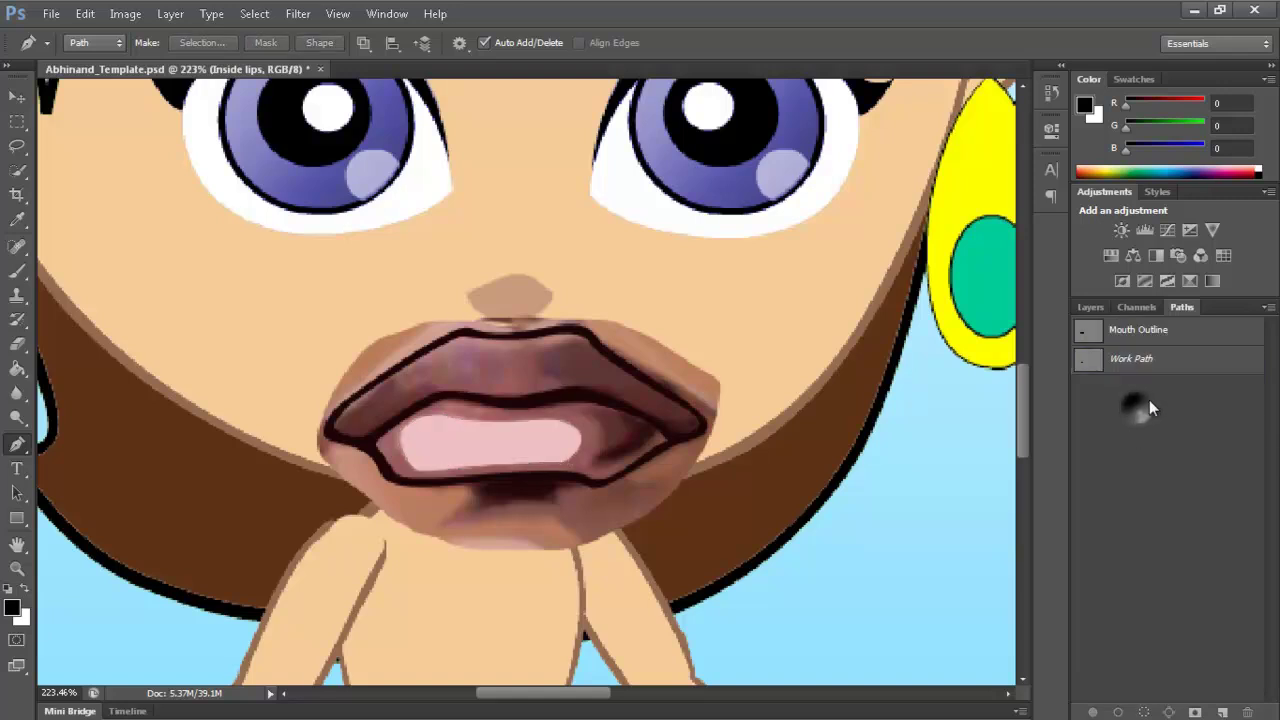
double_click(1135, 358)
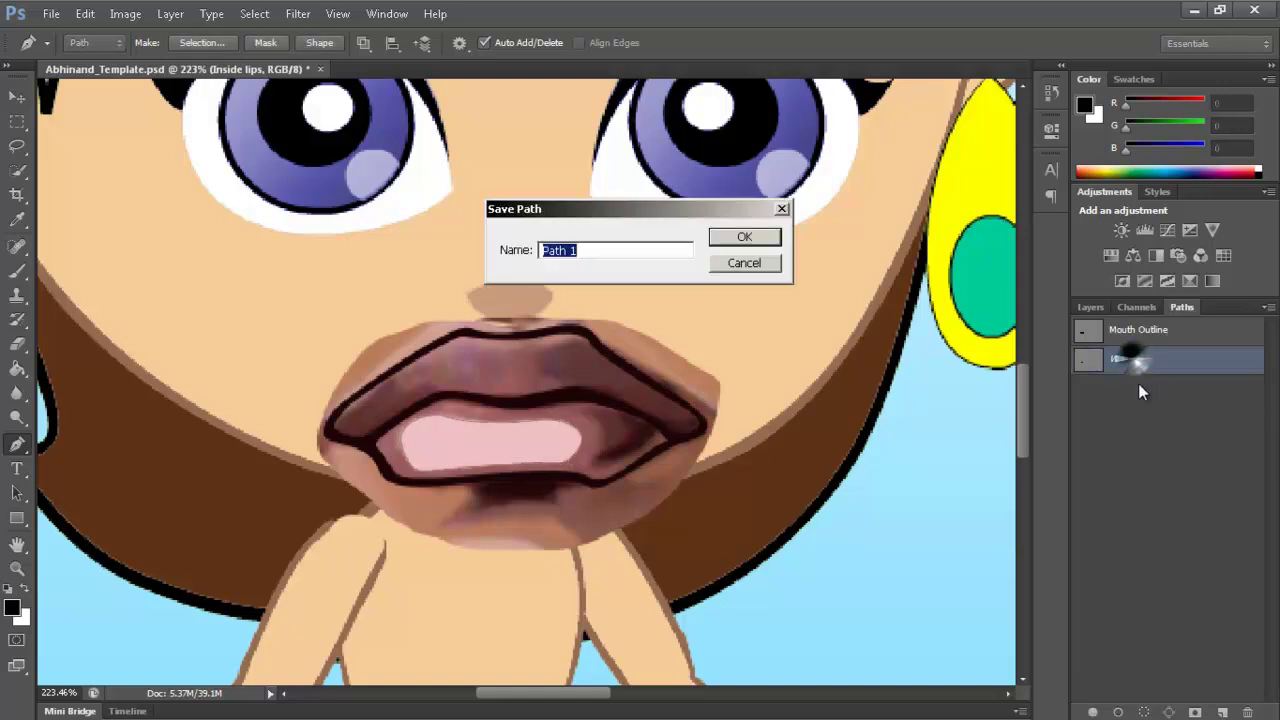
type("H")
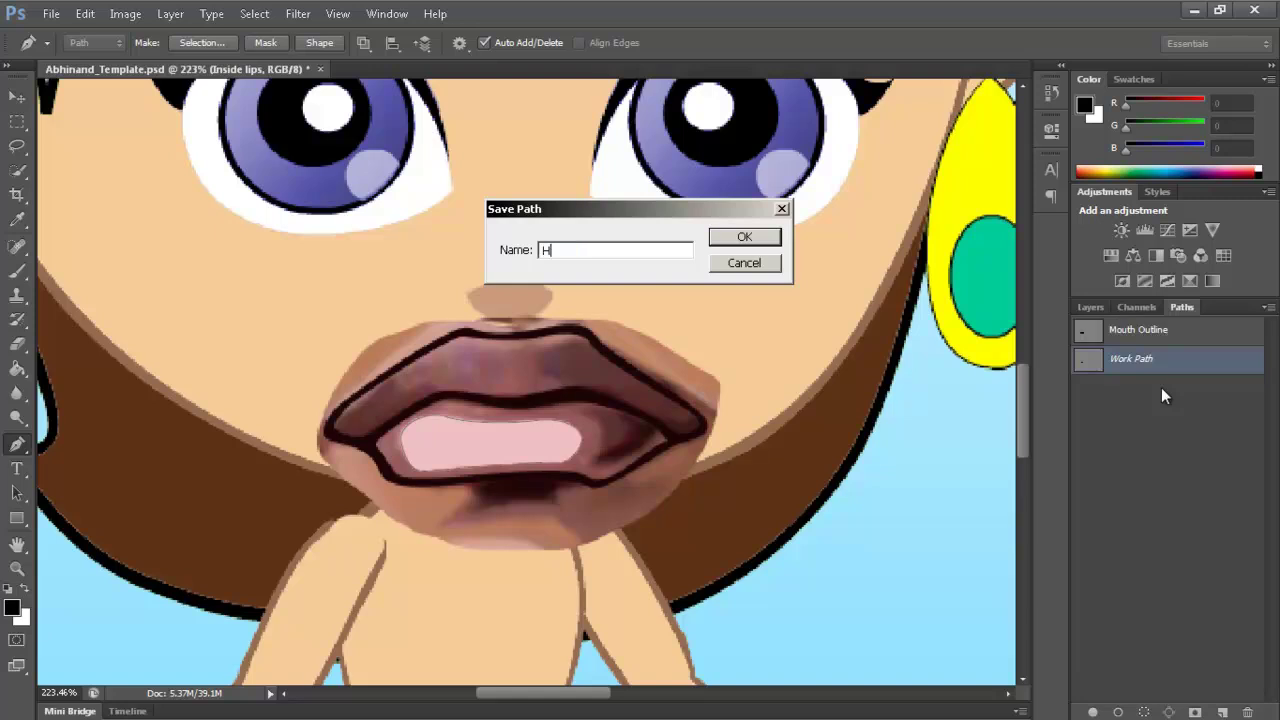
type("ilites")
key("Return")
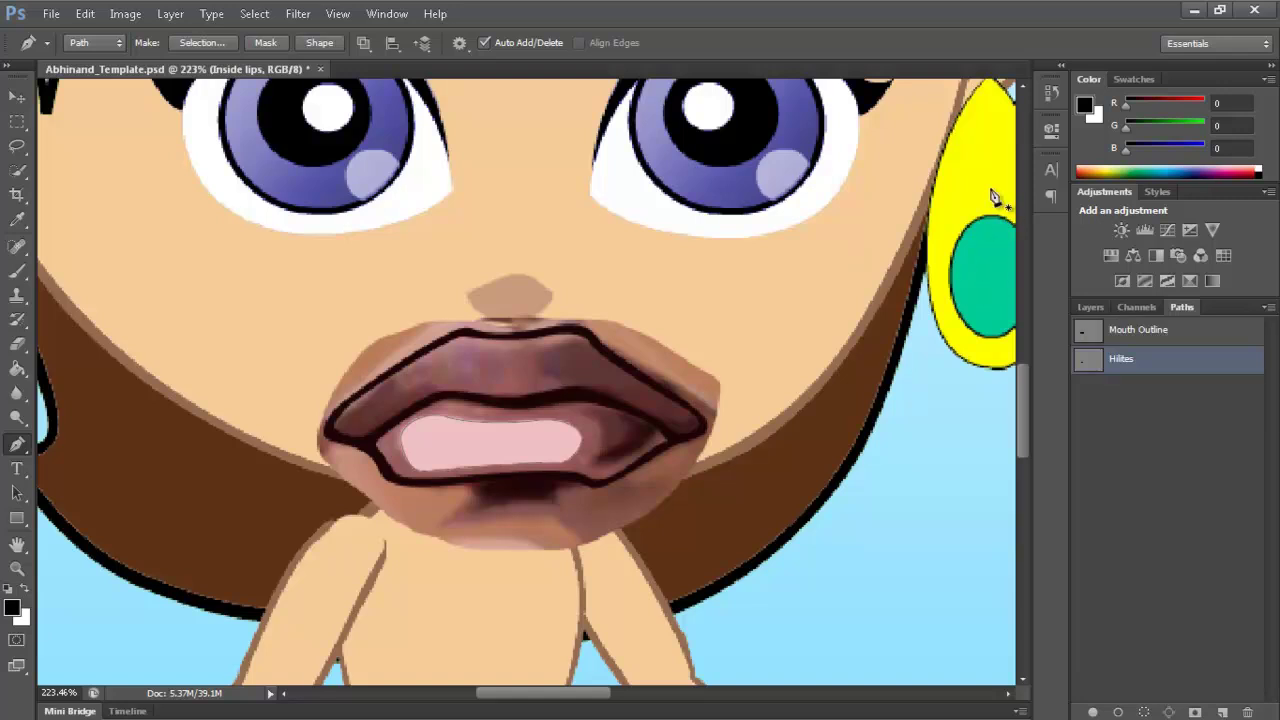
left_click(1106, 421)
Add a new empty layer directly above the Inside lips layer
left_click(1090, 307)
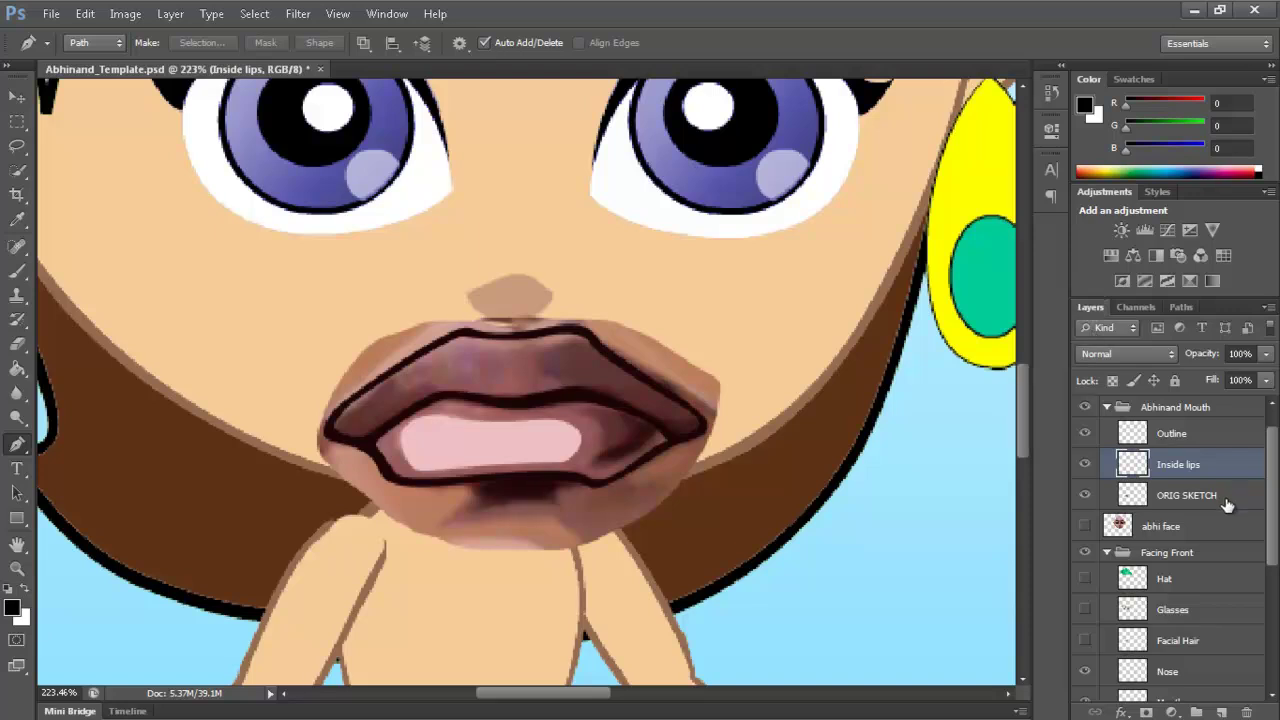
left_click(1221, 712)
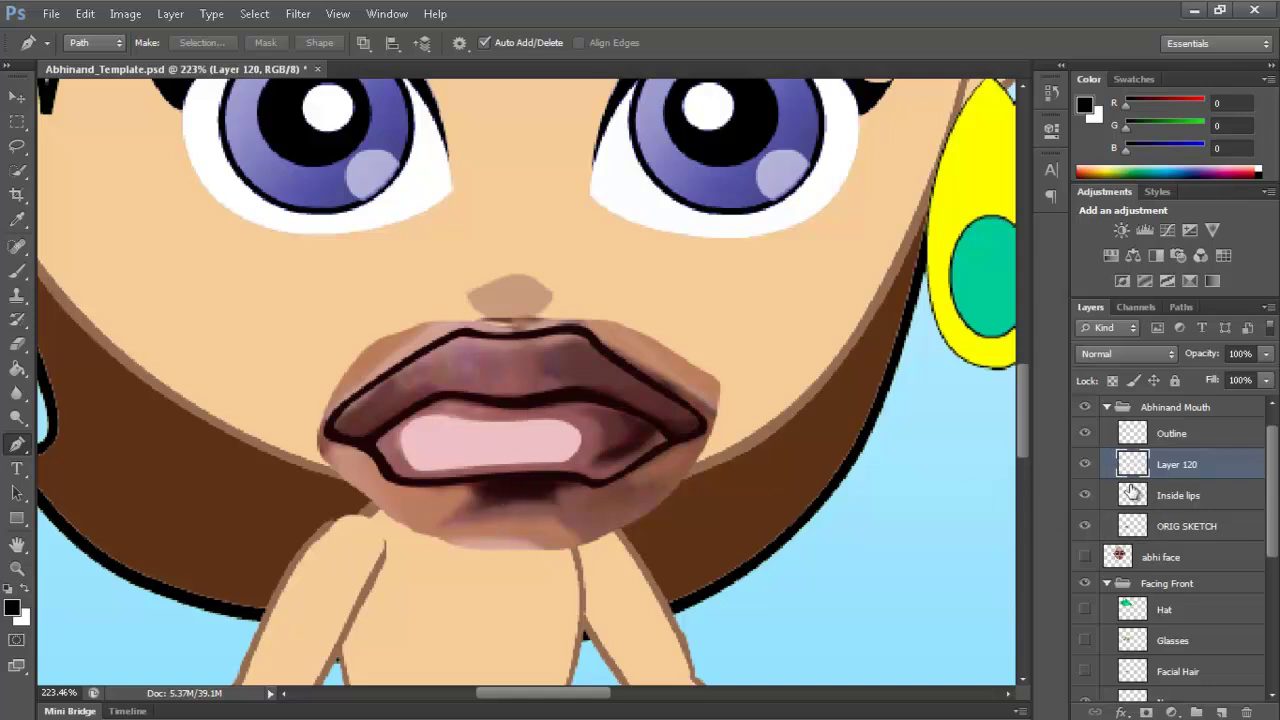
left_click(1087, 465)
Select the pink highlight on Inside lips with the Magic Wand, mask Layer 120 to that selection, and target the layer's pixels
left_click(1185, 497)
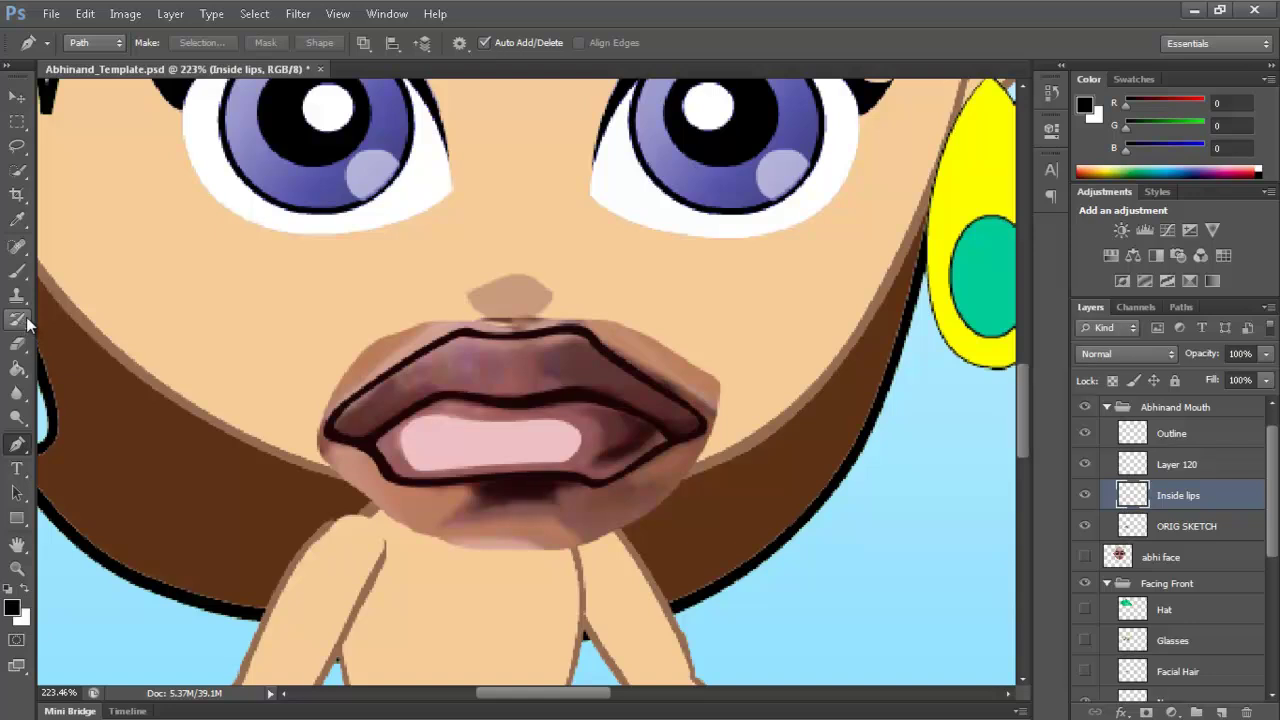
left_click(22, 172)
left_click_drag(22, 172, 82, 188)
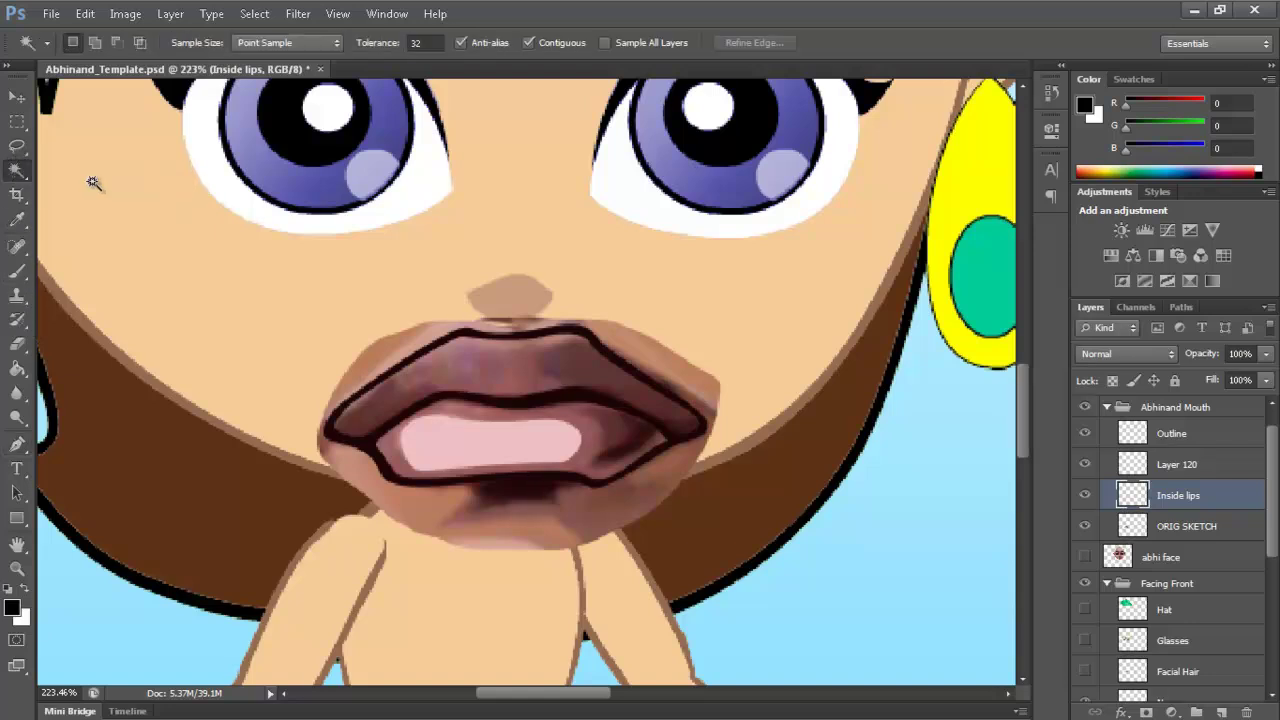
left_click(527, 440)
left_click(1194, 466)
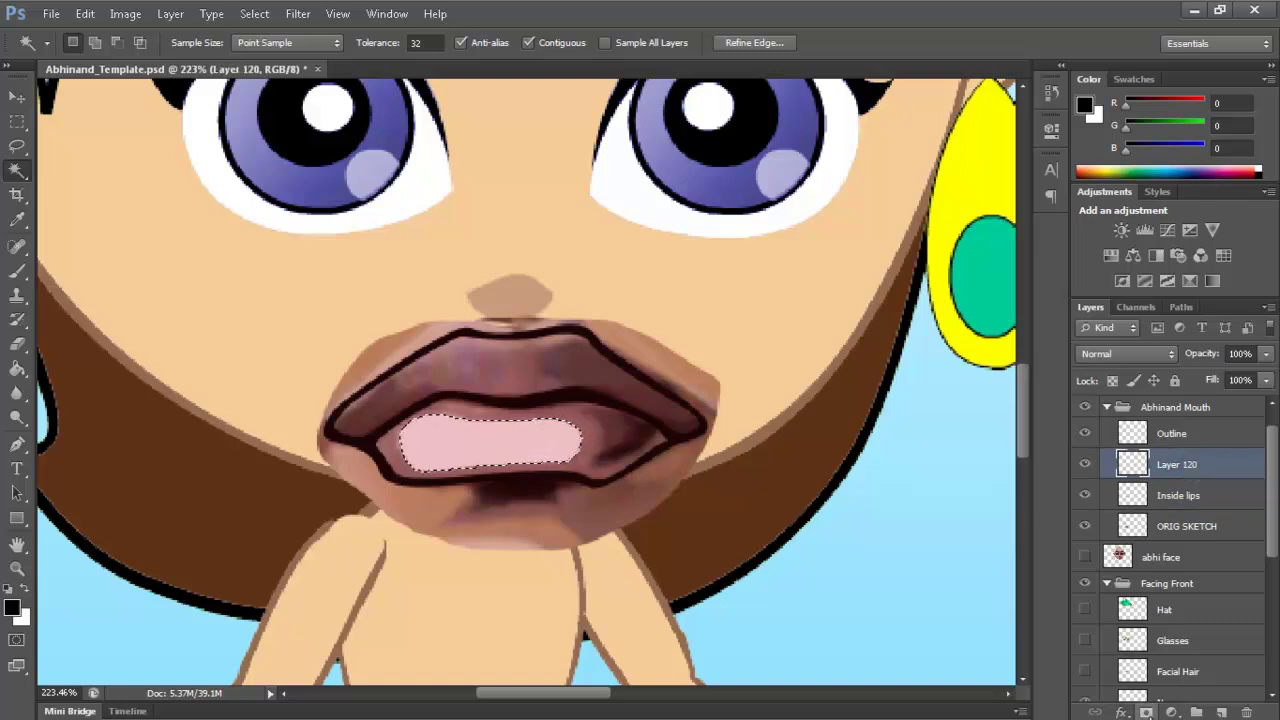
left_click(1147, 712)
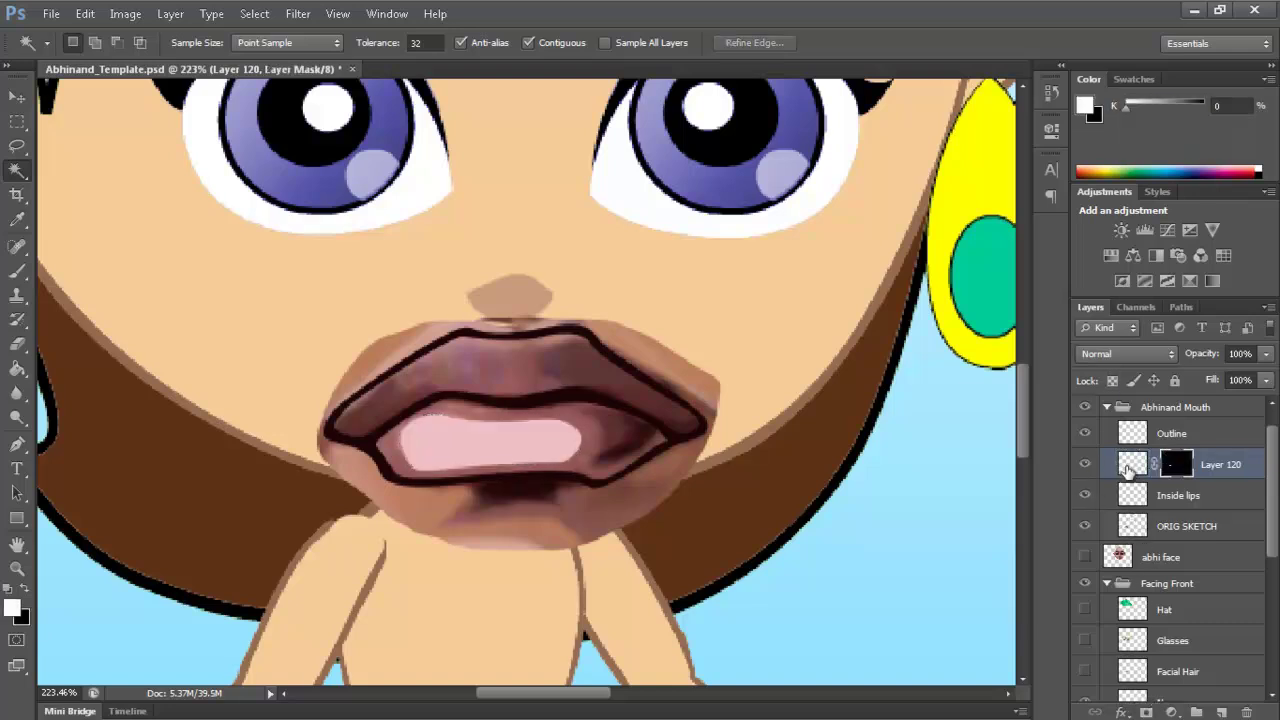
left_click(1132, 464)
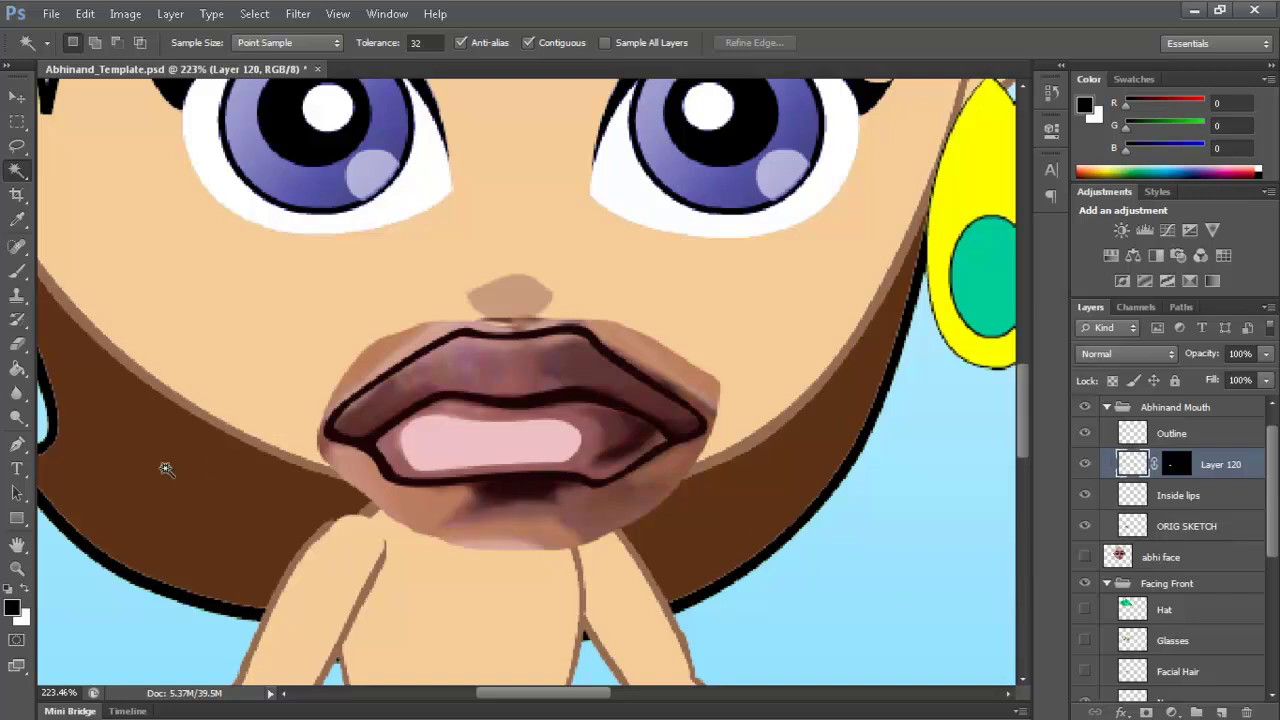
Hide the Inside lips fill and sample the mid pink (RGB 150, 90, 91) from the sketched lower lip for the brush
left_click(1085, 495)
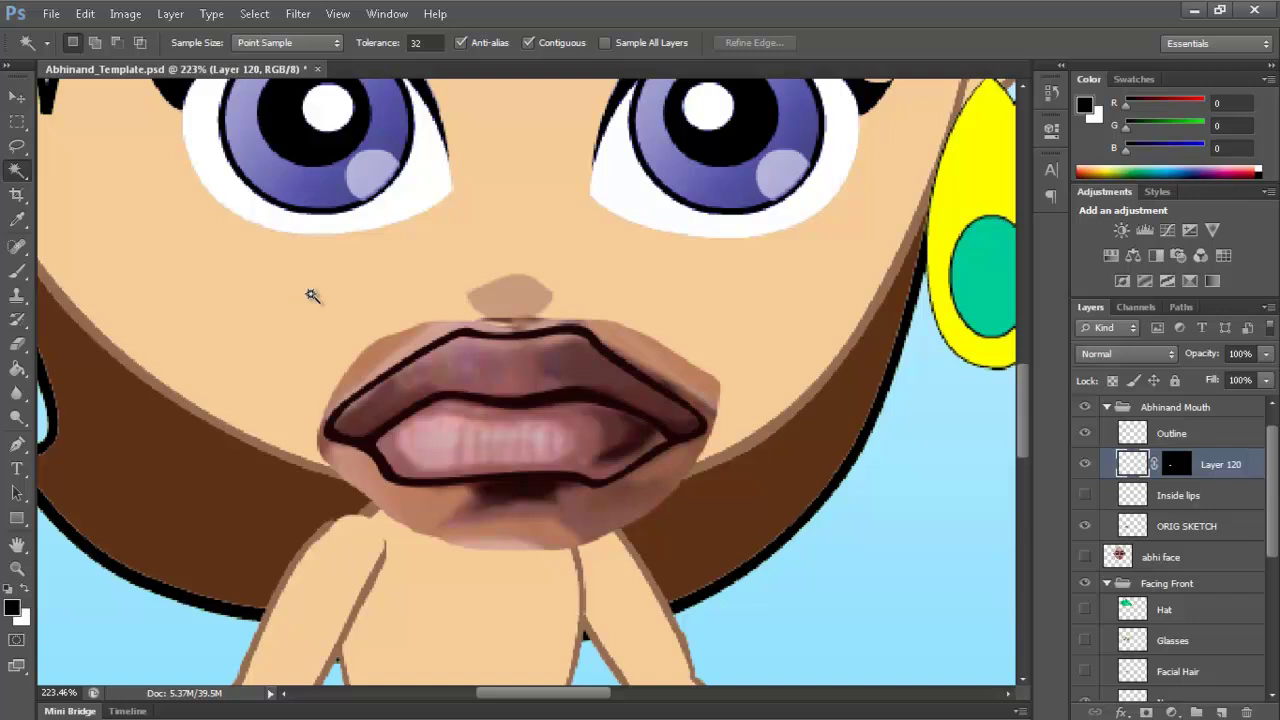
key("b")
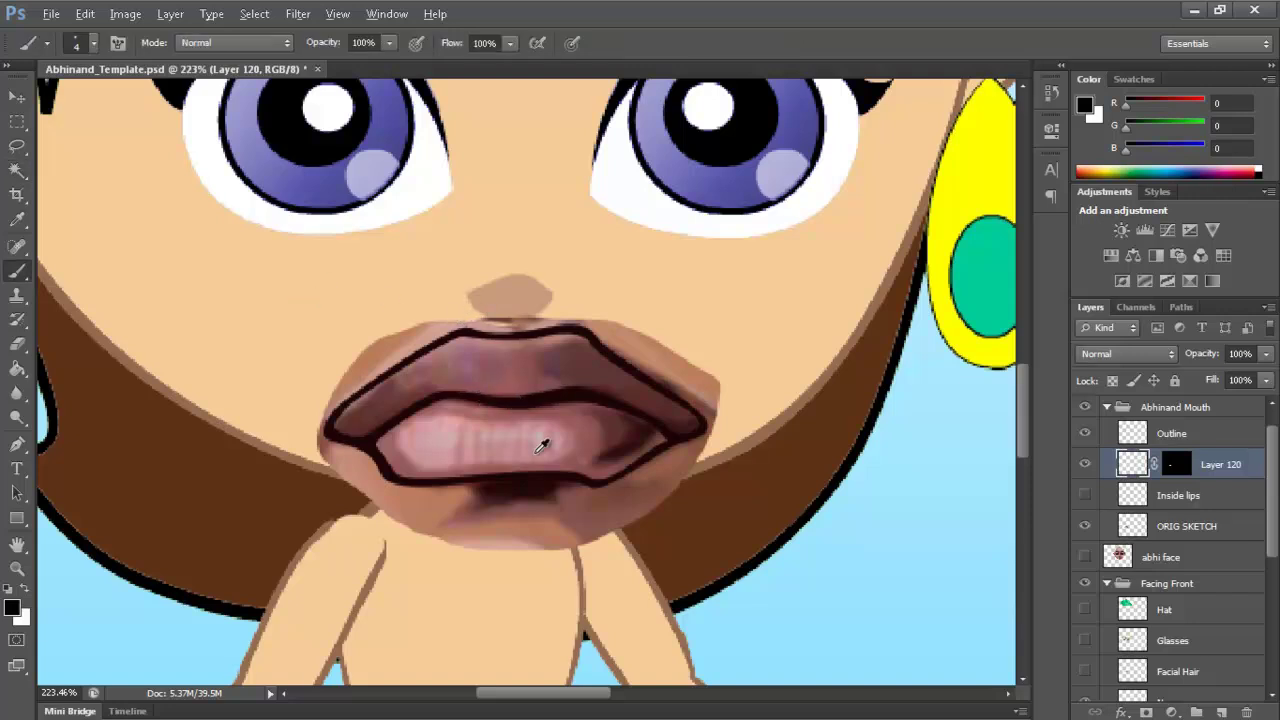
left_click(589, 437, "alt")
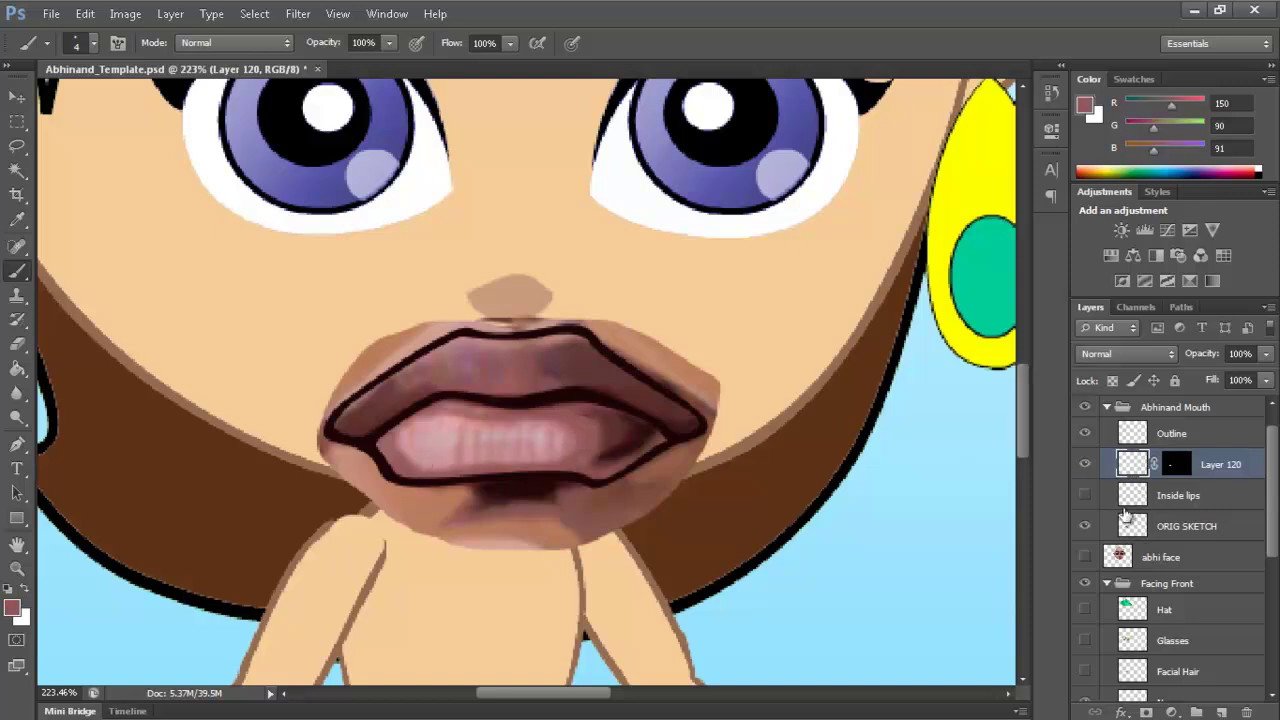
left_click(1085, 494)
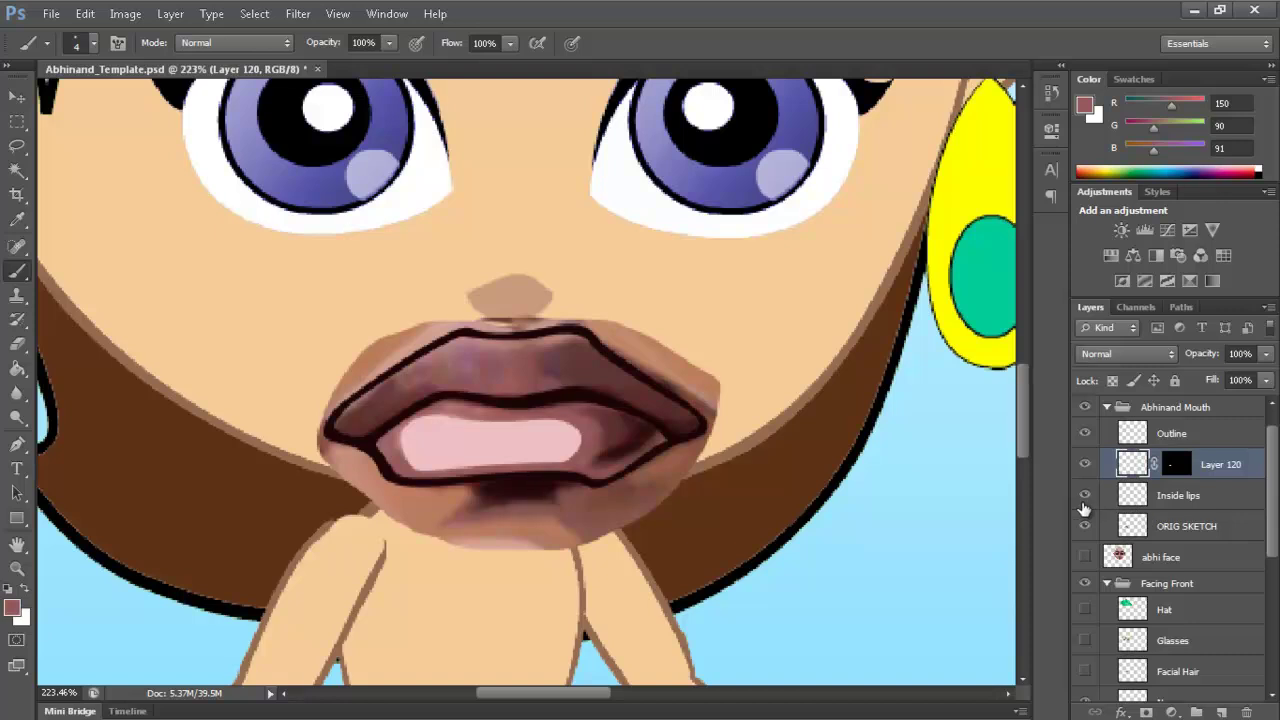
left_click(1085, 495)
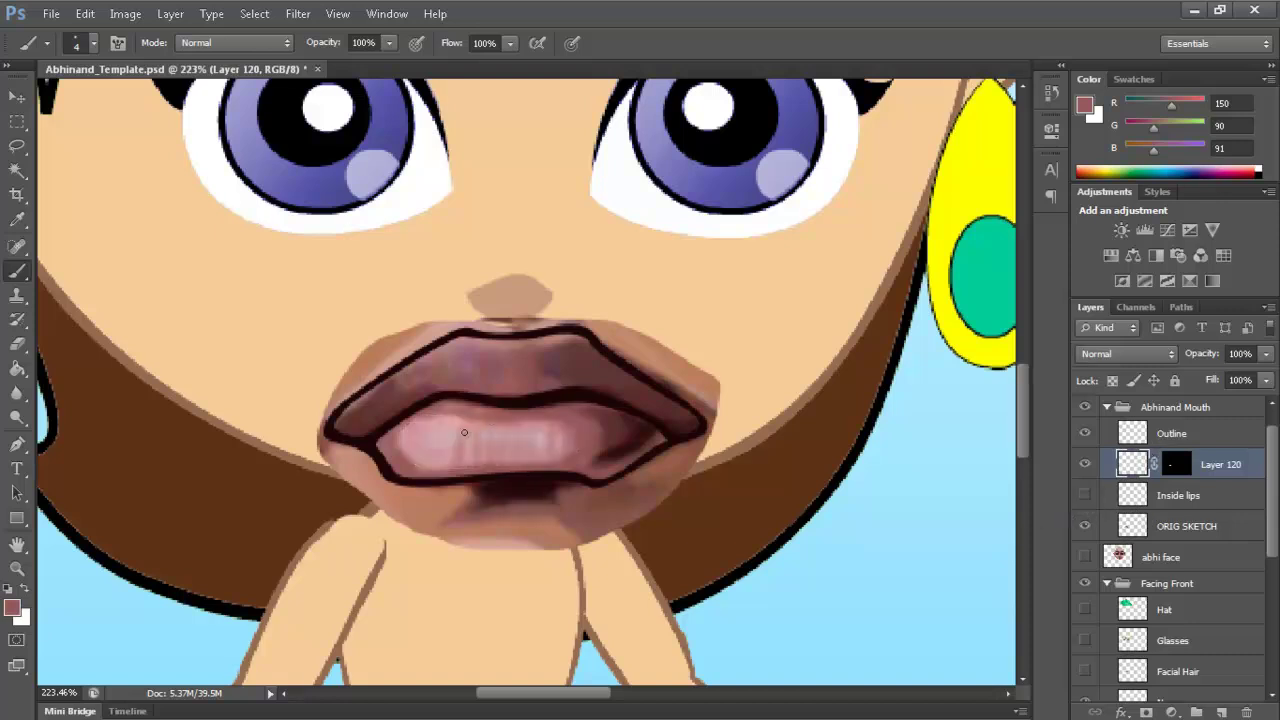
Paint a row of thin vertical crease lines across the lower-lip highlight on masked Layer 120, and show Inside lips again
left_click_drag(461, 418, 460, 464)
left_click_drag(468, 420, 468, 463)
left_click_drag(477, 420, 477, 463)
left_click_drag(486, 420, 486, 463)
left_click_drag(504, 420, 504, 463)
mouse_move(522, 420)
left_mouse_down()
mouse_move(533, 458)
mouse_move(554, 462)
mouse_move(554, 422)
mouse_move(565, 460)
left_mouse_up()
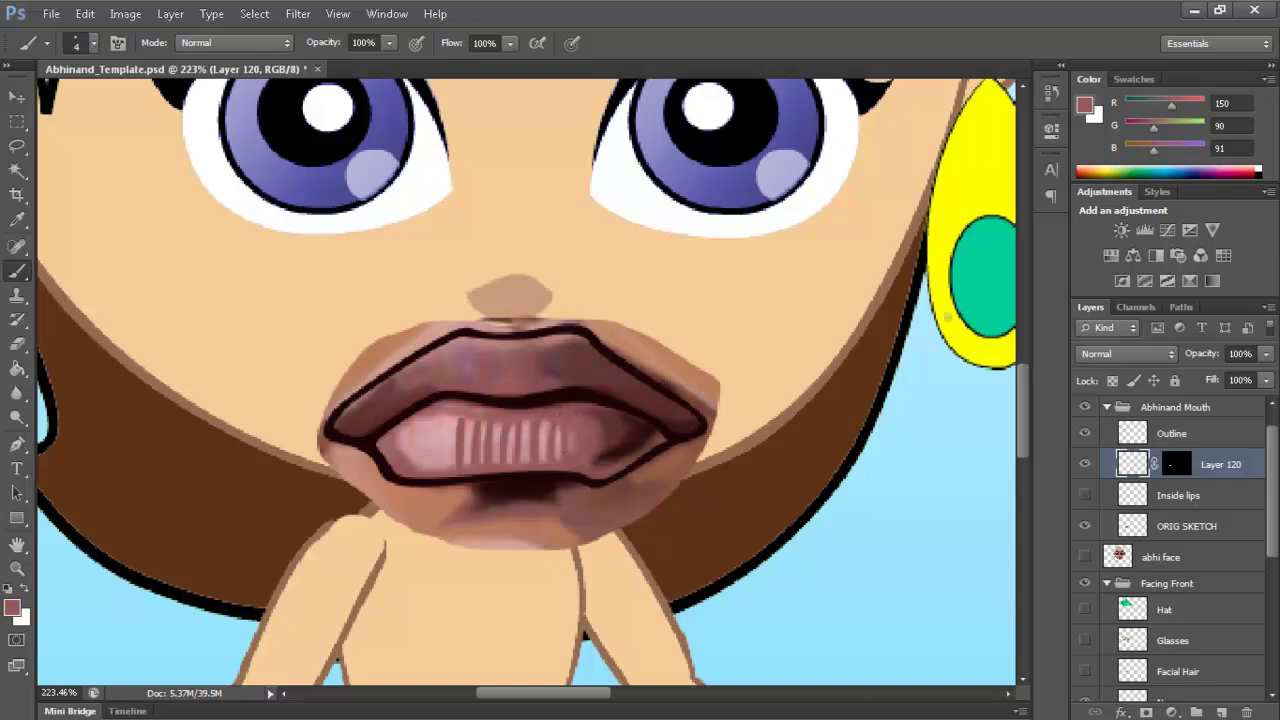
left_click(1084, 495)
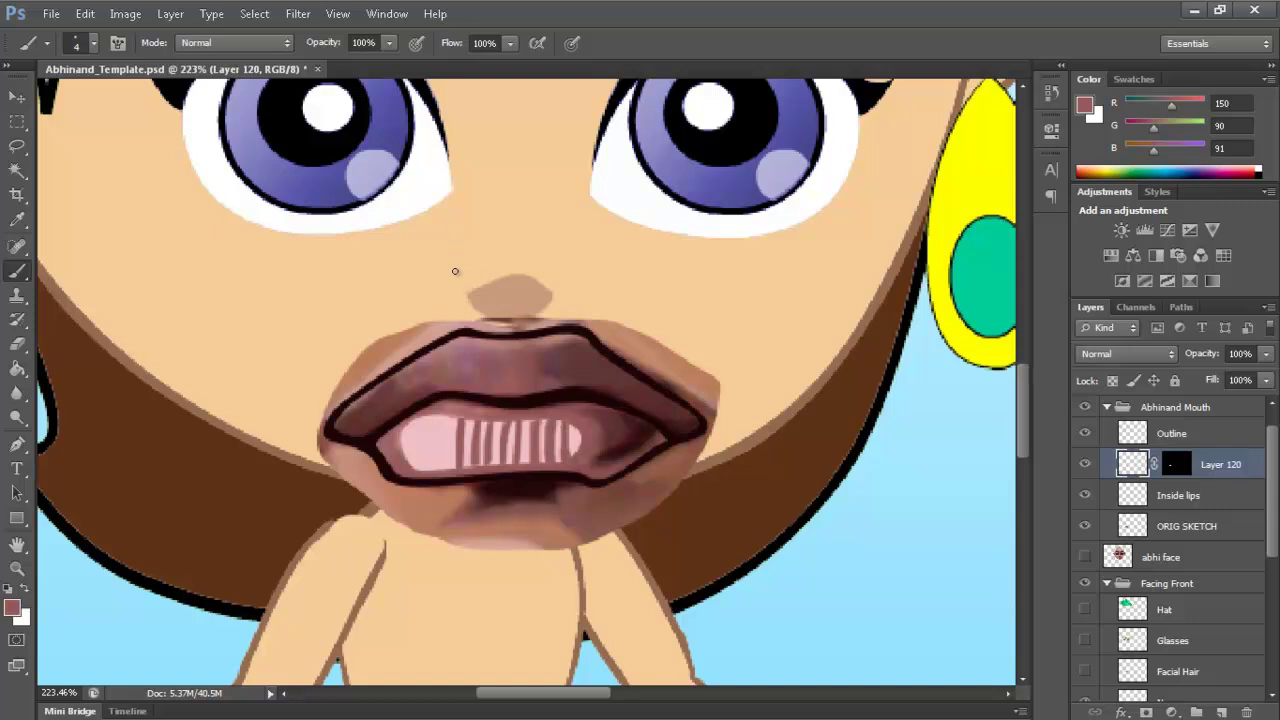
Add a layer between Inside lips and ORIG SKETCH and paint the lower lip around the highlight in mid pink, using a size 15 brush
left_click(1187, 526)
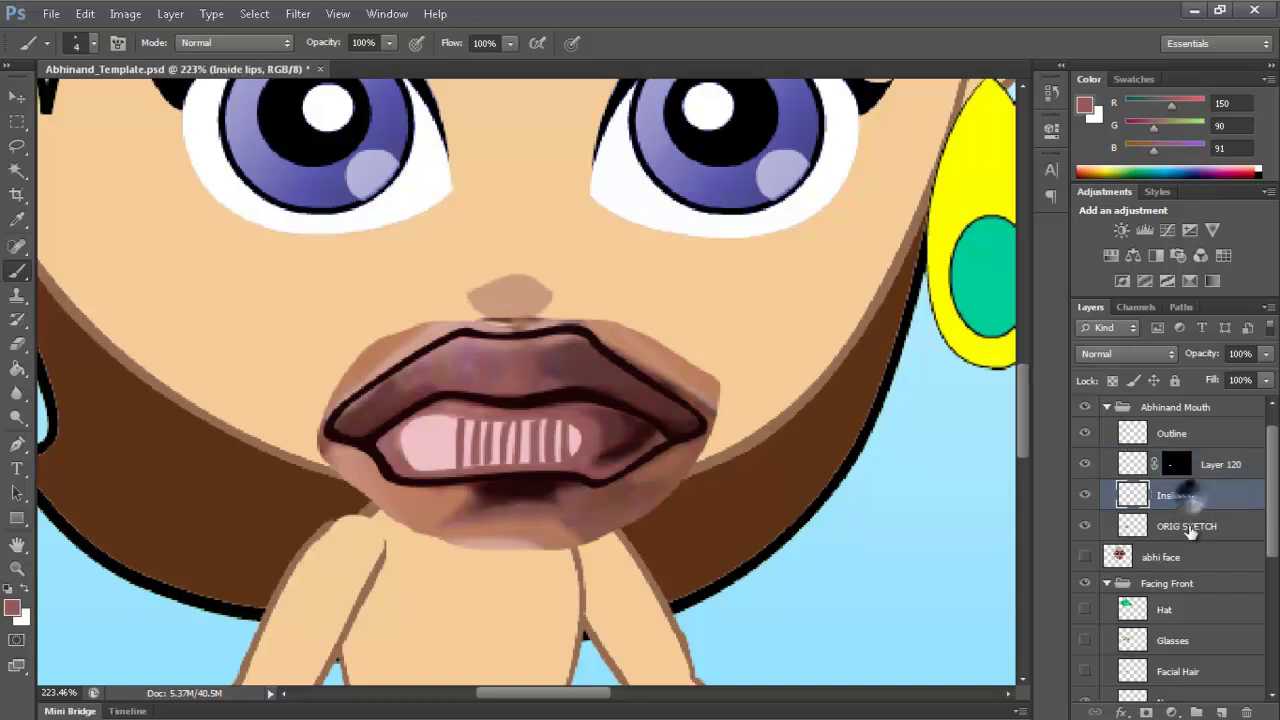
left_click(1221, 712)
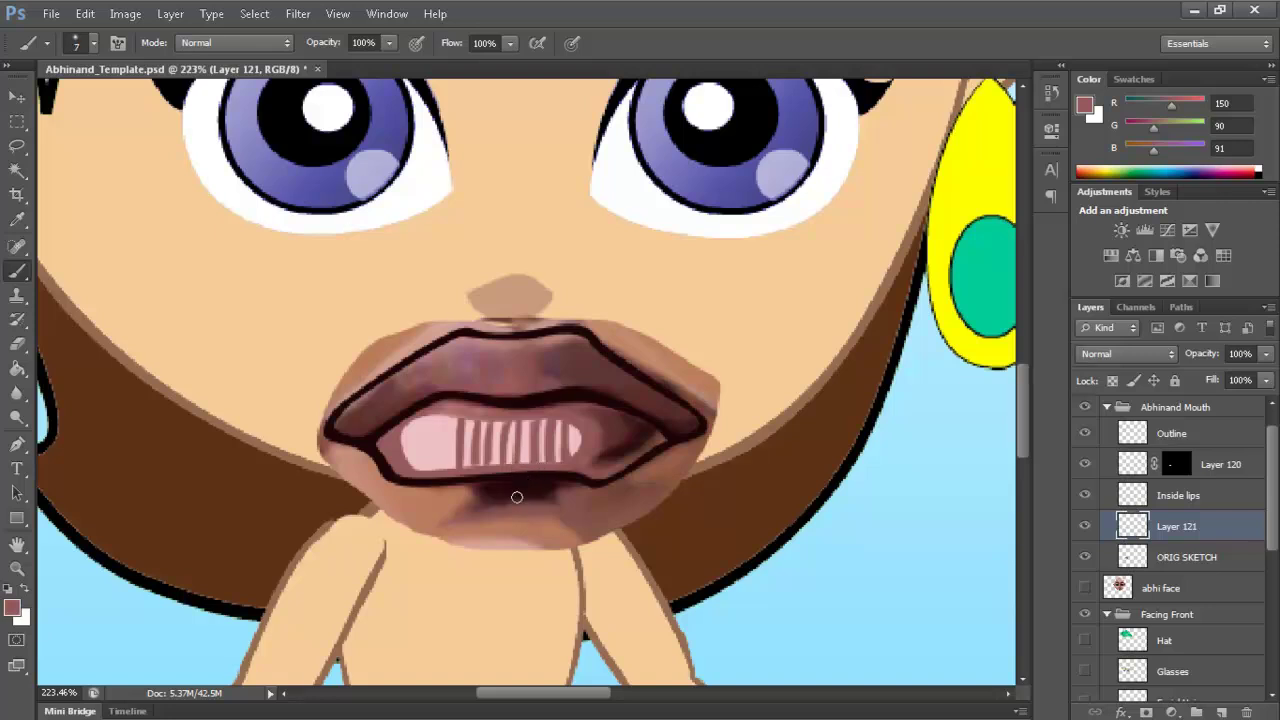
key("bracketright")
key("bracketleft")
key("bracketleft")
key("bracketleft")
key("bracketleft")
key("bracketright")
mouse_move(427, 416)
left_mouse_down()
mouse_move(581, 427)
mouse_move(583, 450)
mouse_move(545, 461)
left_mouse_up()
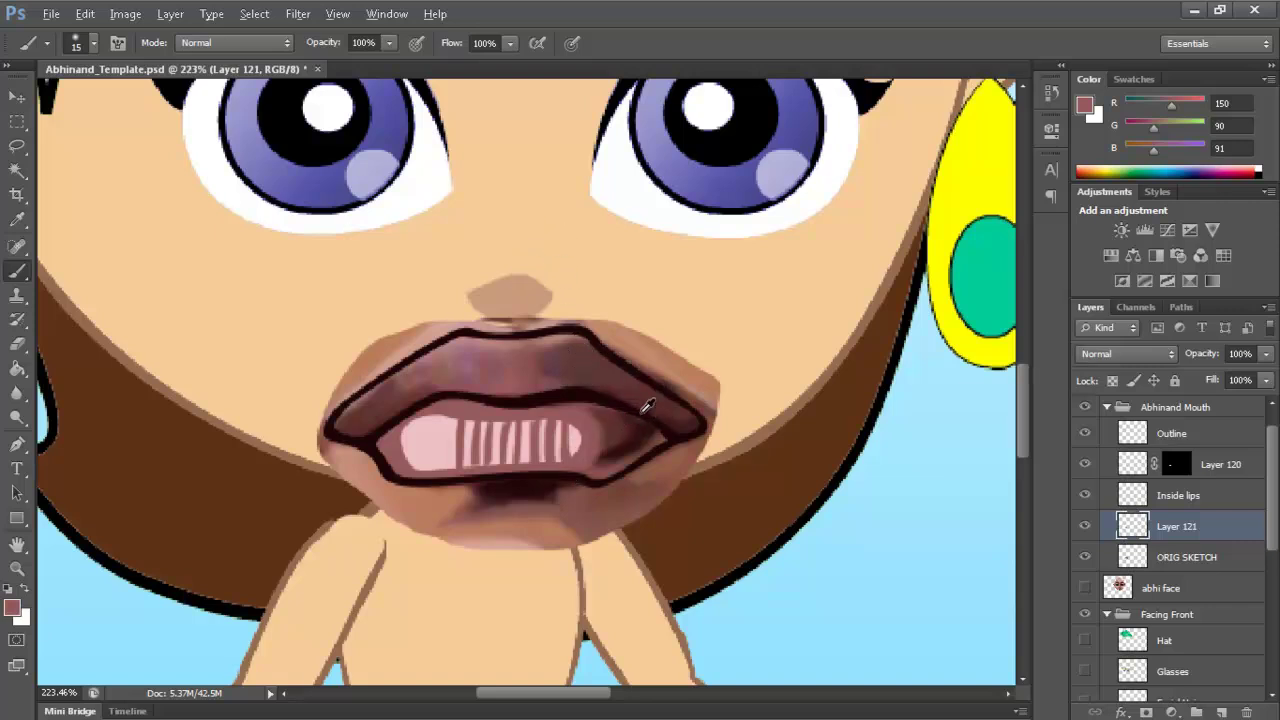
Try the reddish brush colour 8b3a3c with a stroke on the lower lip's shaded area beside the highlight
left_click(600, 368, "alt")
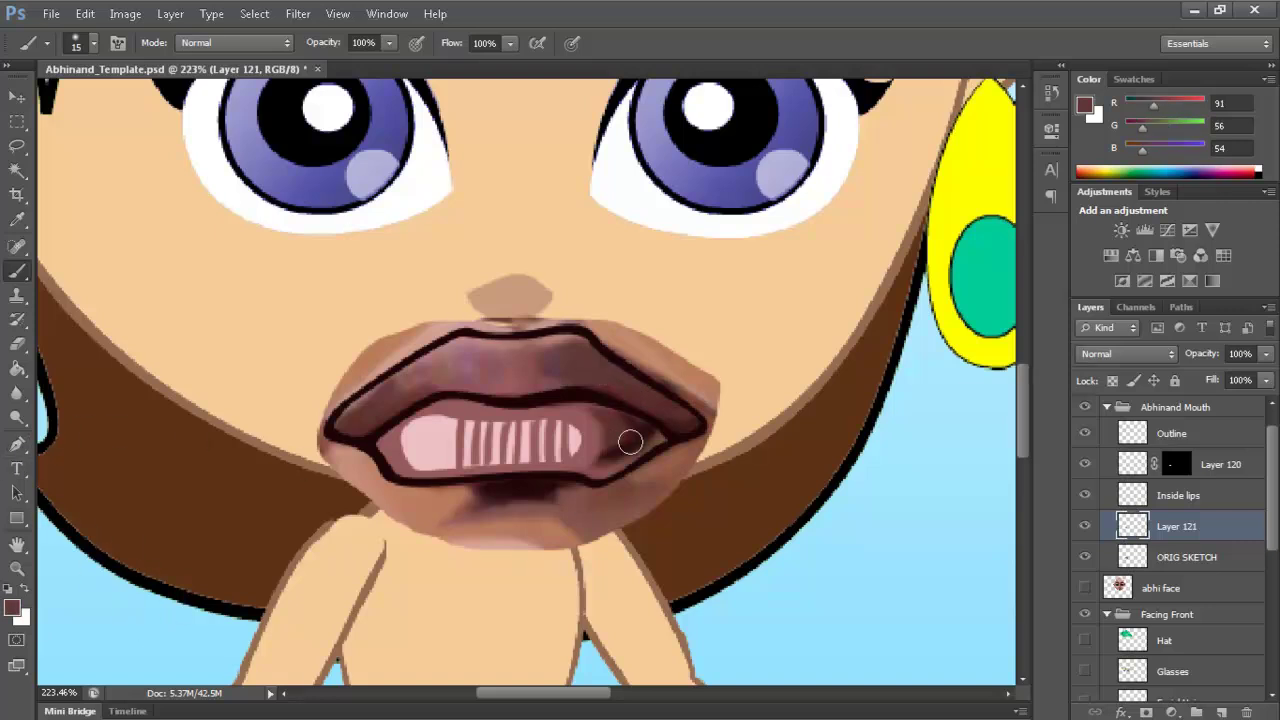
left_click(13, 608)
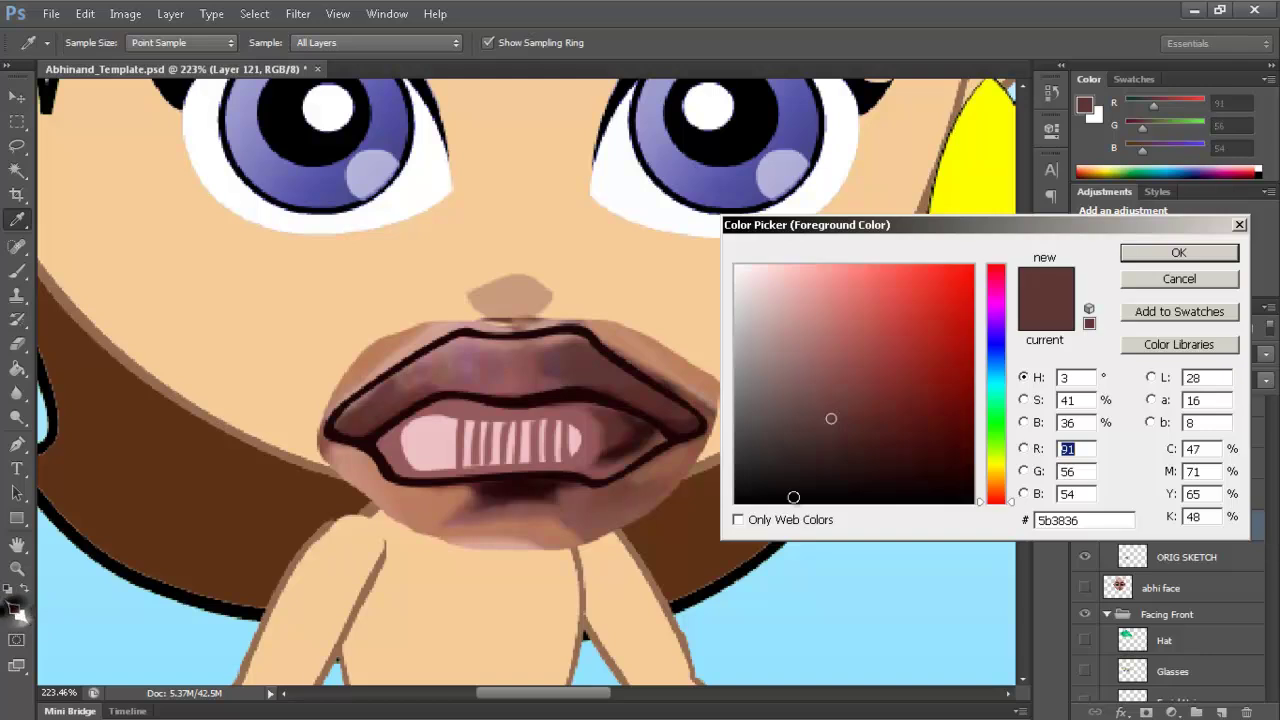
left_click(456, 408)
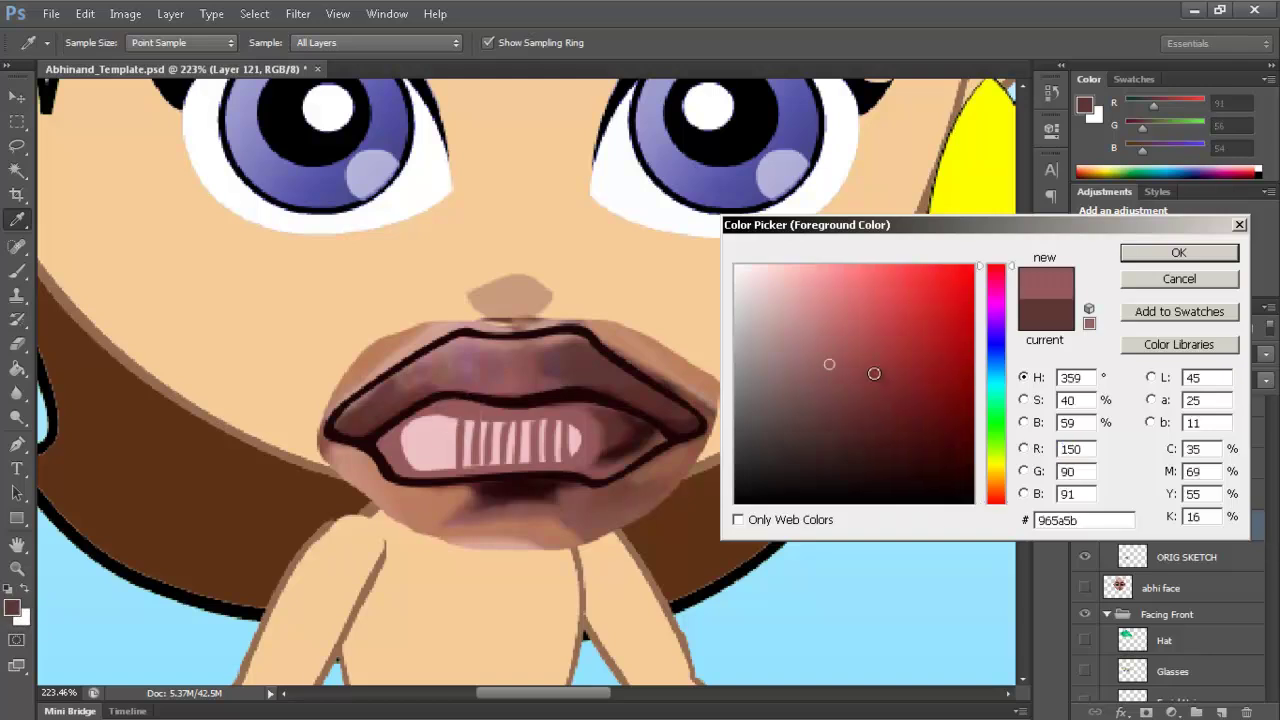
left_click(874, 373)
left_click(1179, 253)
mouse_move(573, 401)
left_mouse_down()
mouse_move(606, 417)
mouse_move(606, 446)
mouse_move(602, 420)
left_mouse_up()
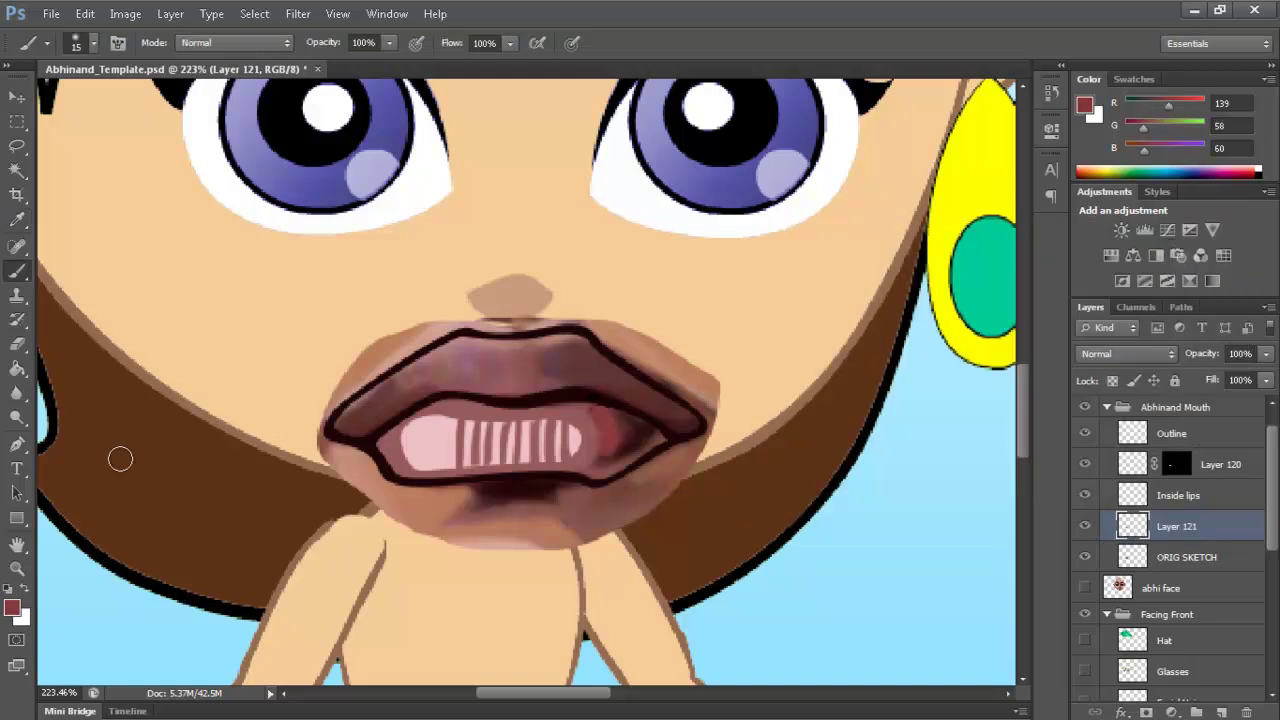
Try the darker red 6e1213 on the lower lip's shaded area, and step back through the last strokes
left_click(12, 606)
left_click(934, 401)
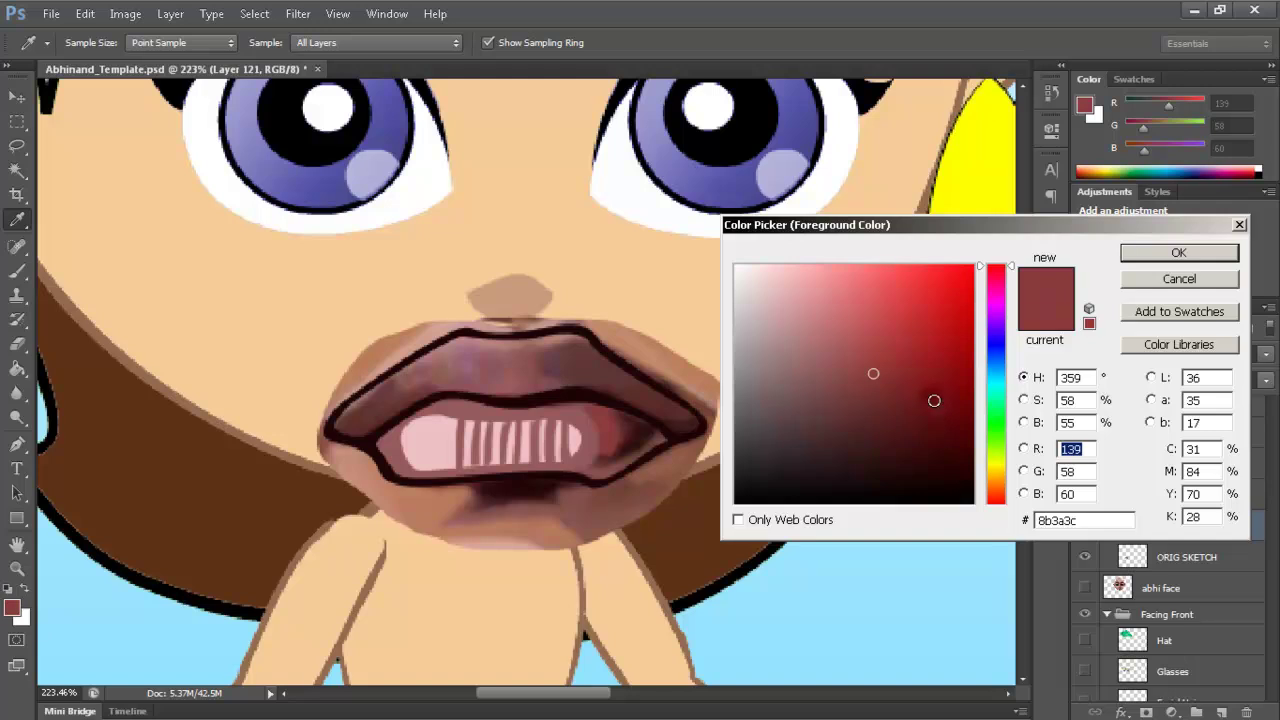
left_click(1144, 255)
mouse_move(606, 417)
left_mouse_down()
mouse_move(600, 470)
mouse_move(605, 420)
left_mouse_up()
key("ctrl+alt+z")
key("ctrl+alt+z")
Set the brush colour to RGB 67, 12, 13 and paint the shaded ends of the lower and upper lip
left_click(12, 606)
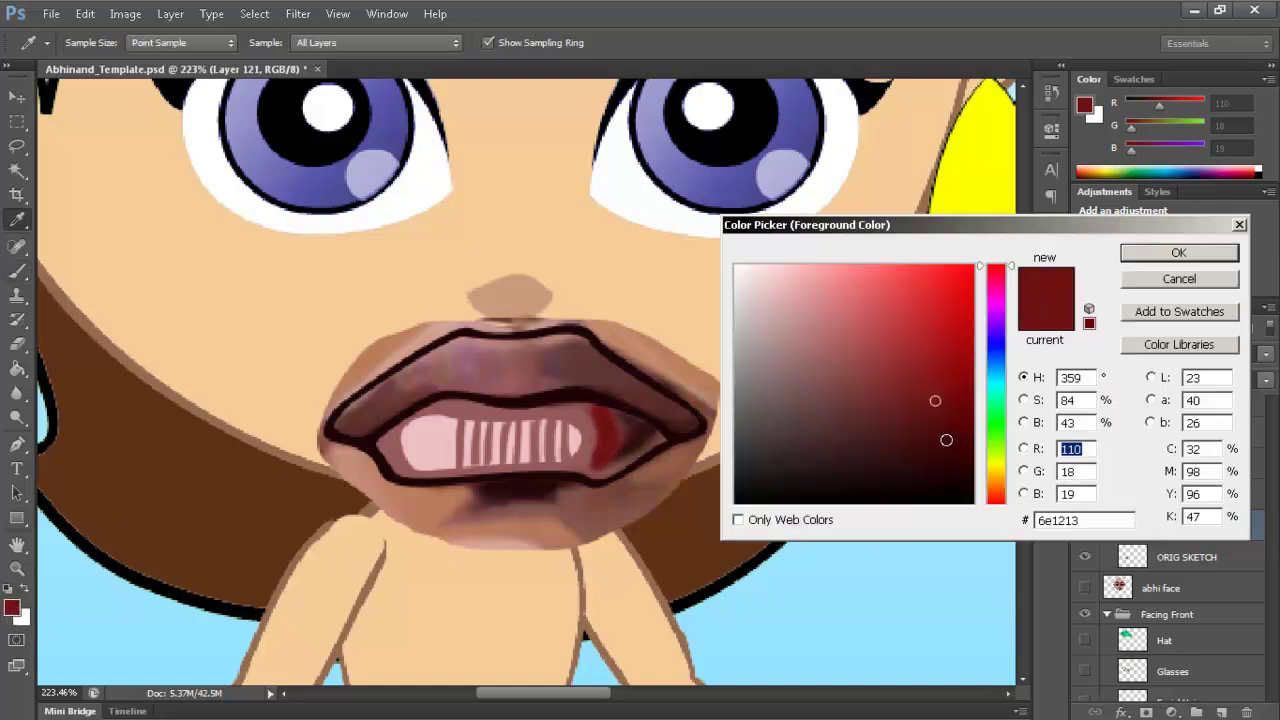
left_click(929, 442)
left_click(931, 442)
left_click(1168, 255)
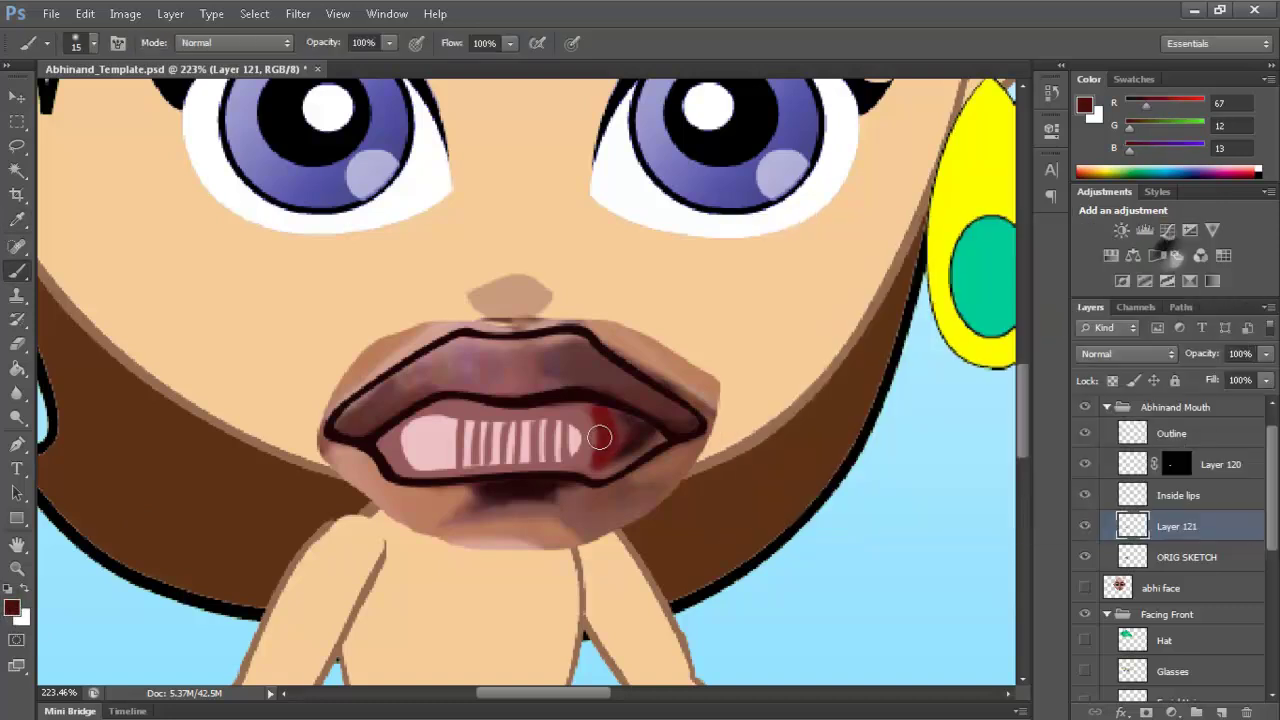
mouse_move(600, 455)
left_mouse_down()
mouse_move(605, 464)
mouse_move(663, 439)
mouse_move(608, 424)
mouse_move(618, 420)
mouse_move(595, 406)
mouse_move(652, 440)
mouse_move(594, 387)
mouse_move(683, 423)
left_mouse_up()
mouse_move(589, 380)
left_mouse_down()
mouse_move(552, 361)
mouse_move(594, 351)
mouse_move(643, 398)
mouse_move(589, 356)
left_mouse_up()
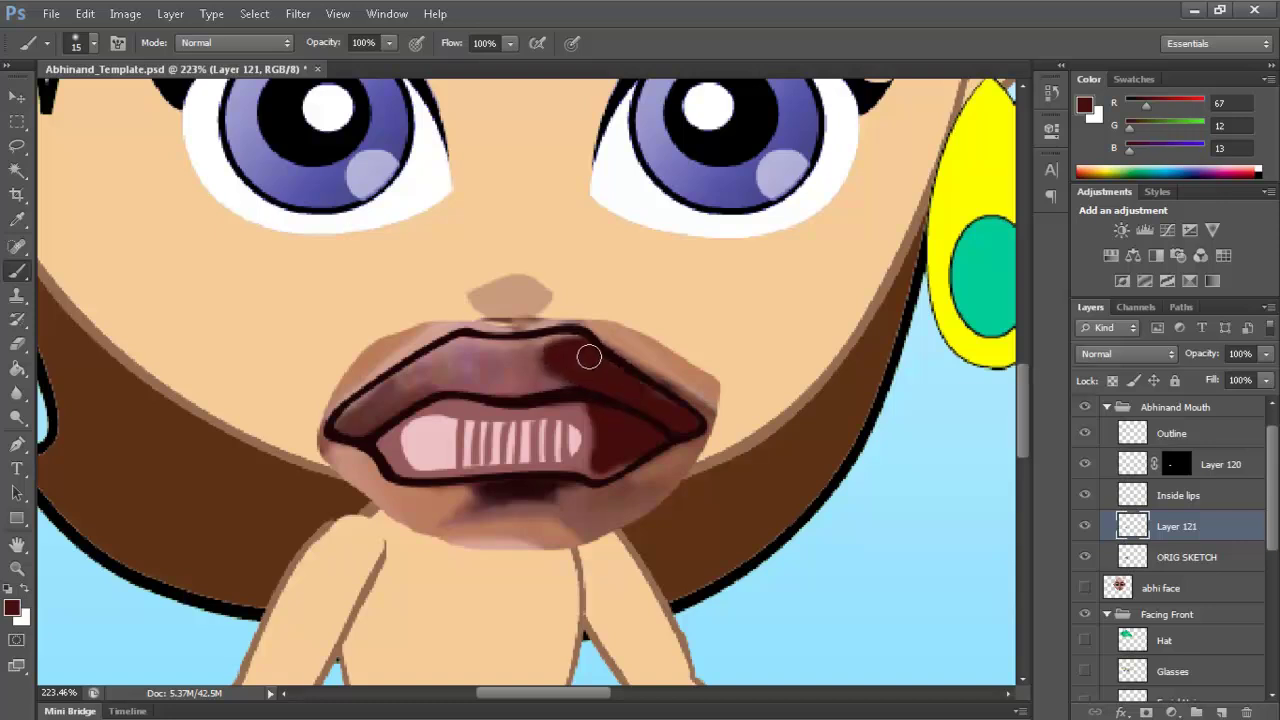
Refine the lower lip's dark shadow edge with a size 7 brush in the sampled mid pink, undoing the unwanted strokes
key("bracketleft")
left_click(588, 422, "alt")
mouse_move(584, 410)
left_mouse_down()
mouse_move(589, 461)
mouse_move(589, 440)
mouse_move(615, 476)
mouse_move(591, 458)
mouse_move(630, 468)
mouse_move(602, 471)
mouse_move(668, 466)
left_mouse_up()
key("ctrl+z")
key("ctrl+alt+z")
key("ctrl+alt+z")
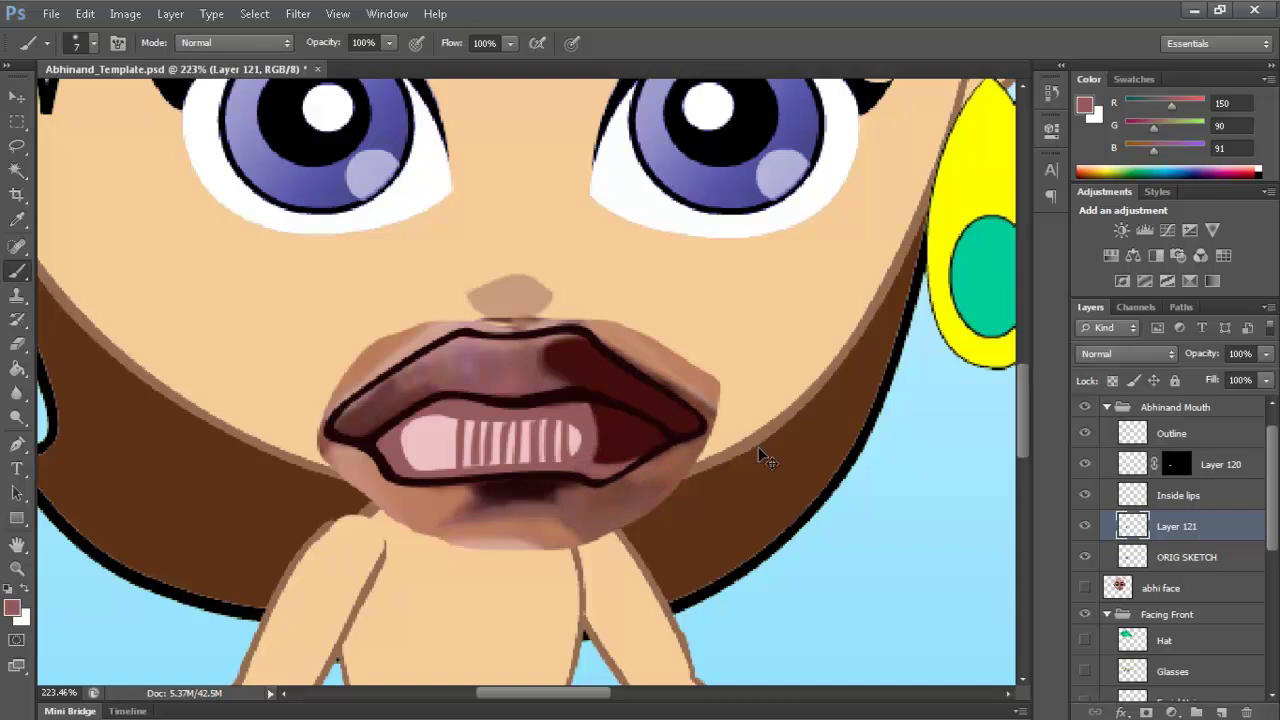
Set the brush colour to RGB 40, 2, 6 and paint deep shadows on the lower lip's shaded end and along the upper lip's underside
key("ctrl+0")
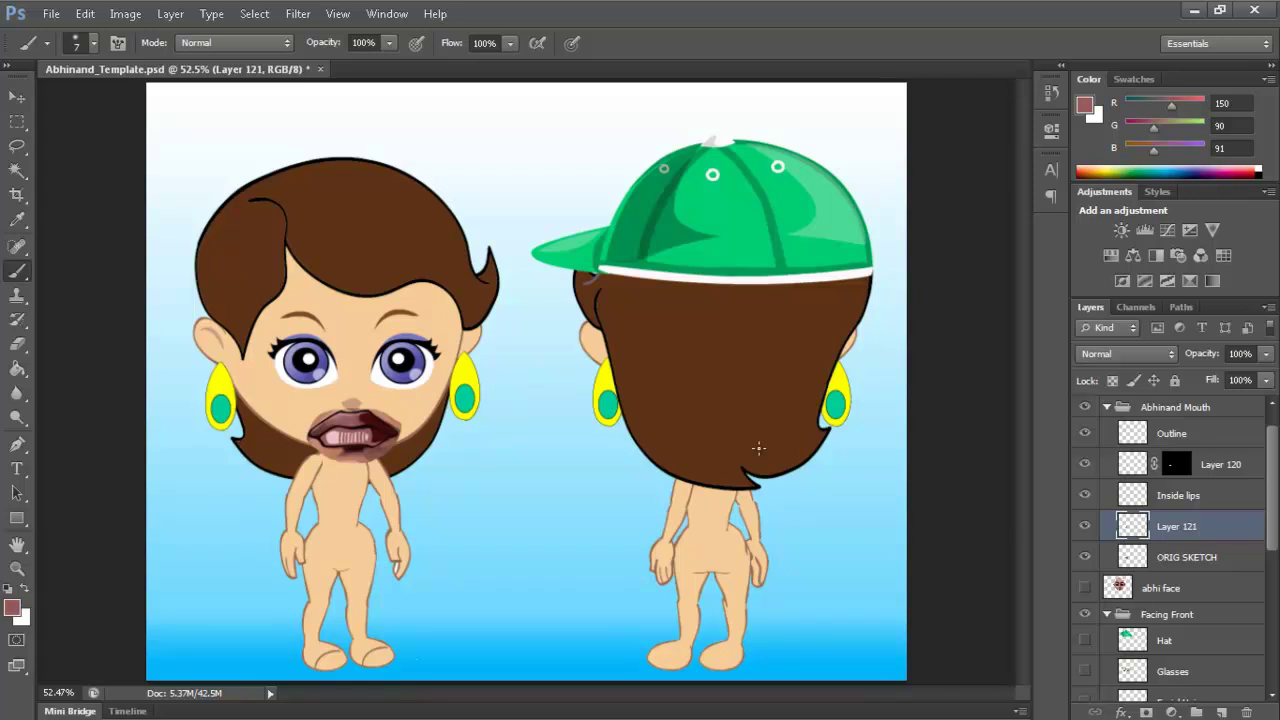
left_click(17, 568)
left_click_drag(300, 457, 443, 391)
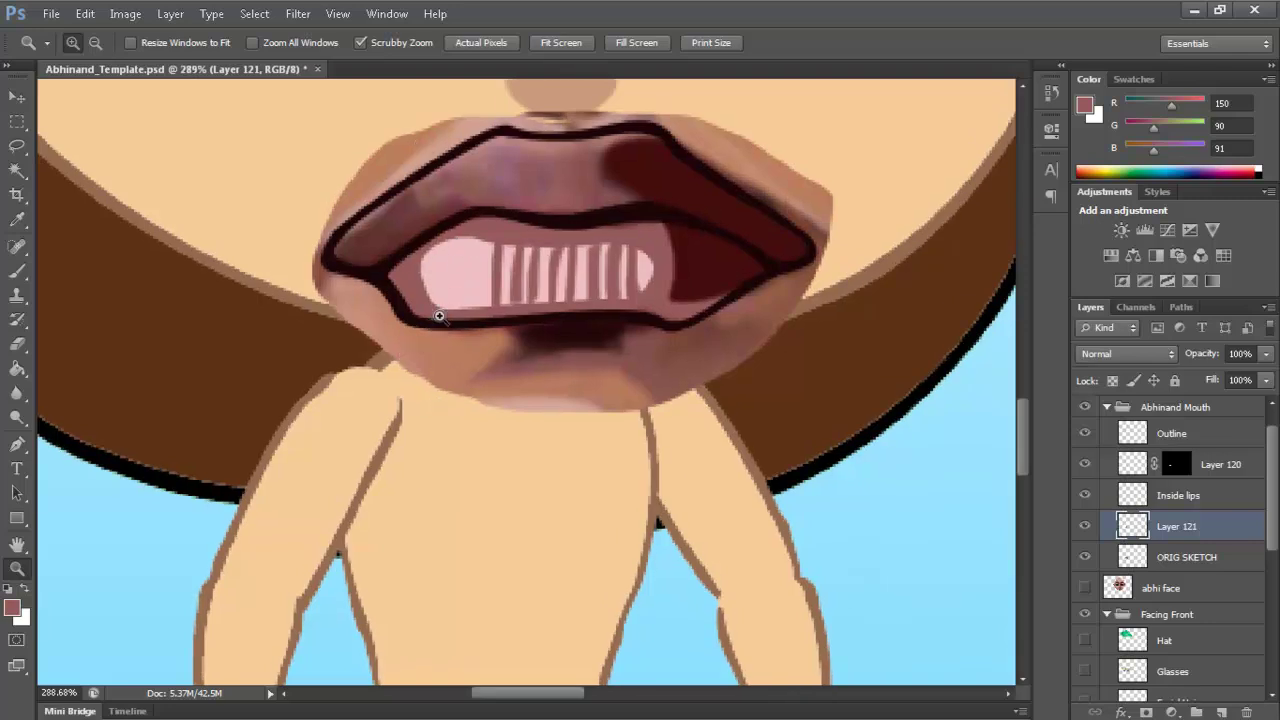
key("b")
left_click(507, 231, "alt")
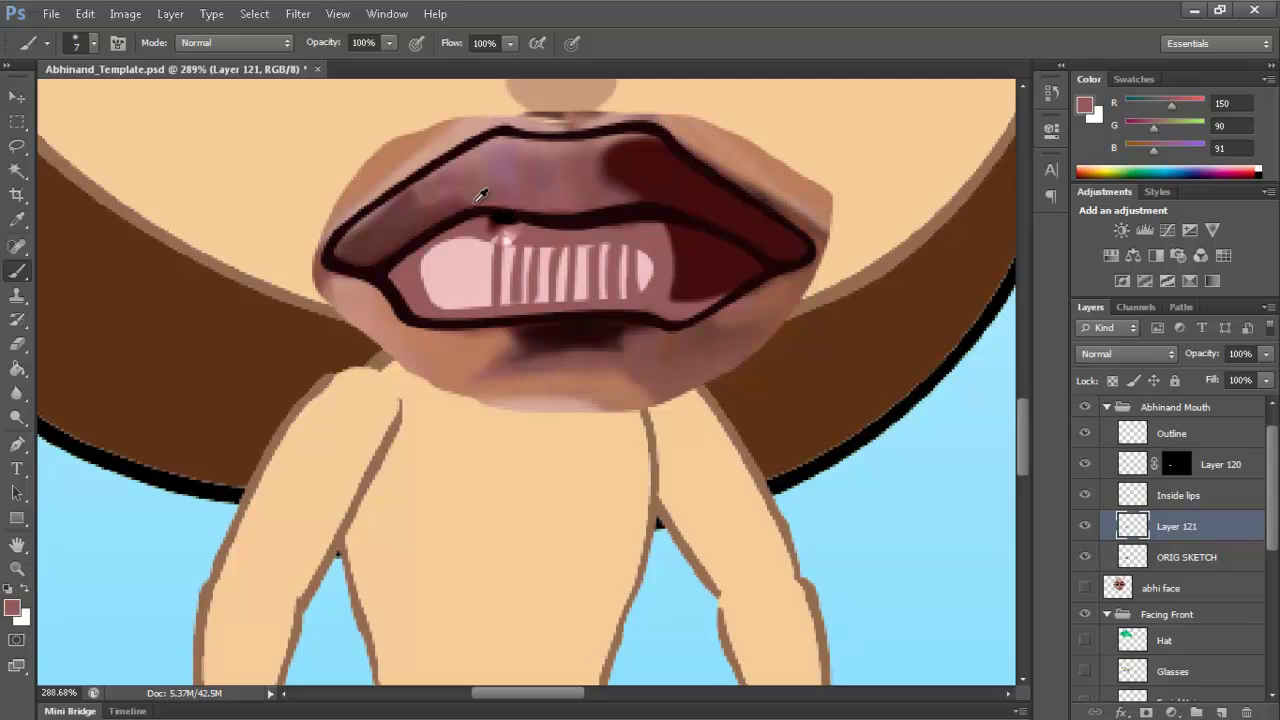
left_click(358, 248, "alt")
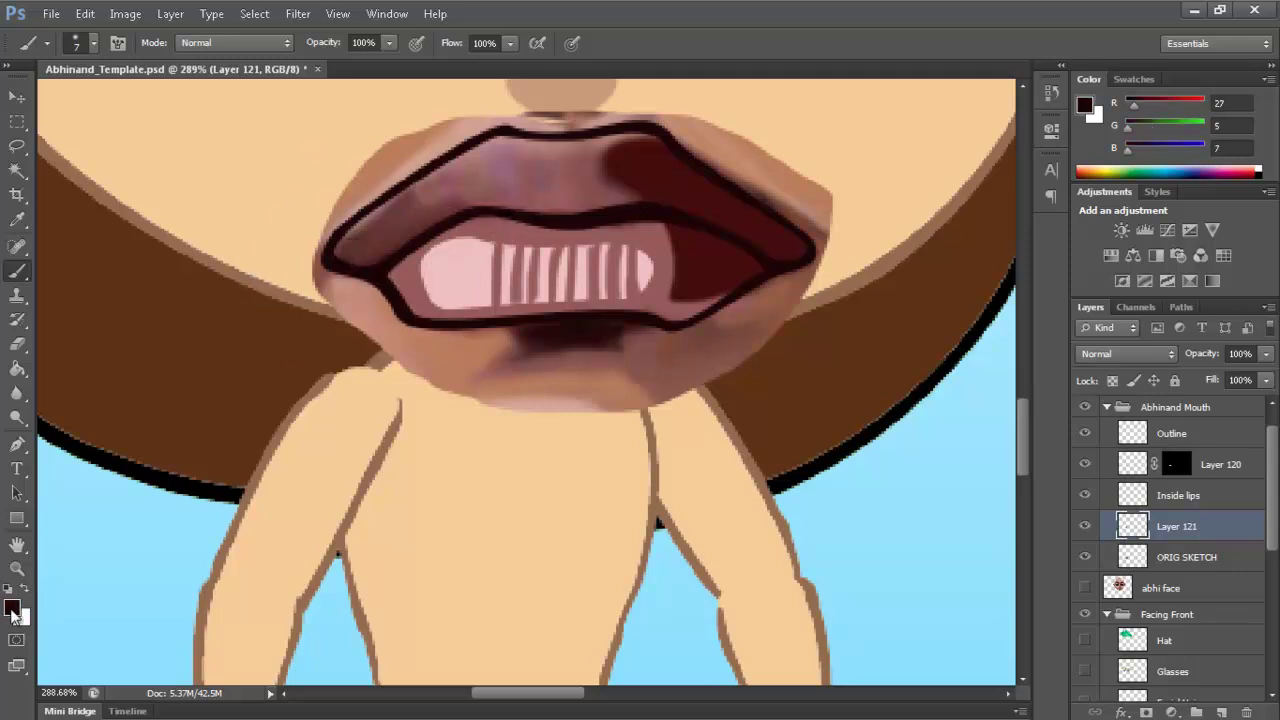
left_click(10, 607)
left_click(953, 461)
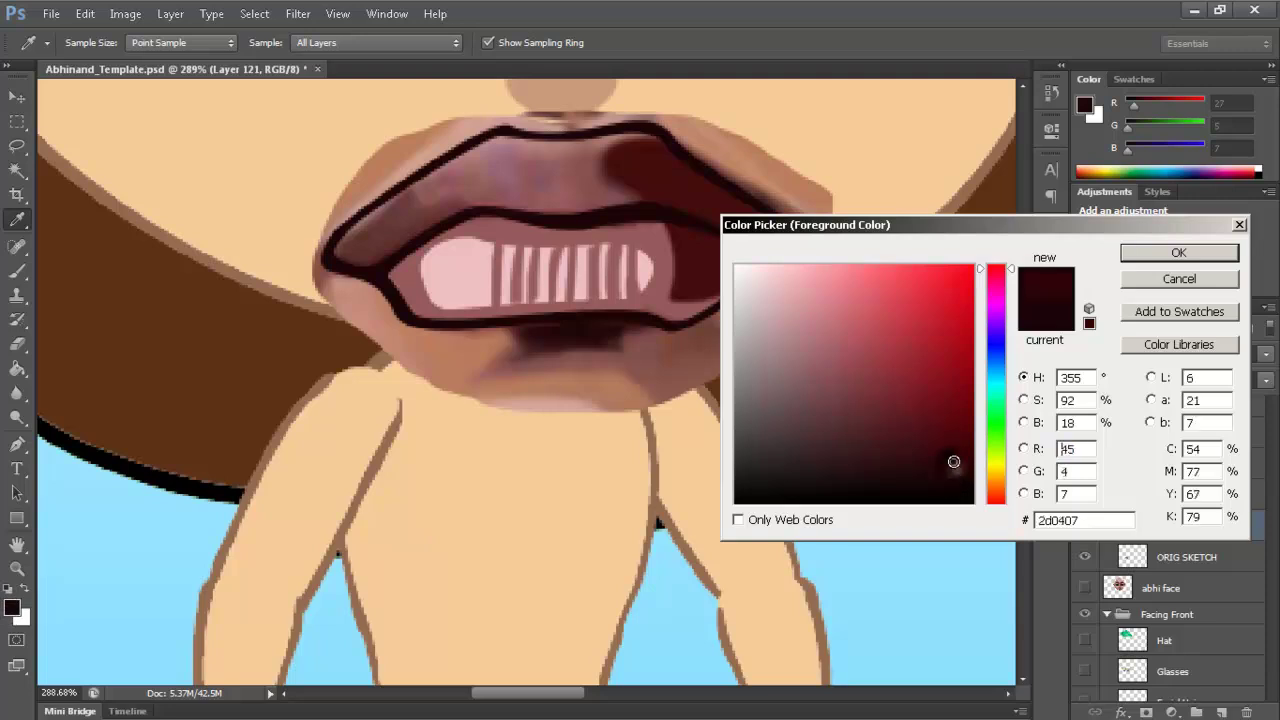
left_click(964, 459)
left_click(1150, 252)
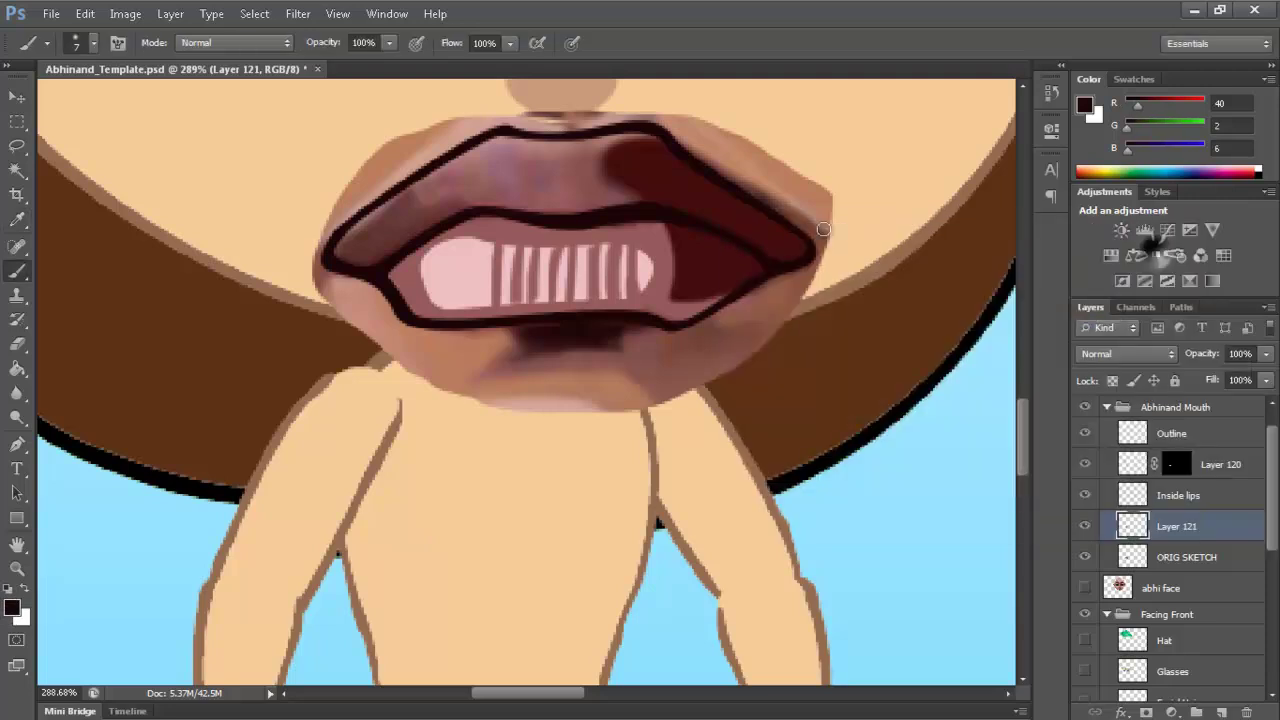
mouse_move(671, 222)
left_mouse_down()
mouse_move(688, 253)
mouse_move(676, 229)
mouse_move(676, 293)
mouse_move(752, 270)
mouse_move(717, 273)
left_mouse_up()
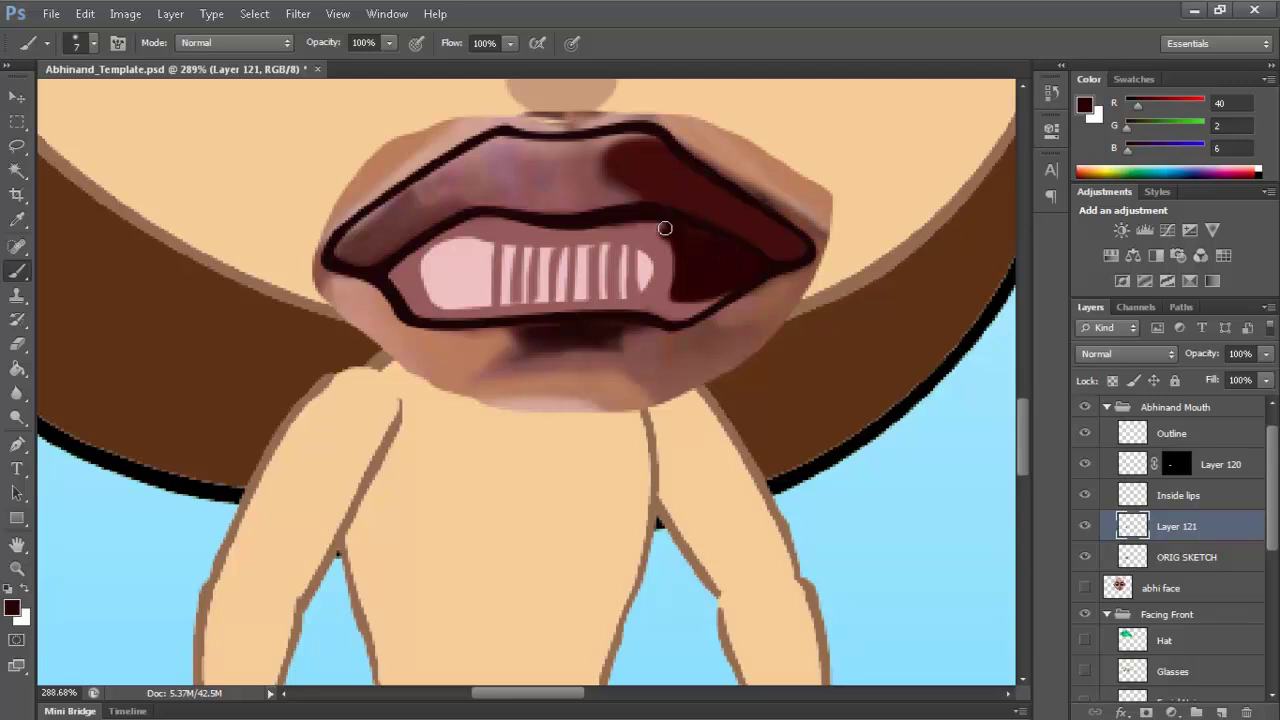
mouse_move(369, 224)
left_mouse_down()
mouse_move(350, 238)
mouse_move(467, 216)
mouse_move(400, 237)
mouse_move(481, 204)
mouse_move(637, 197)
mouse_move(623, 197)
mouse_move(774, 249)
mouse_move(597, 194)
mouse_move(415, 215)
left_mouse_up()
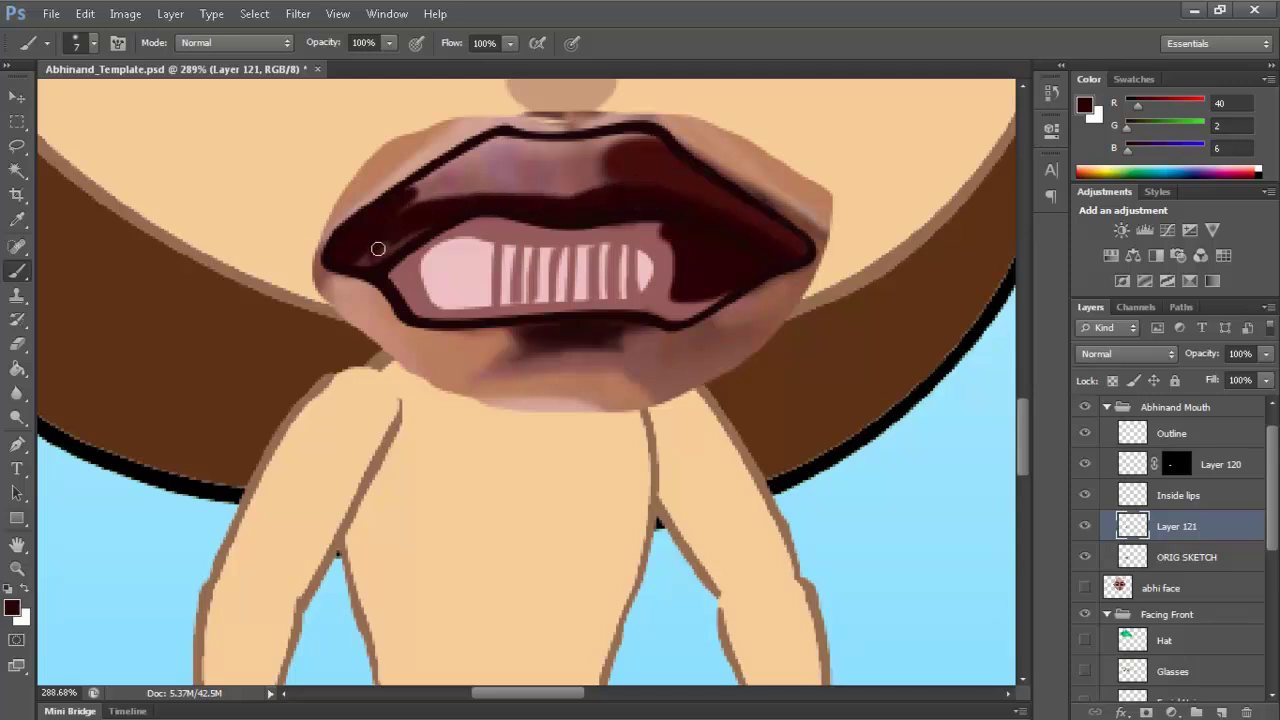
Paint the upper lip's top edge with the sampled light pink highlight and its middle with the sampled mid pink
left_click(460, 252, "alt")
mouse_move(517, 160)
left_mouse_down()
mouse_move(447, 163)
mouse_move(461, 153)
mouse_move(441, 171)
mouse_move(512, 147)
mouse_move(483, 148)
mouse_move(665, 158)
left_mouse_up()
left_click(632, 220, "alt")
mouse_move(476, 172)
left_mouse_down()
mouse_move(414, 186)
mouse_move(568, 159)
mouse_move(465, 166)
mouse_move(605, 156)
mouse_move(545, 158)
mouse_move(649, 159)
mouse_move(729, 194)
mouse_move(609, 166)
mouse_move(567, 181)
left_mouse_up()
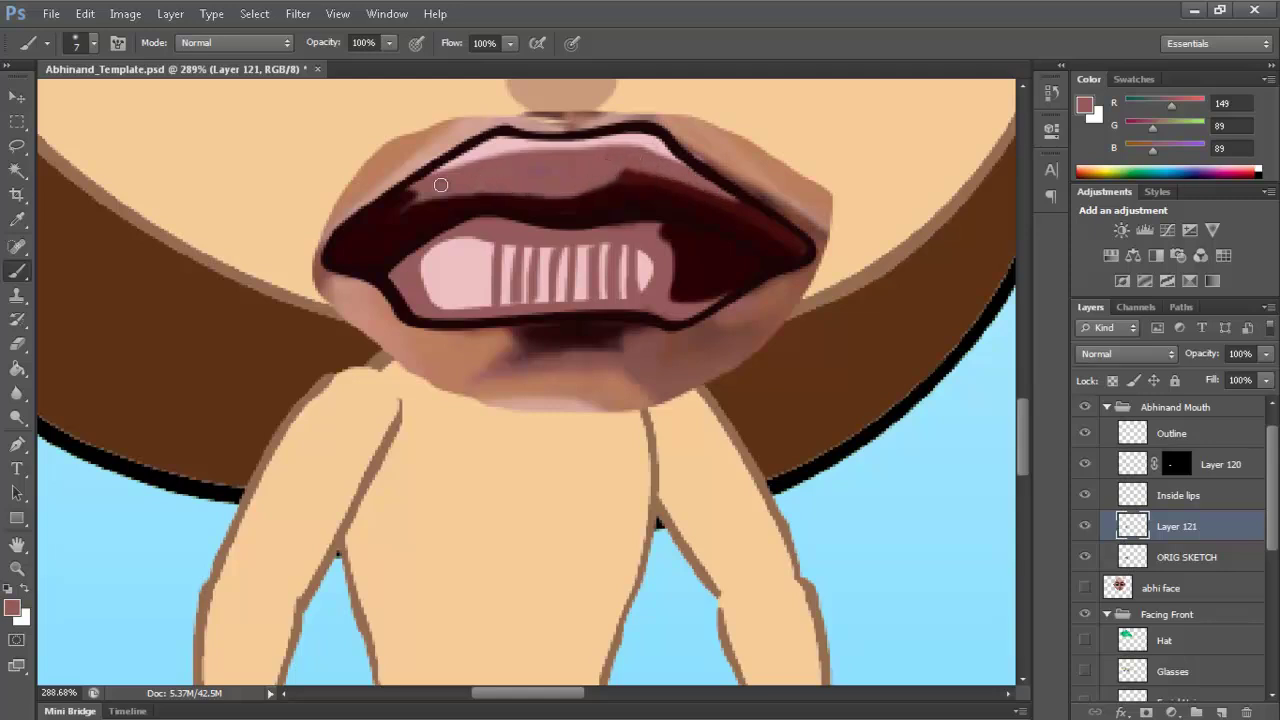
left_click_drag(403, 196, 441, 187)
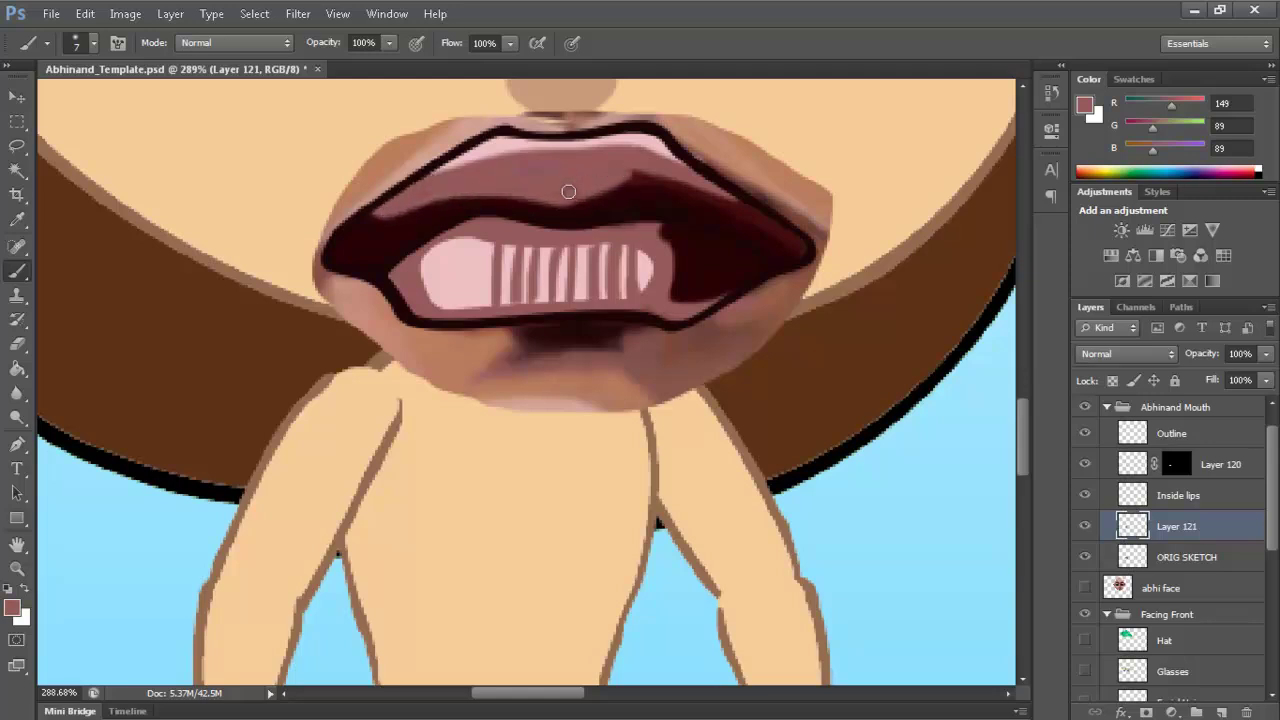
key("ctrl+alt+z")
key("ctrl+shift+z")
Hide the ORIG SKETCH layer to show the painted lips directly on the face
key("ctrl+0")
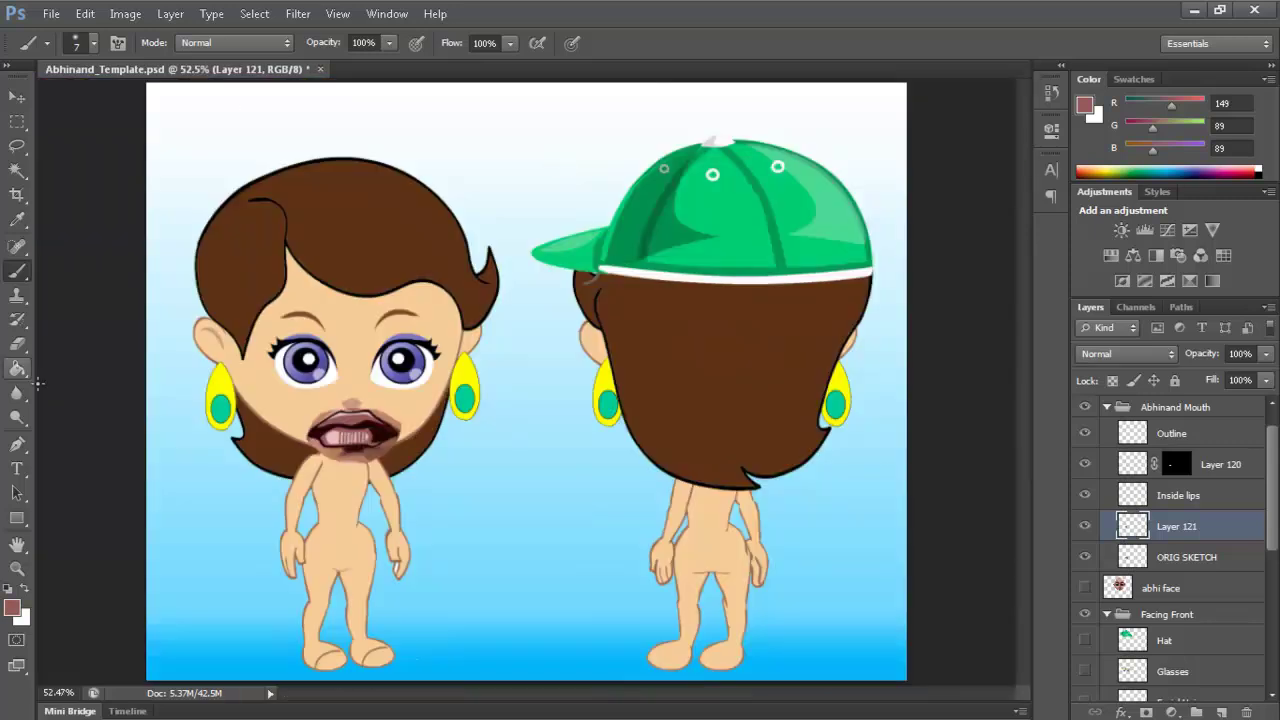
left_click(18, 568)
left_click_drag(320, 468, 432, 439)
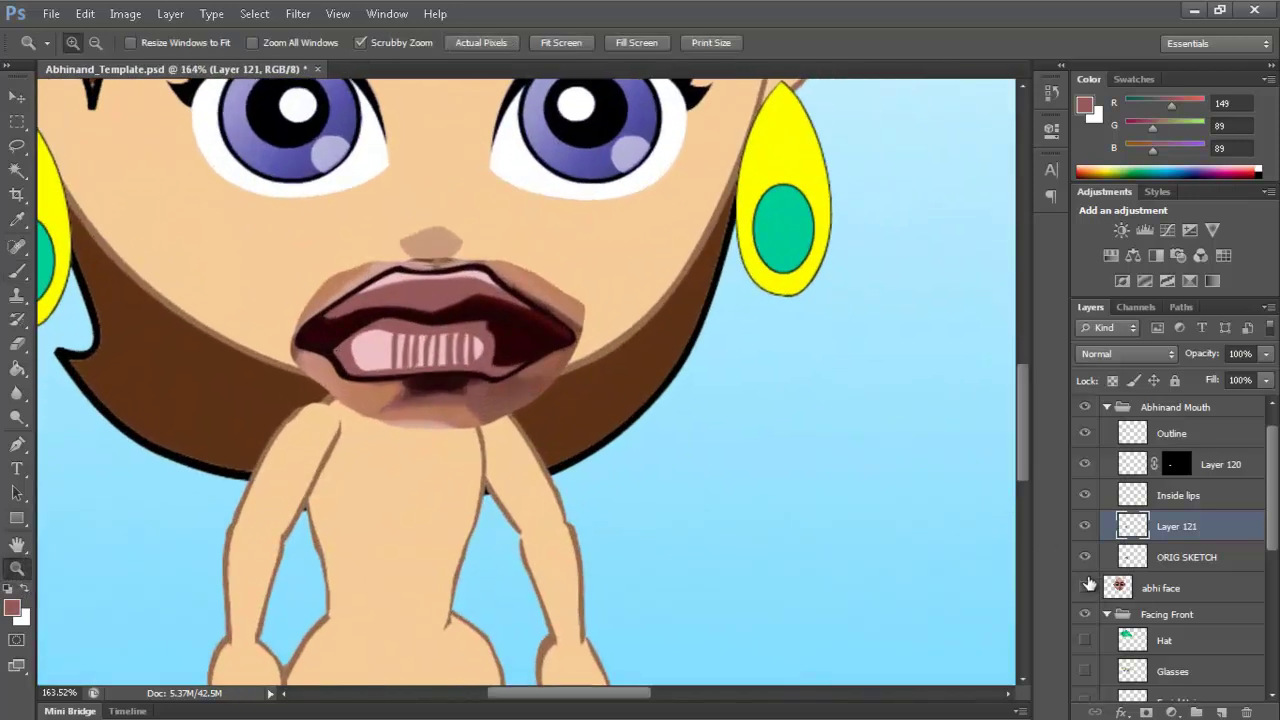
left_click(1084, 557)
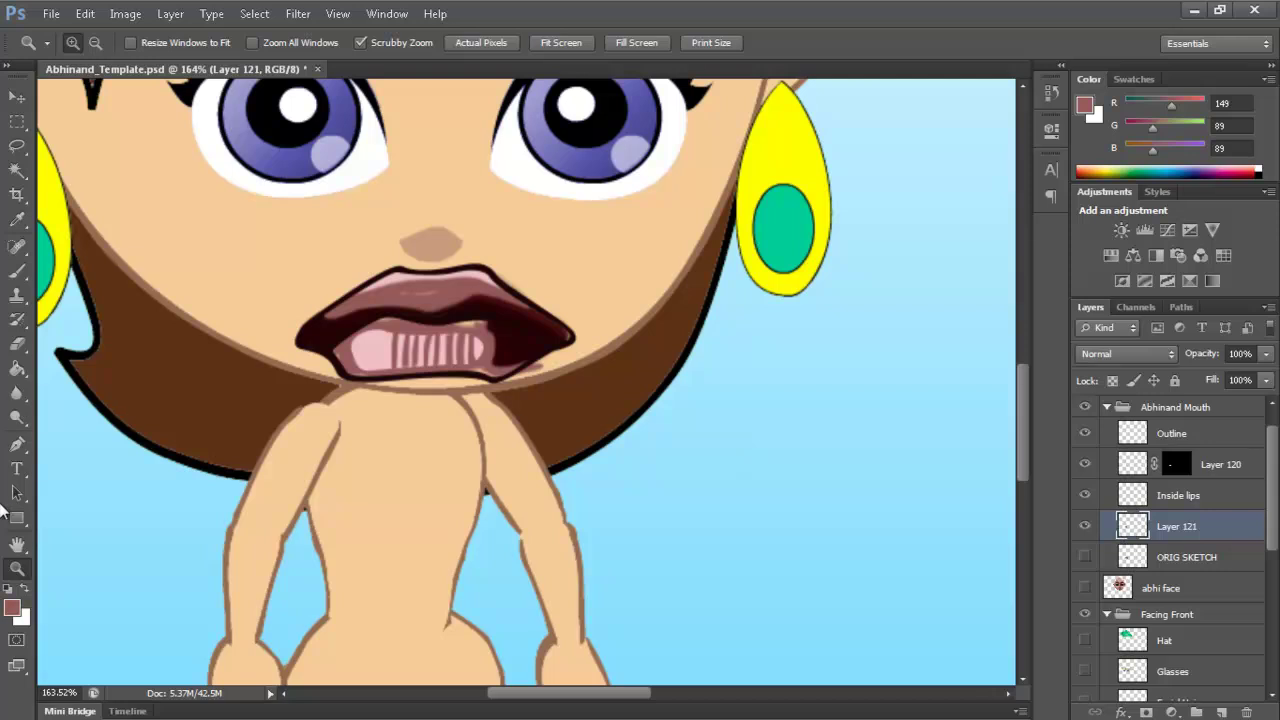
Fill the skin-coloured gaps around the lower lip's edges with the sampled mid pink
left_click_drag(335, 395, 386, 394)
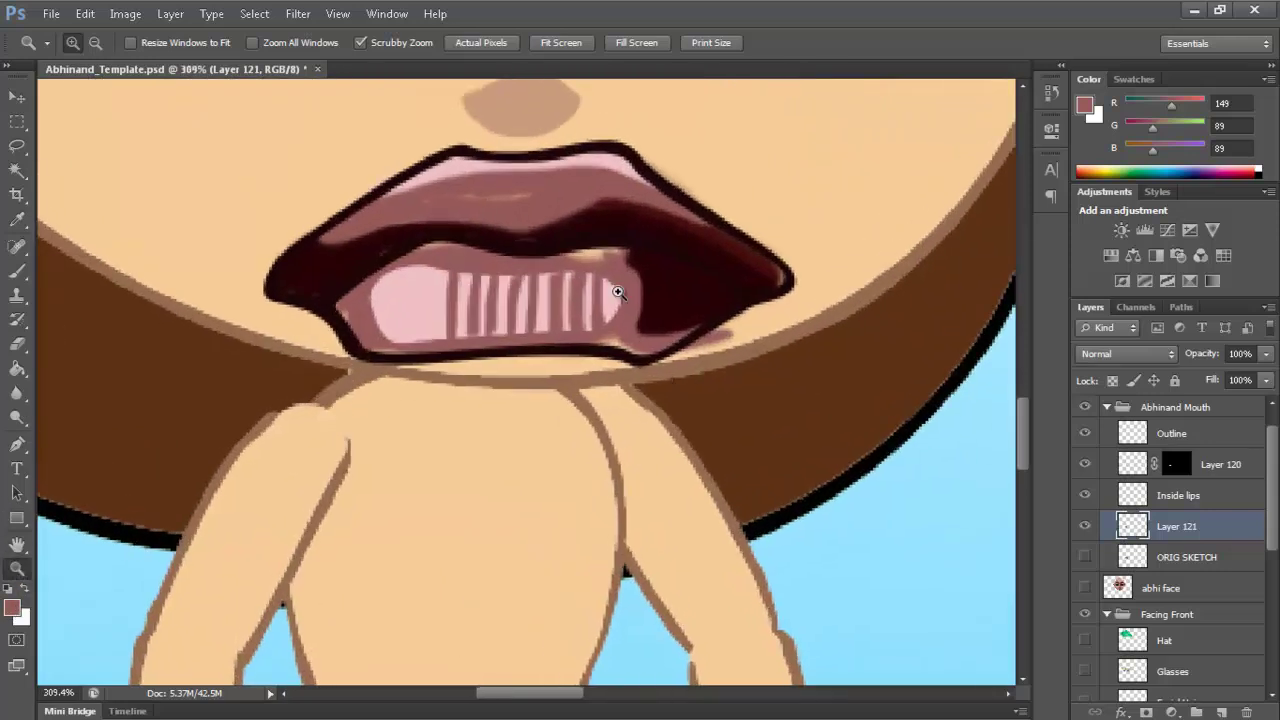
key("b")
left_click(436, 250, "alt")
mouse_move(343, 337)
left_mouse_down()
mouse_move(345, 307)
mouse_move(368, 346)
mouse_move(341, 317)
mouse_move(393, 343)
mouse_move(361, 339)
mouse_move(473, 352)
mouse_move(372, 343)
mouse_move(629, 348)
left_mouse_up()
mouse_move(420, 348)
left_mouse_down()
mouse_move(614, 344)
mouse_move(693, 325)
mouse_move(634, 334)
mouse_move(660, 330)
left_mouse_up()
mouse_move(580, 263)
left_mouse_down()
mouse_move(683, 265)
mouse_move(623, 251)
mouse_move(696, 270)
mouse_move(448, 247)
left_mouse_up()
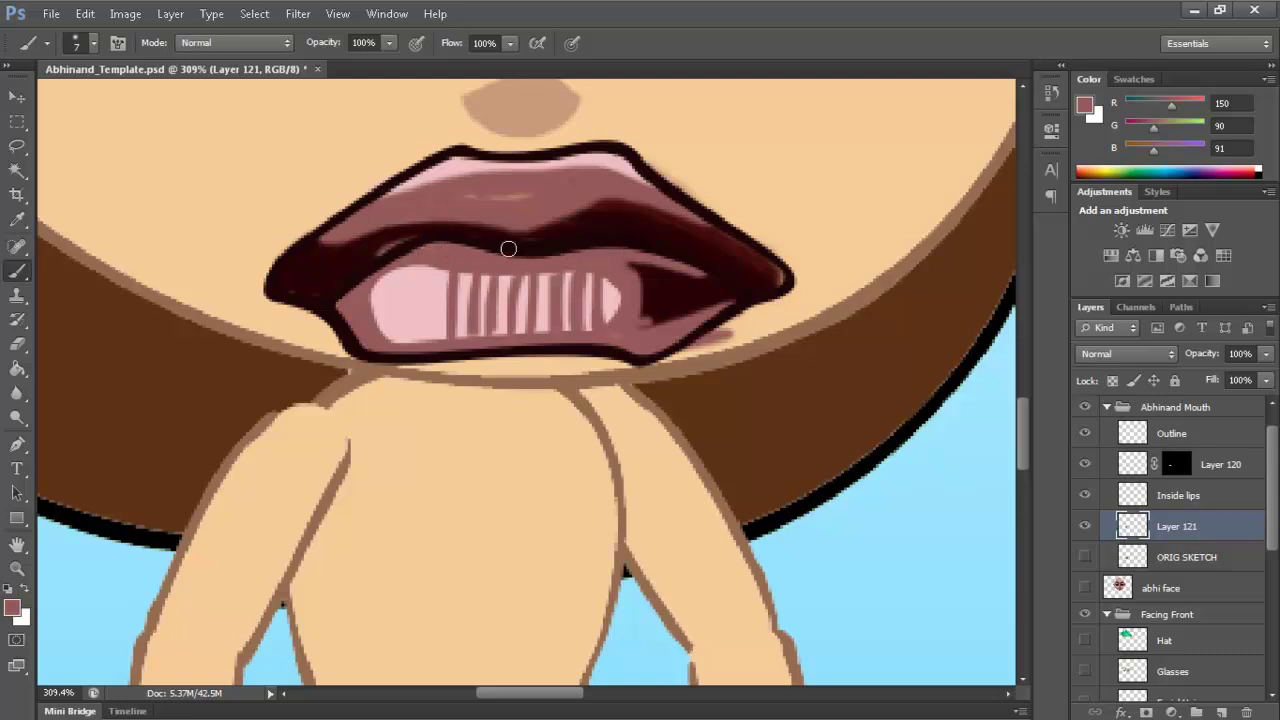
Refine the shadows at the lips' shaded corner and along the upper lip's underside with dark reds sampled from the lips
left_click(691, 300, "alt")
mouse_move(717, 289)
left_mouse_down()
mouse_move(671, 344)
mouse_move(649, 289)
mouse_move(630, 318)
mouse_move(624, 271)
mouse_move(651, 295)
mouse_move(624, 346)
mouse_move(648, 267)
mouse_move(654, 302)
mouse_move(635, 283)
mouse_move(654, 274)
mouse_move(649, 312)
mouse_move(664, 293)
mouse_move(641, 333)
mouse_move(650, 267)
mouse_move(642, 342)
mouse_move(653, 282)
mouse_move(623, 341)
mouse_move(621, 275)
mouse_move(559, 257)
mouse_move(600, 270)
mouse_move(606, 257)
mouse_move(719, 263)
mouse_move(708, 306)
mouse_move(709, 234)
mouse_move(779, 279)
left_mouse_up()
left_click(634, 310, "alt")
left_click(716, 303, "alt")
left_click(775, 287, "alt")
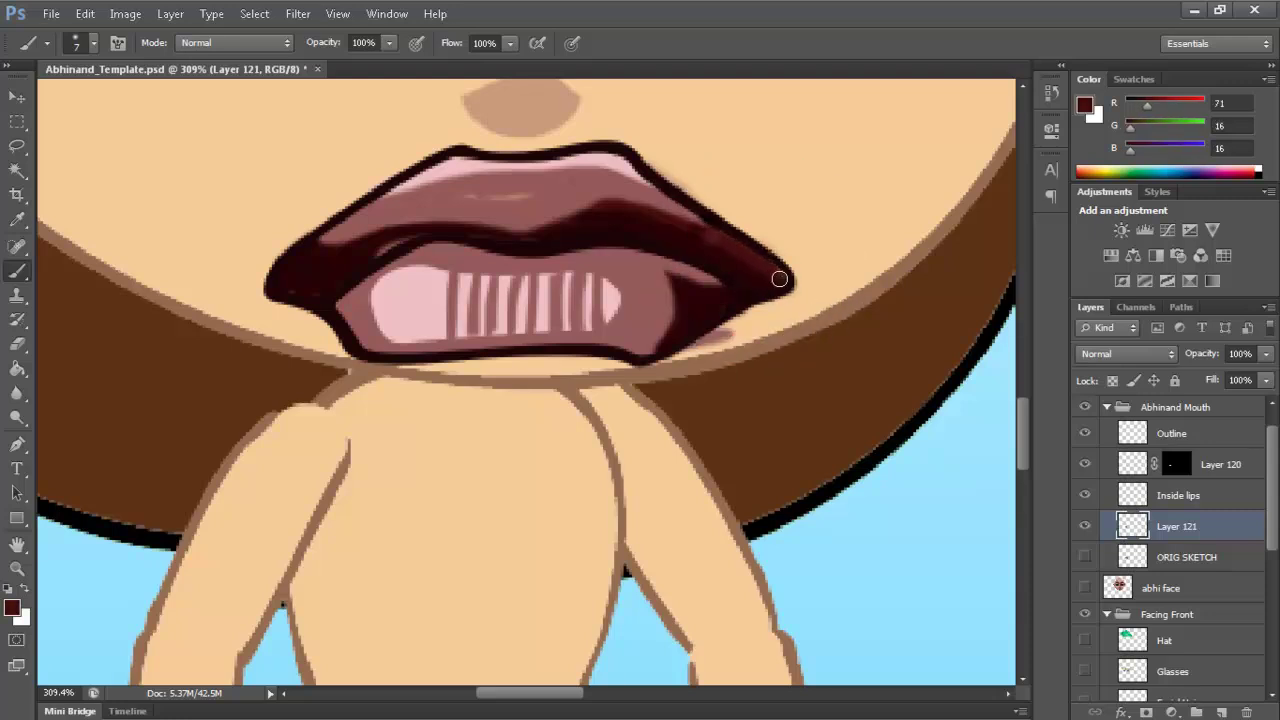
left_click(355, 258, "alt")
mouse_move(289, 277)
left_mouse_down()
mouse_move(430, 237)
mouse_move(350, 261)
mouse_move(285, 257)
mouse_move(477, 243)
mouse_move(415, 226)
mouse_move(565, 237)
mouse_move(542, 240)
mouse_move(599, 216)
left_mouse_up()
Cover the remaining gaps in the upper lip with sampled mid pink and touch up its highlight with sampled light pink
left_click(518, 205, "alt")
left_click_drag(415, 205, 572, 202)
left_click(454, 165, "alt")
mouse_move(440, 170)
left_mouse_down()
mouse_move(369, 196)
mouse_move(437, 172)
mouse_move(371, 200)
mouse_move(453, 170)
mouse_move(420, 183)
mouse_move(598, 158)
mouse_move(657, 186)
mouse_move(555, 186)
left_mouse_up()
key("ctrl+0")
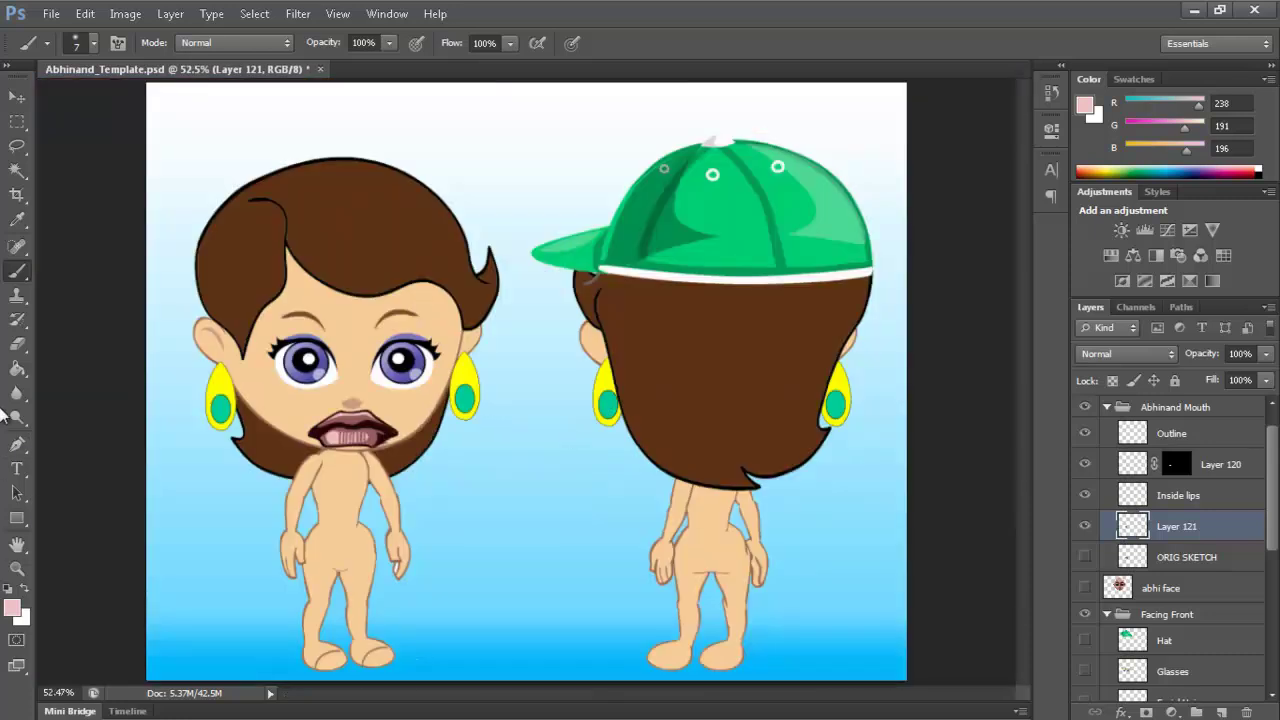
Erase the stray pink paint outside the lower lip's shaded corner with a size 15 eraser
left_click(17, 568)
left_click_drag(300, 474, 617, 430)
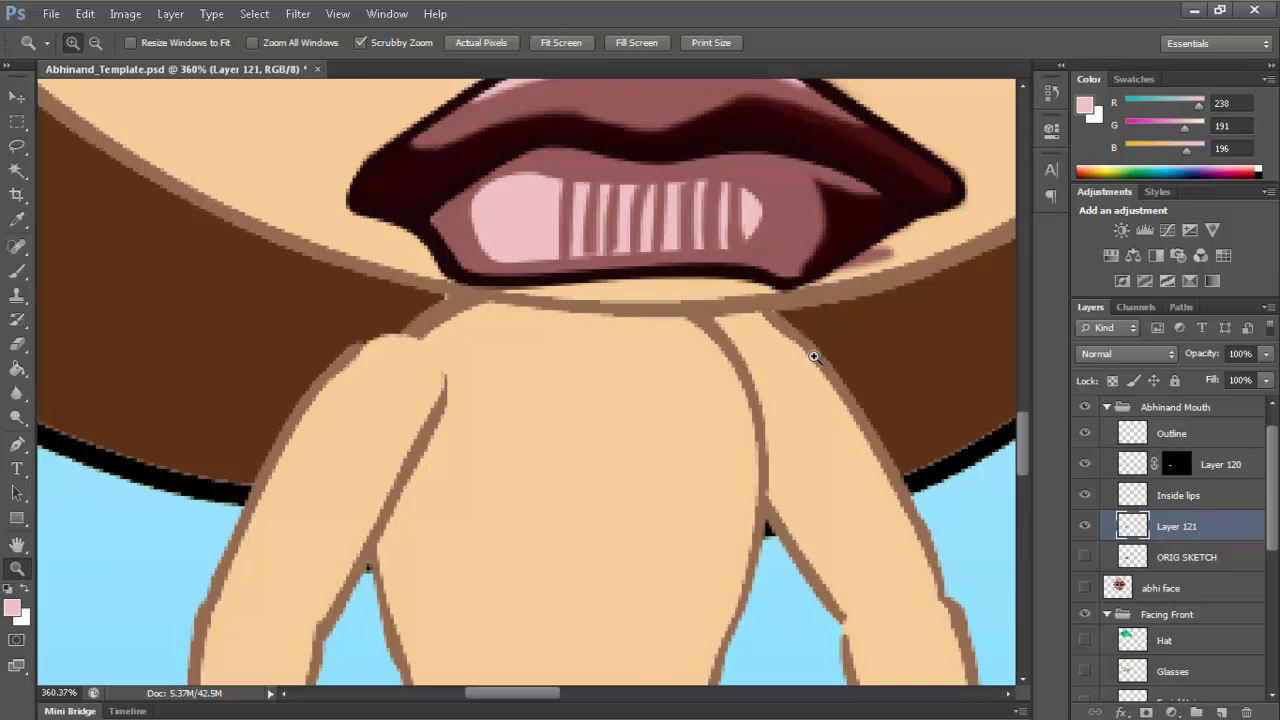
key("e")
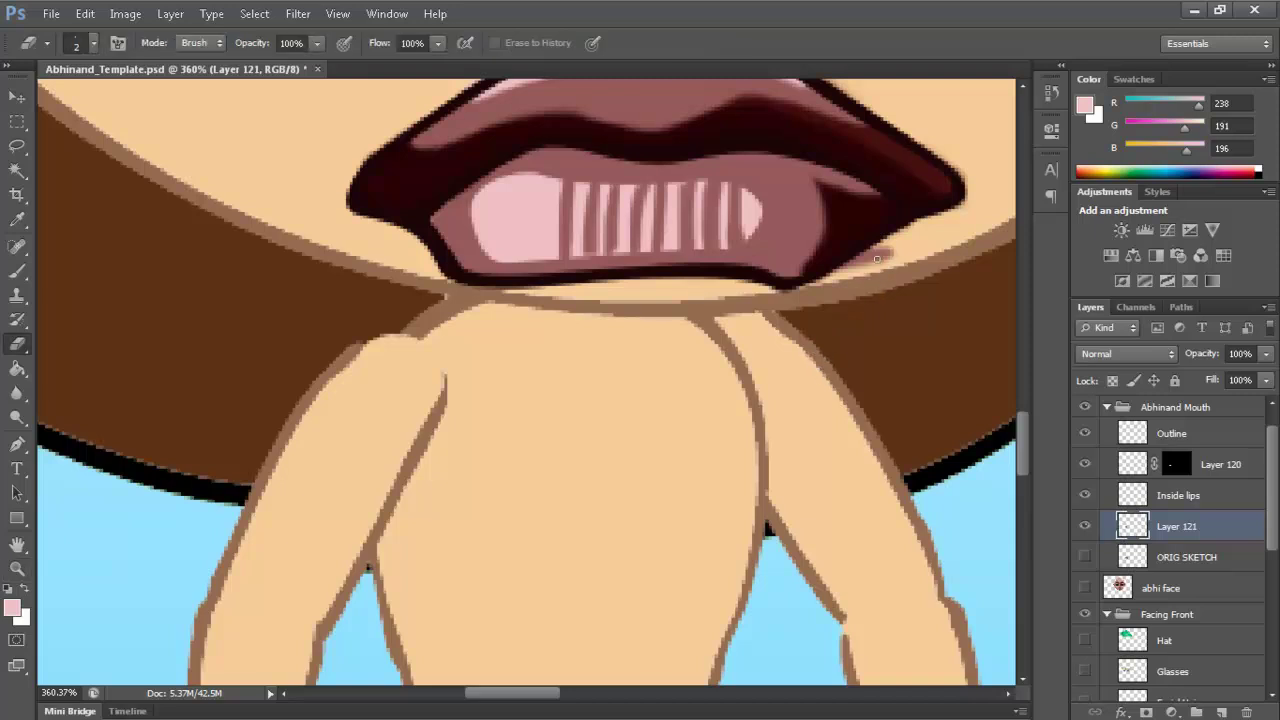
key("bracketright")
key("bracketright")
left_click_drag(886, 263, 831, 323)
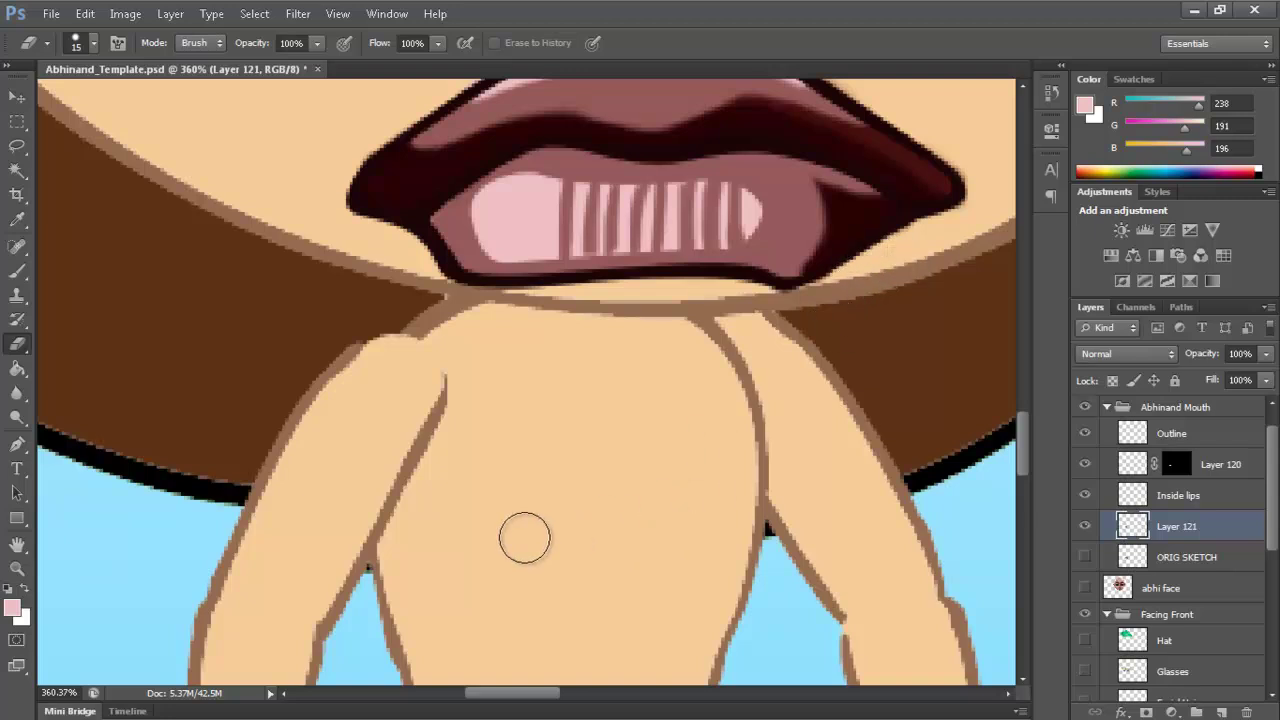
key("ctrl+z")
key("ctrl+z")
key("bracketleft")
key("bracketleft")
key("bracketleft")
key("bracketleft")
key("bracketleft")
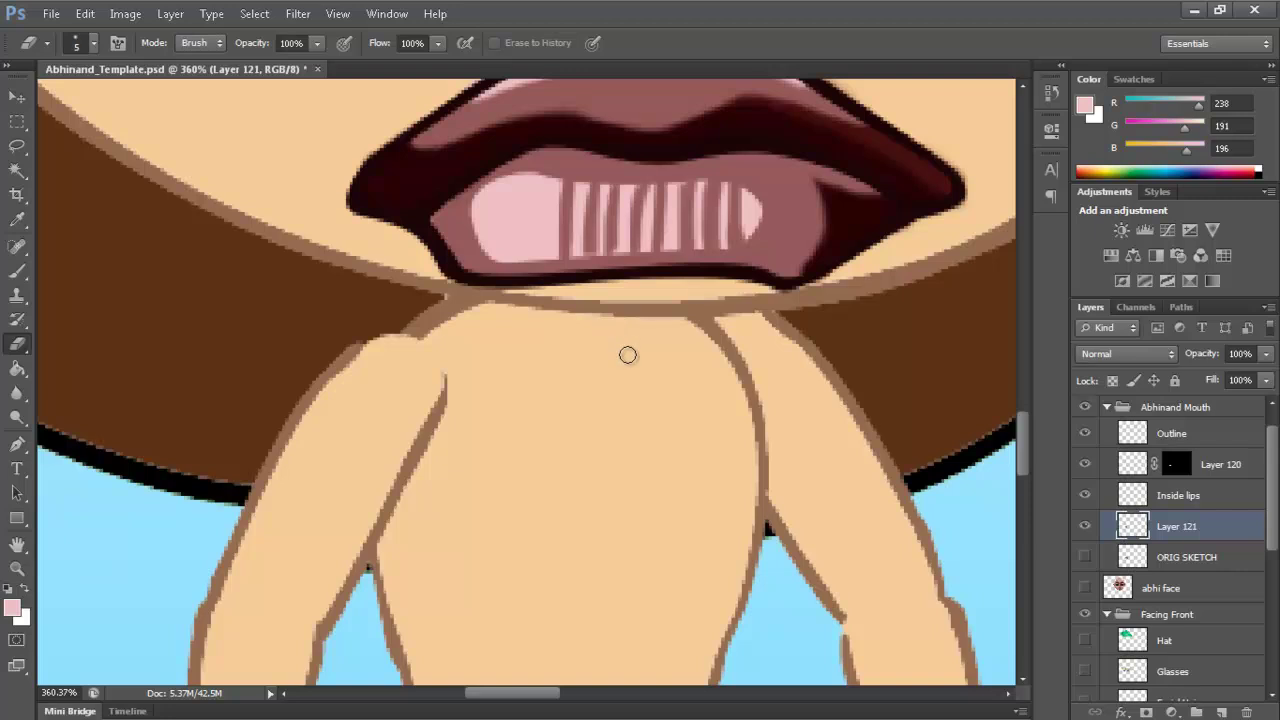
key("p")
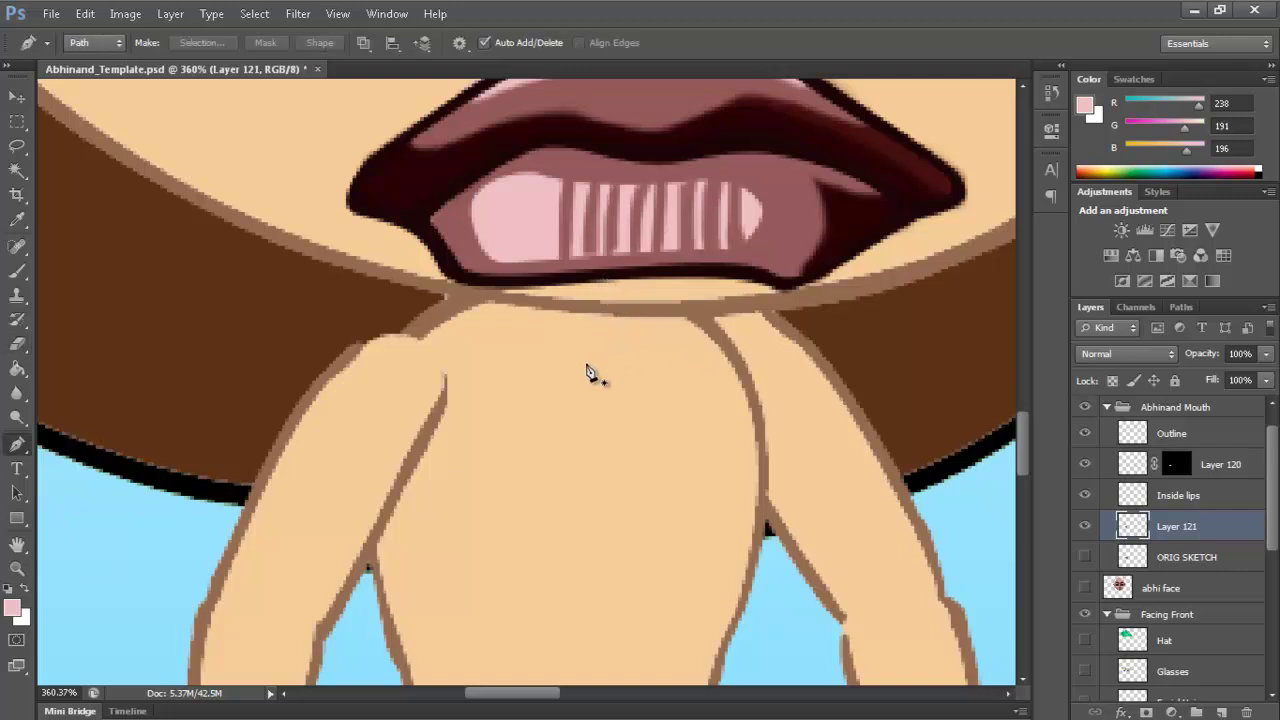
Set the brush colour to RGB 250, 240, 241 and add a new layer directly above the Inside lips layer
key("b")
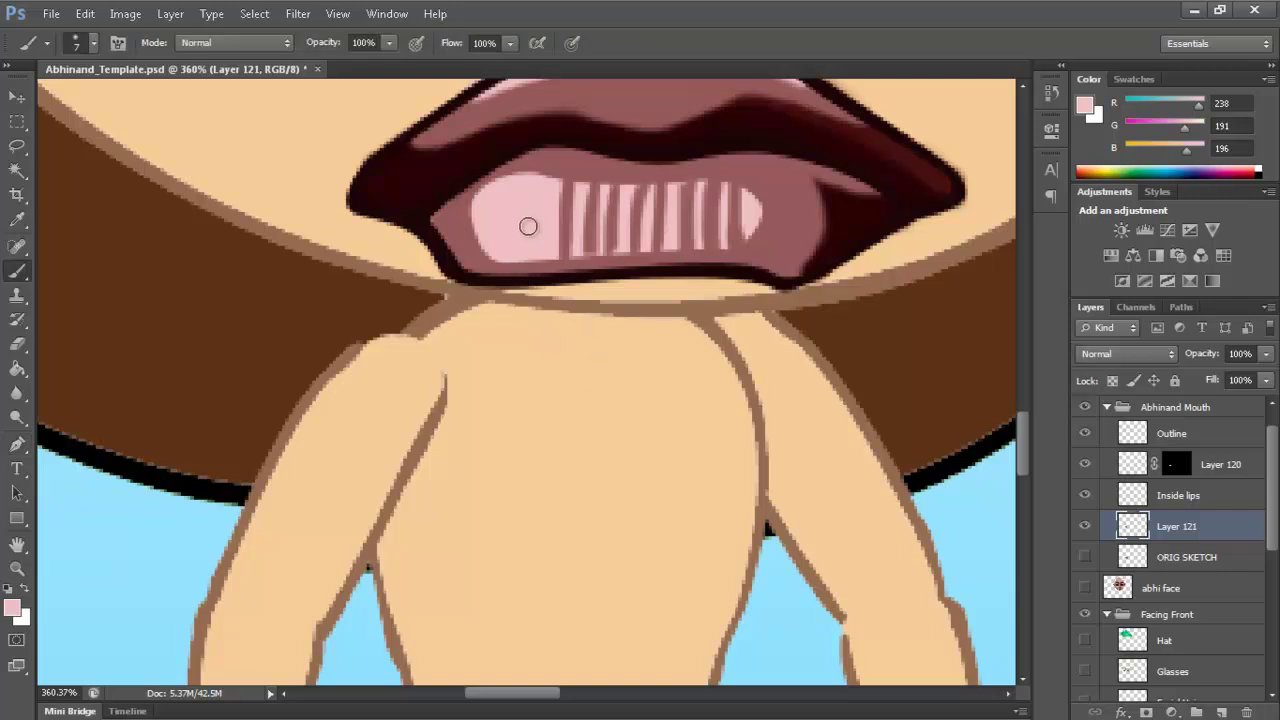
left_click(13, 607)
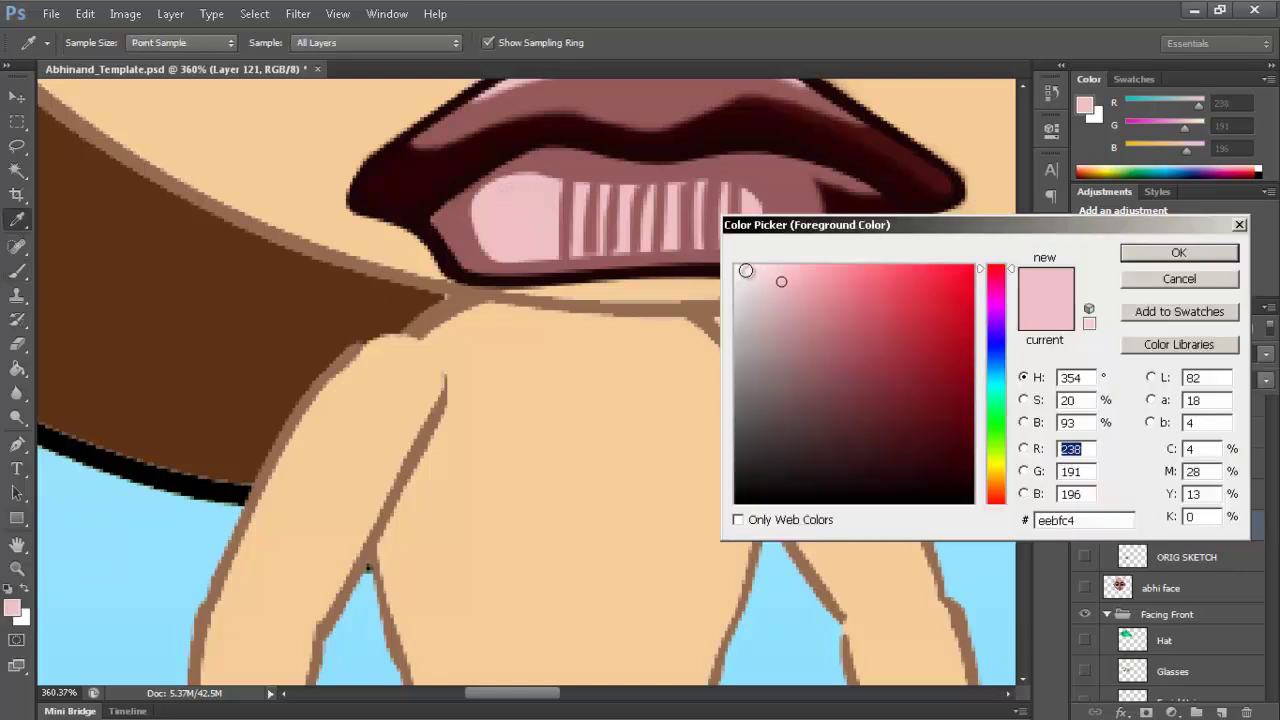
left_click(743, 269)
left_click(1179, 252)
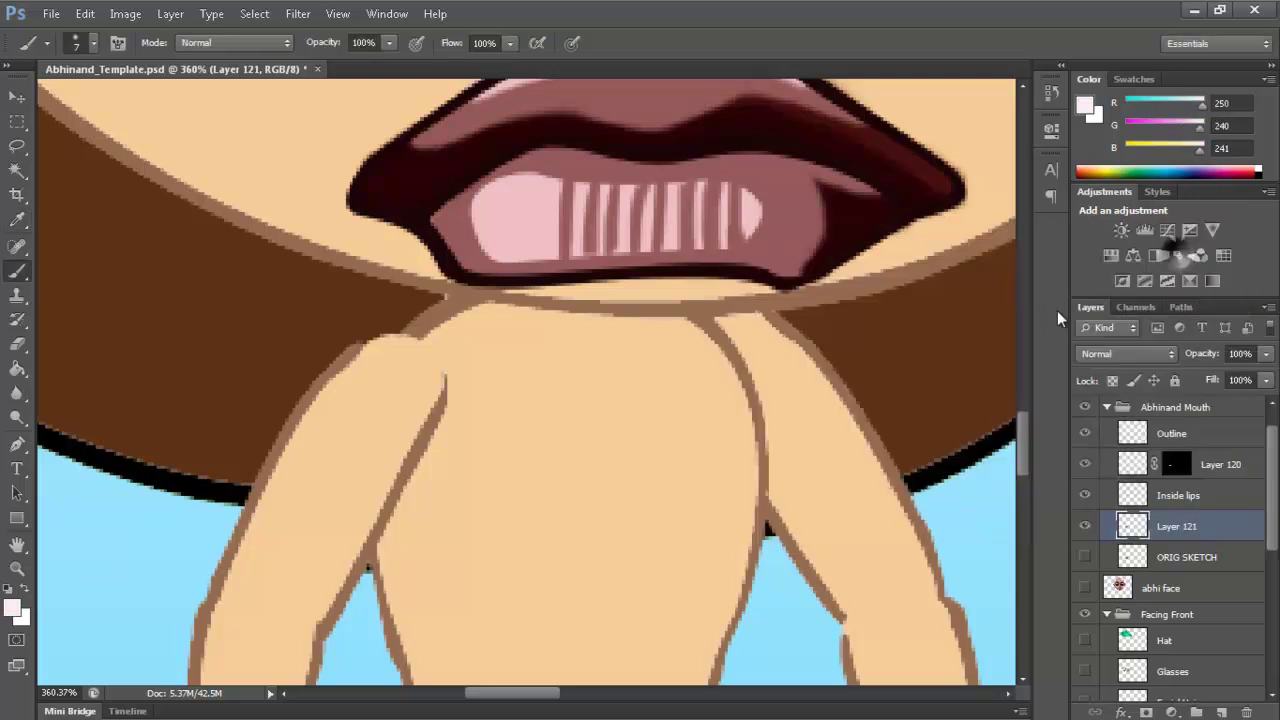
left_click_drag(1024, 436, 1024, 411)
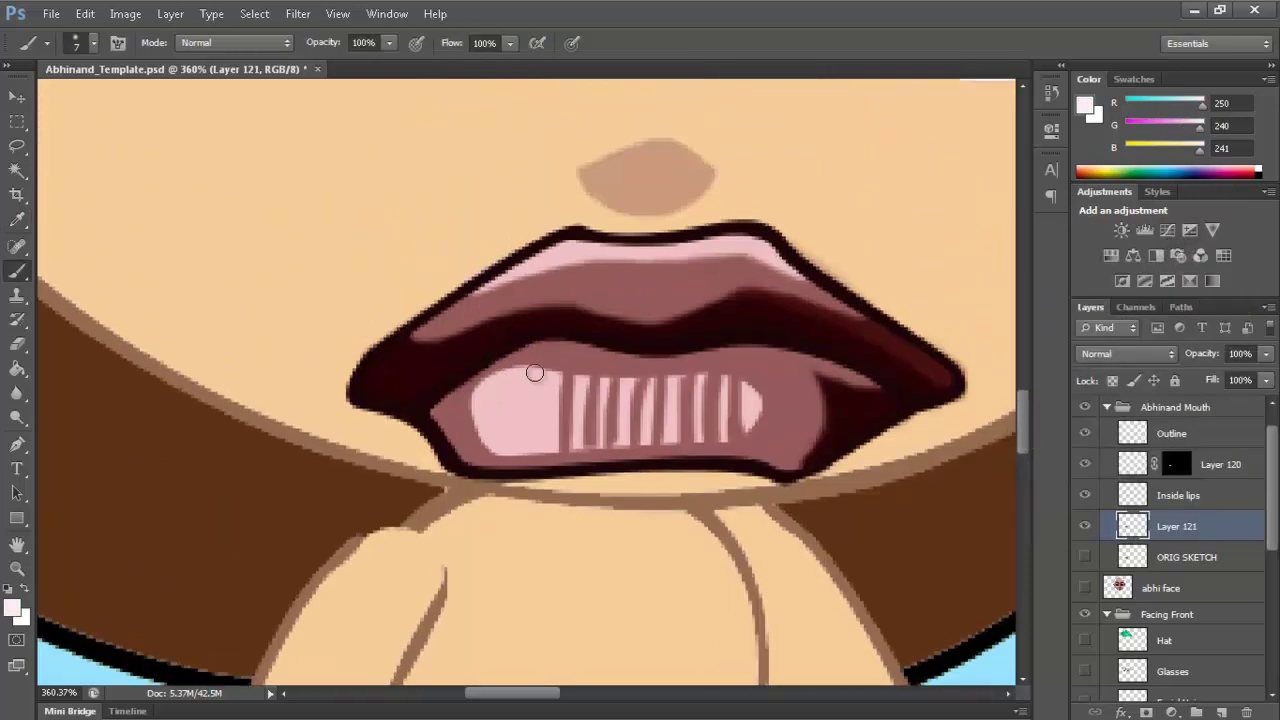
left_click(1190, 495)
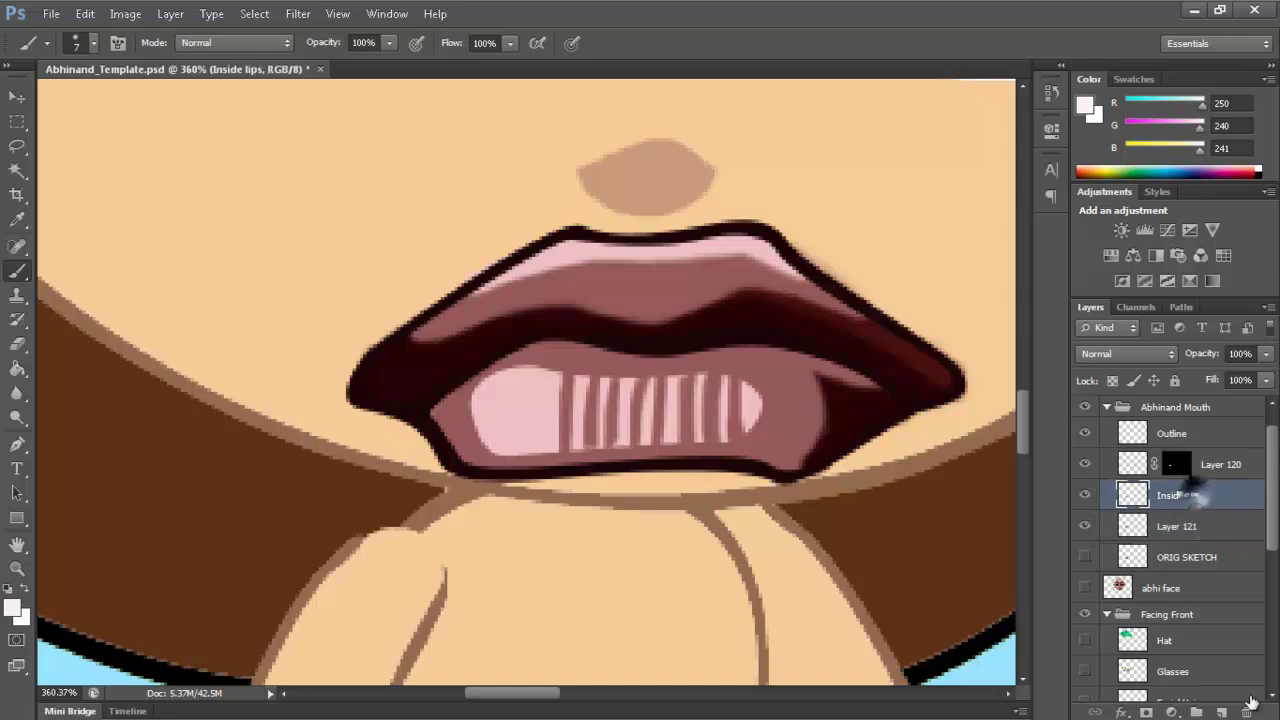
left_click(1221, 712)
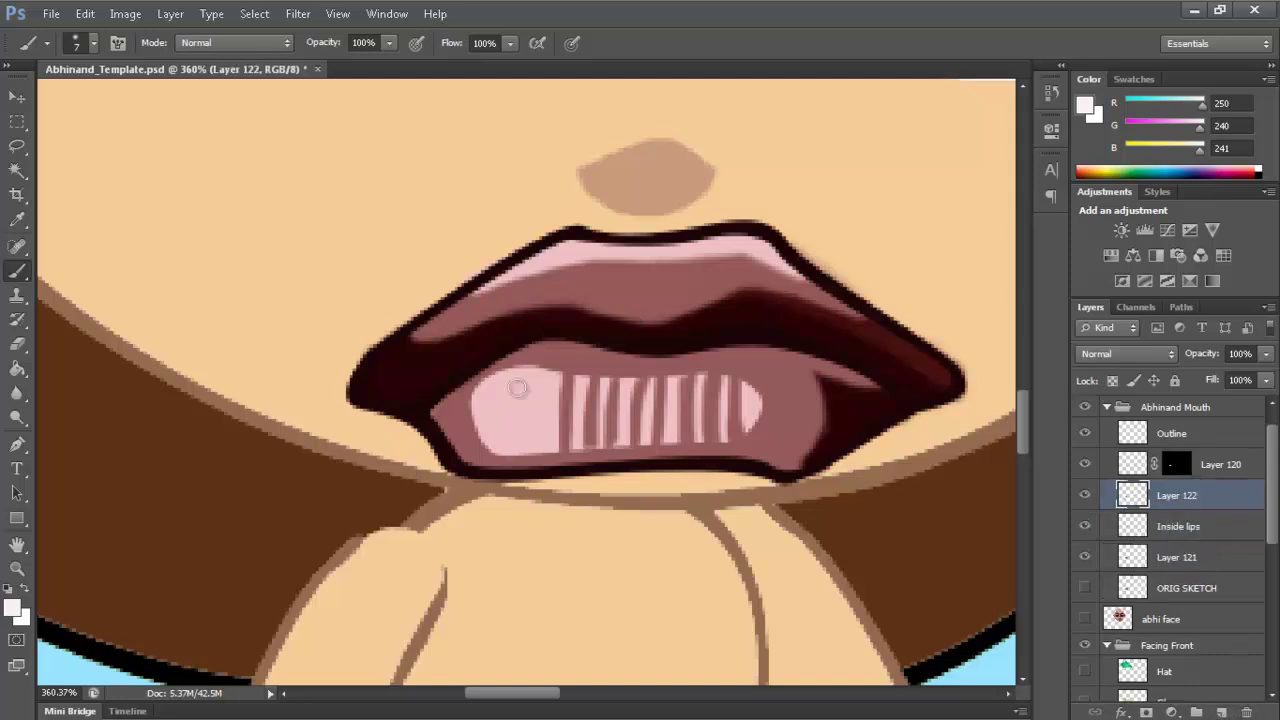
Paint near-white highlights across the tops of the lower lip's light patches and on both peaks of the upper lip
mouse_move(526, 371)
left_mouse_down()
mouse_move(503, 386)
mouse_move(531, 383)
mouse_move(523, 371)
mouse_move(580, 374)
mouse_move(632, 394)
mouse_move(609, 374)
mouse_move(669, 397)
left_mouse_up()
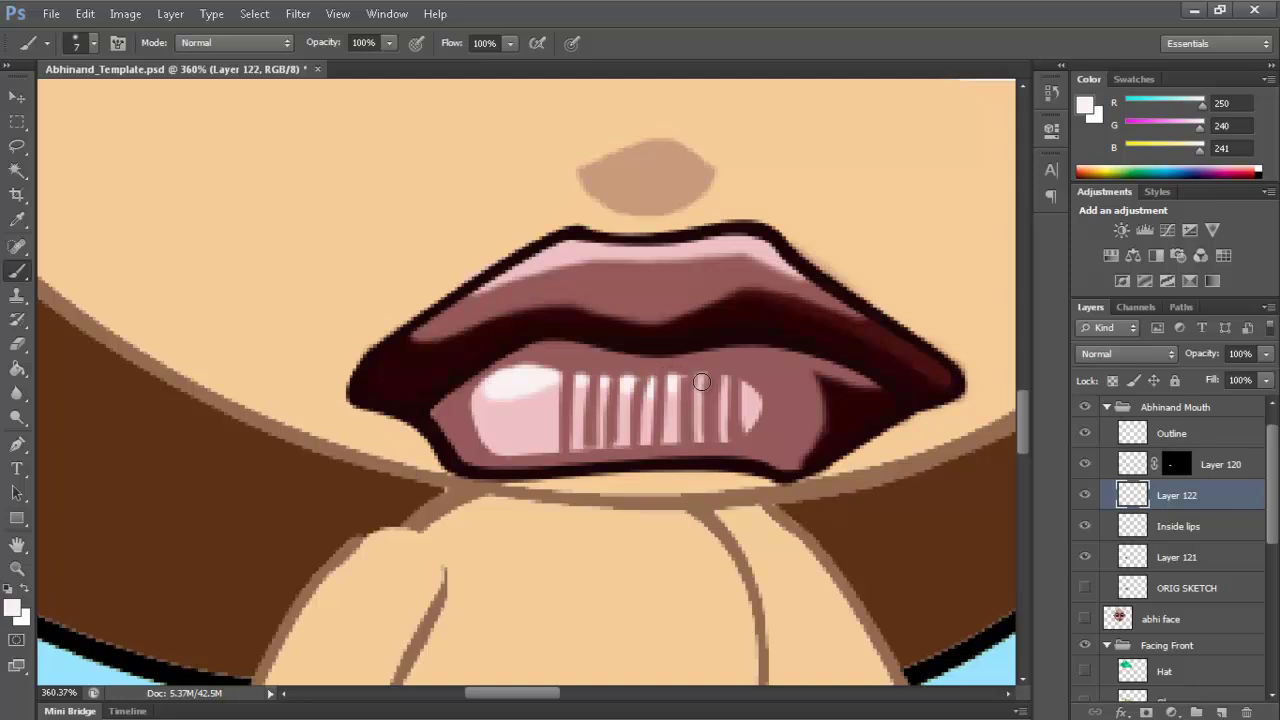
left_click_drag(700, 381, 753, 393)
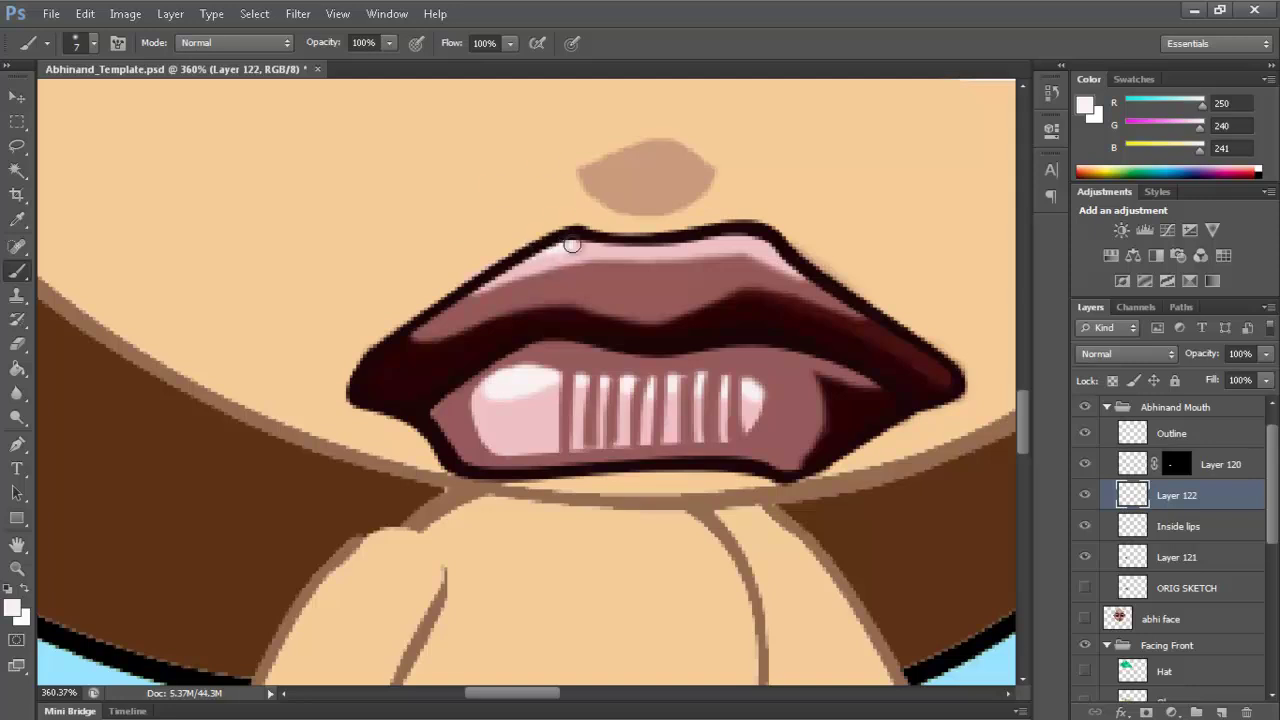
left_click_drag(717, 241, 766, 244)
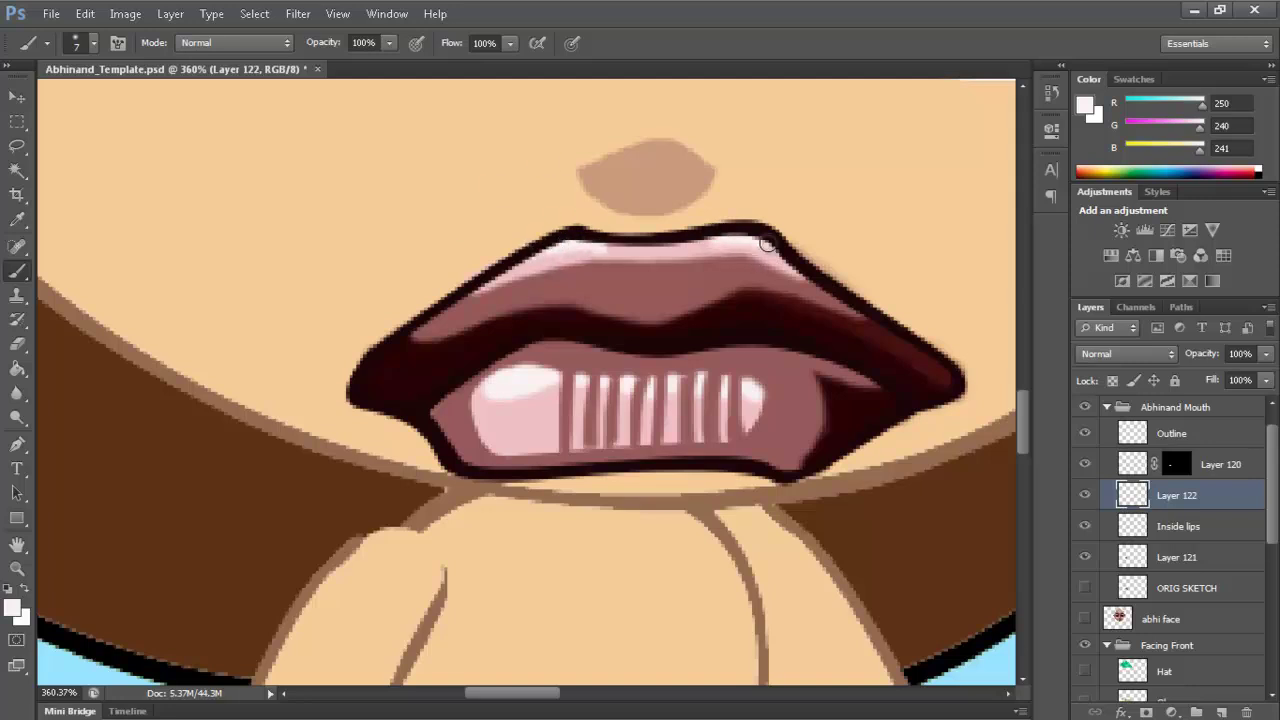
Set the brush colour to cd8c93 and shade the lower edge of the large highlight on the lower lip
key("i")
left_click(503, 420)
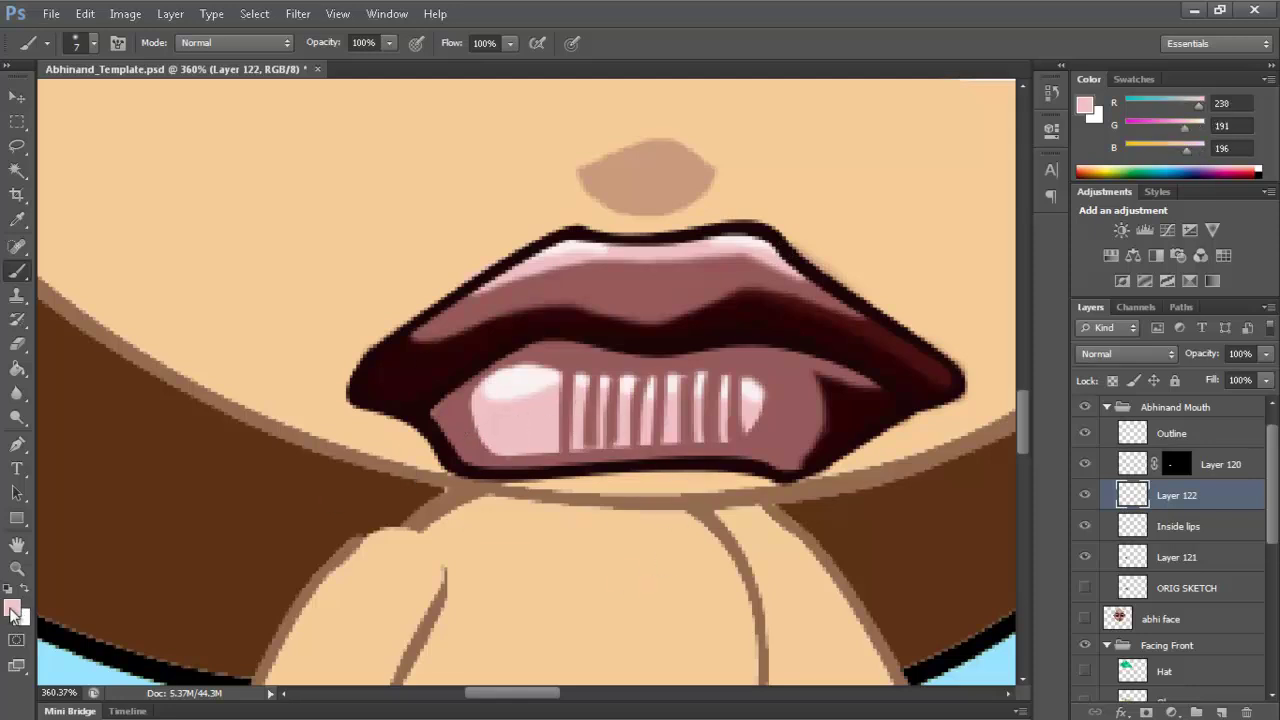
left_click(14, 607)
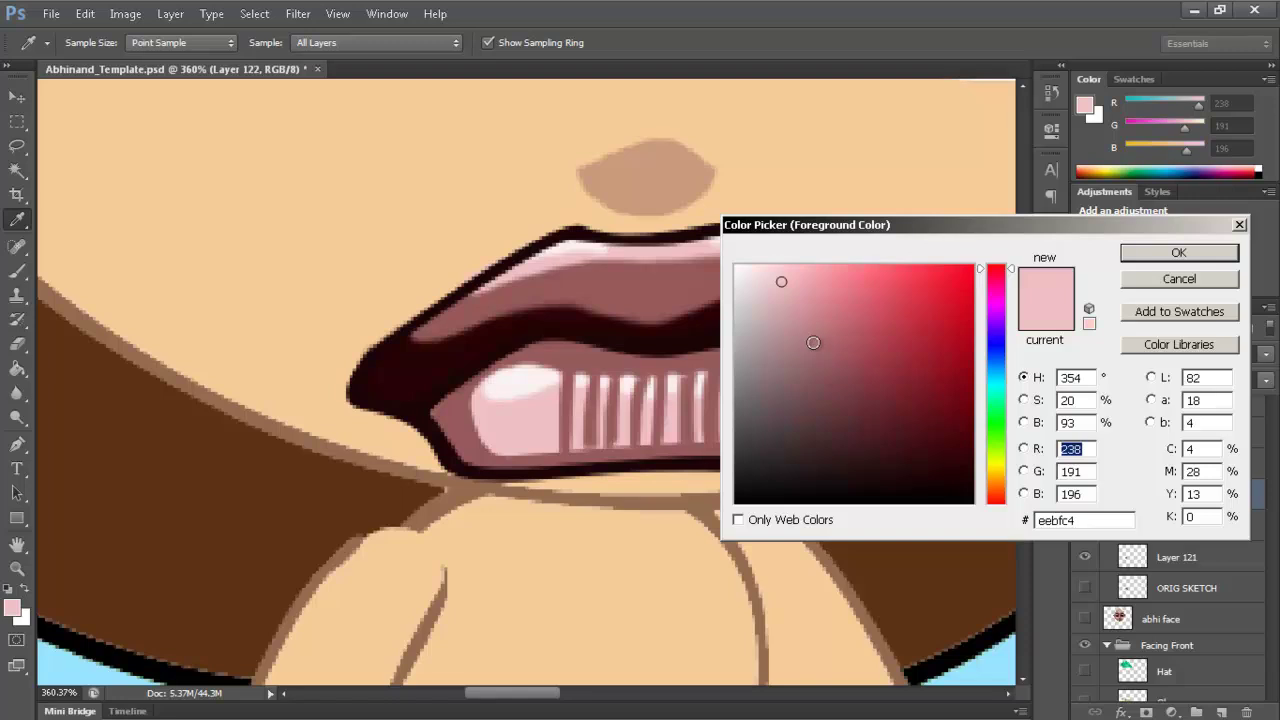
left_click(811, 312)
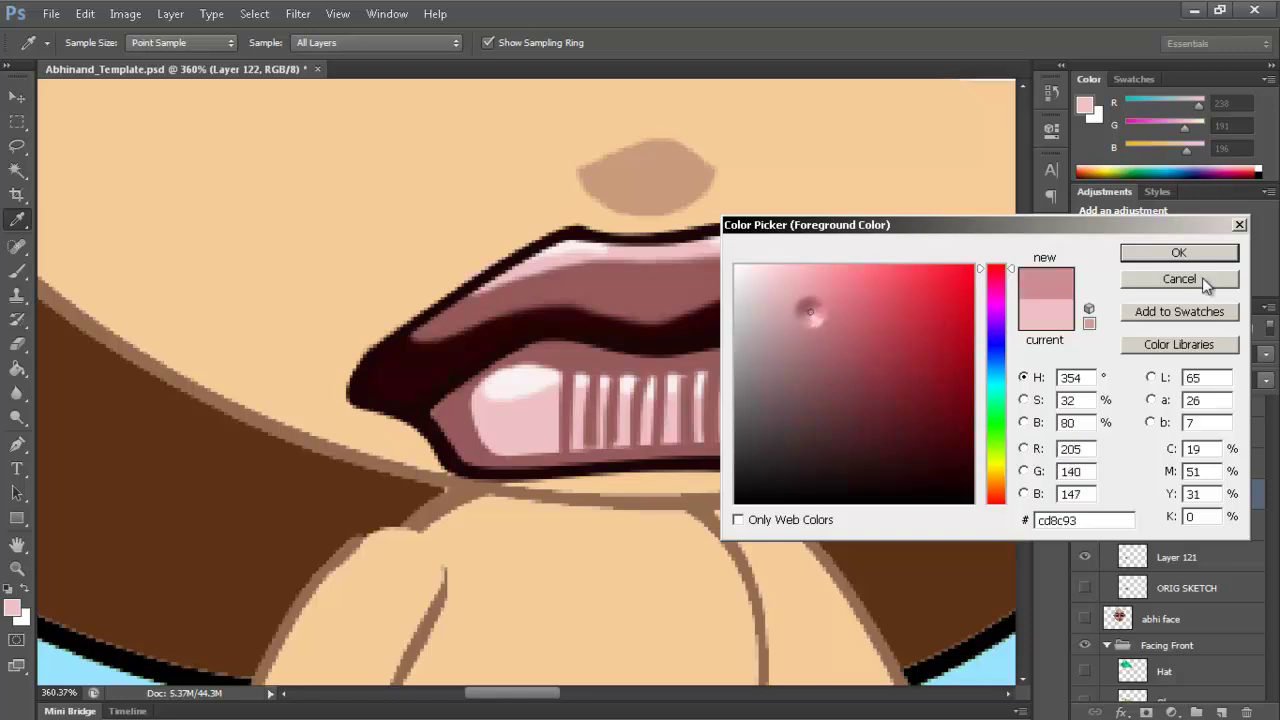
left_click(1179, 252)
key("b")
mouse_move(483, 425)
left_mouse_down()
mouse_move(477, 400)
mouse_move(466, 406)
mouse_move(497, 440)
mouse_move(472, 408)
mouse_move(480, 434)
mouse_move(521, 447)
left_mouse_up()
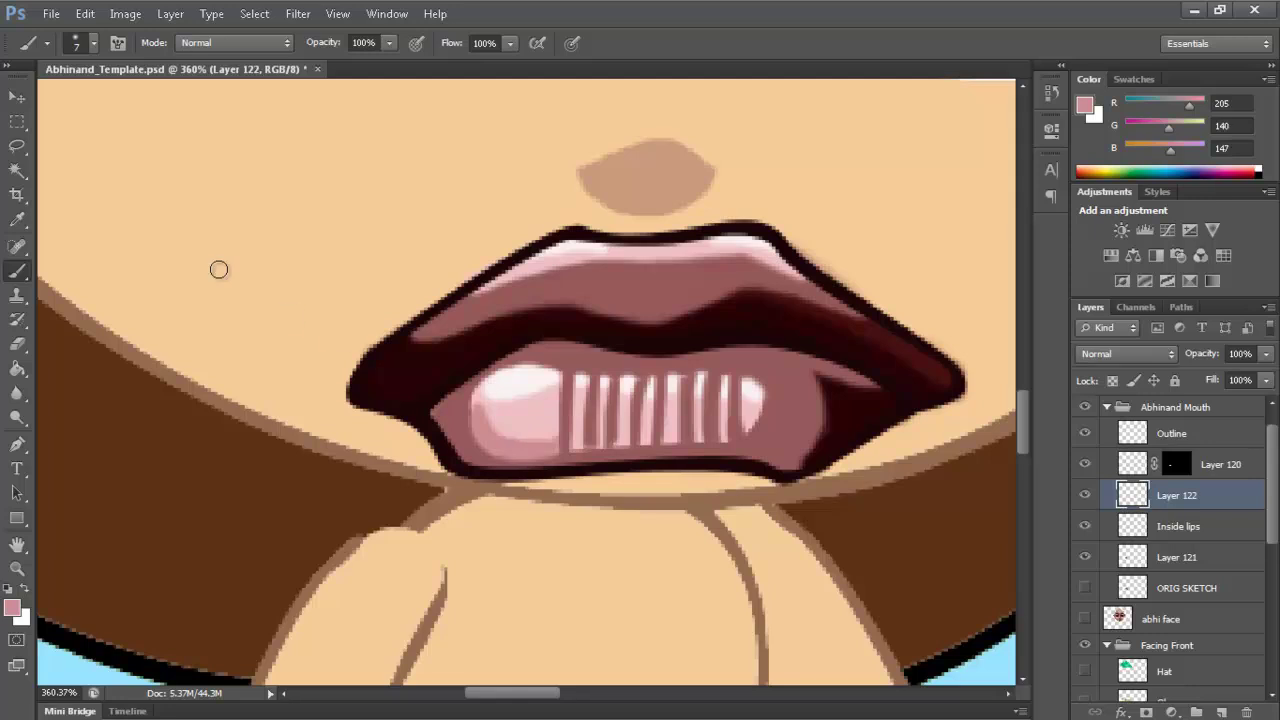
Check which marks belong to Layer 122, trim the shading around the lower lip's large highlight with a size 5 eraser, and make Layer 122 active
left_click(26, 102)
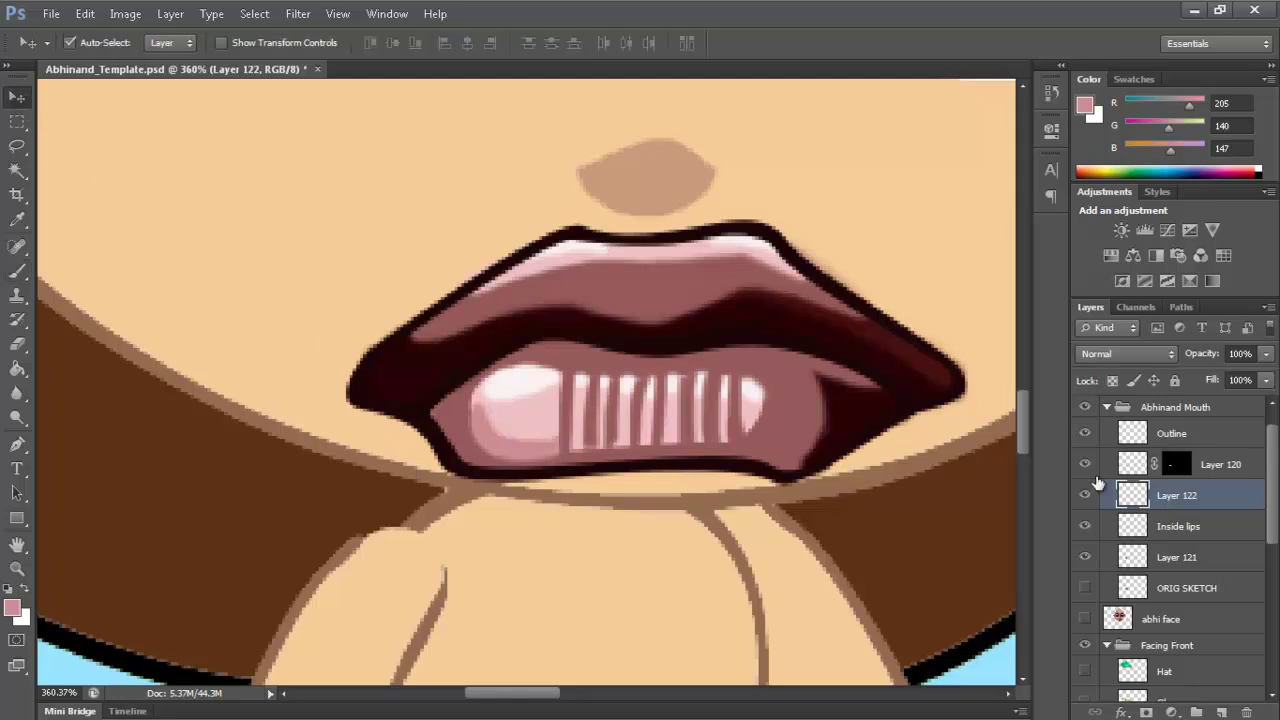
left_click(1128, 467)
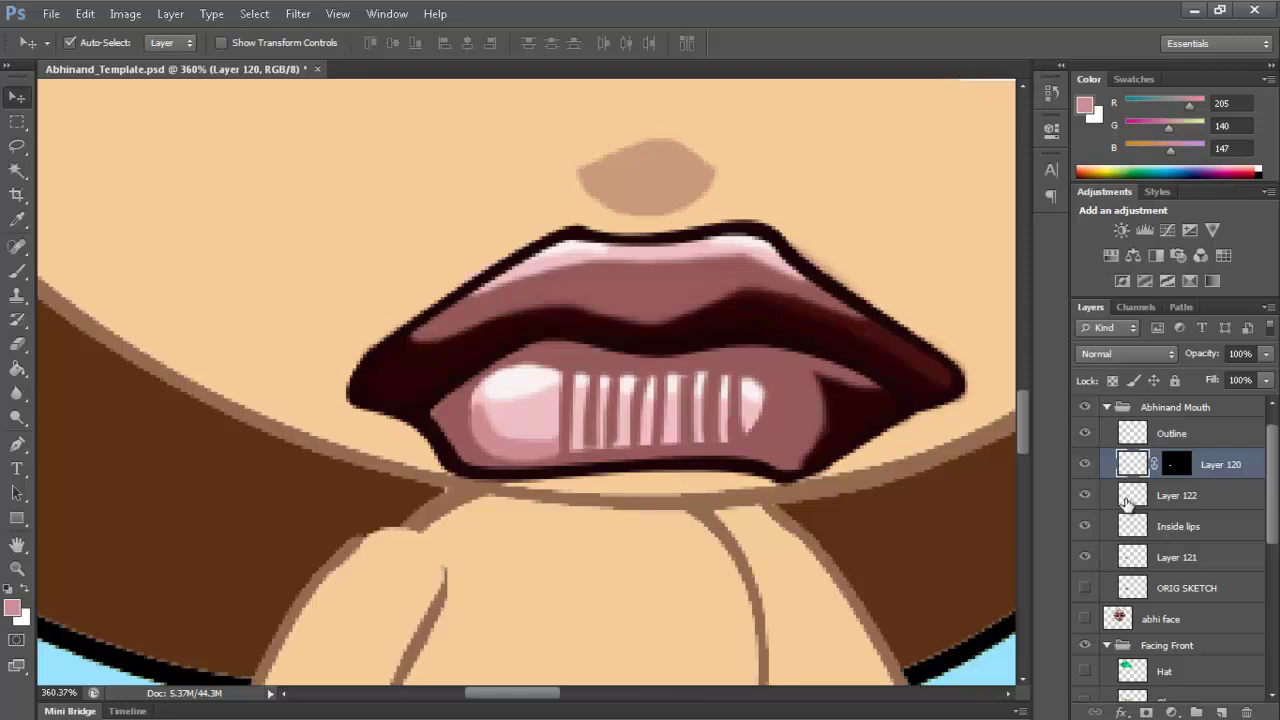
left_click(1085, 496)
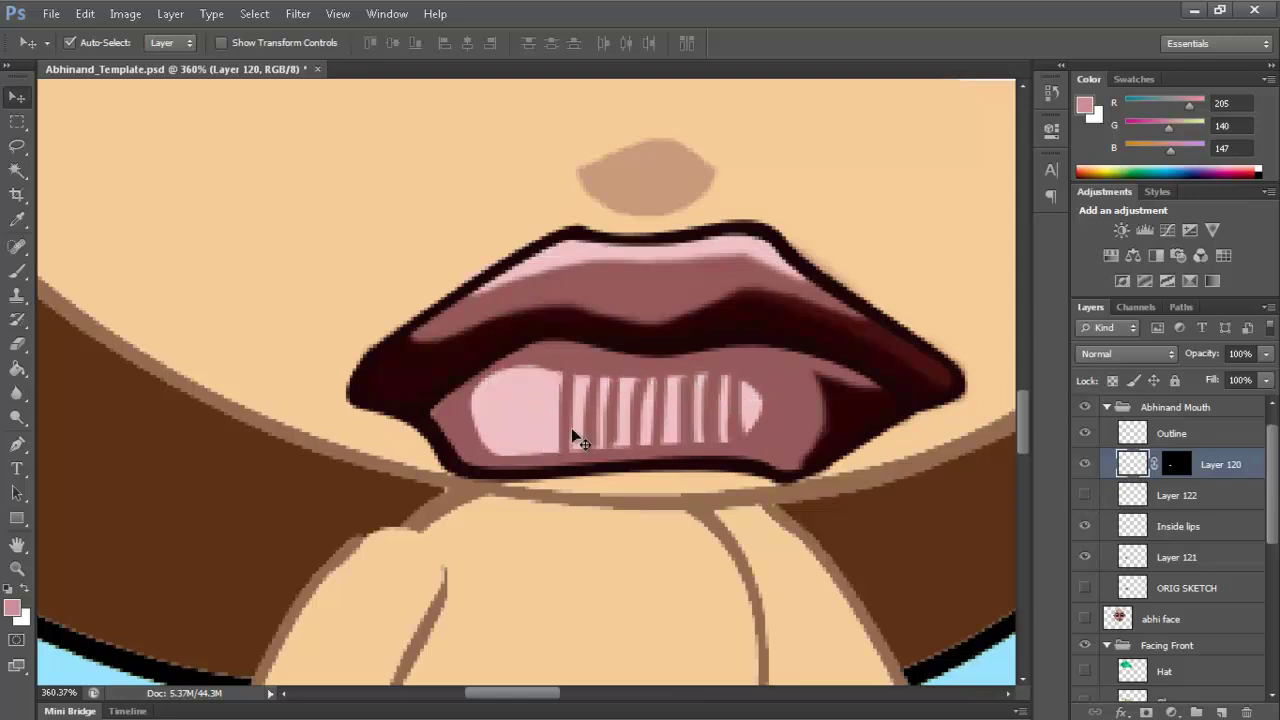
left_click(1085, 496)
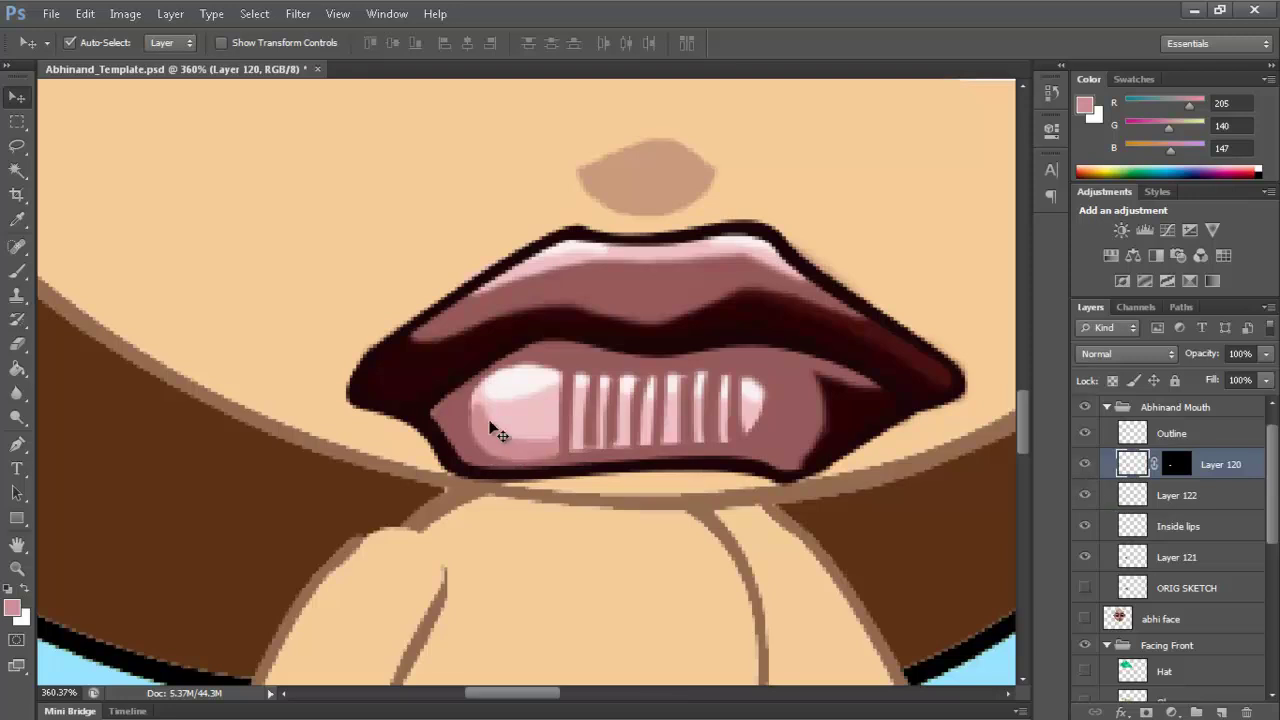
key("b")
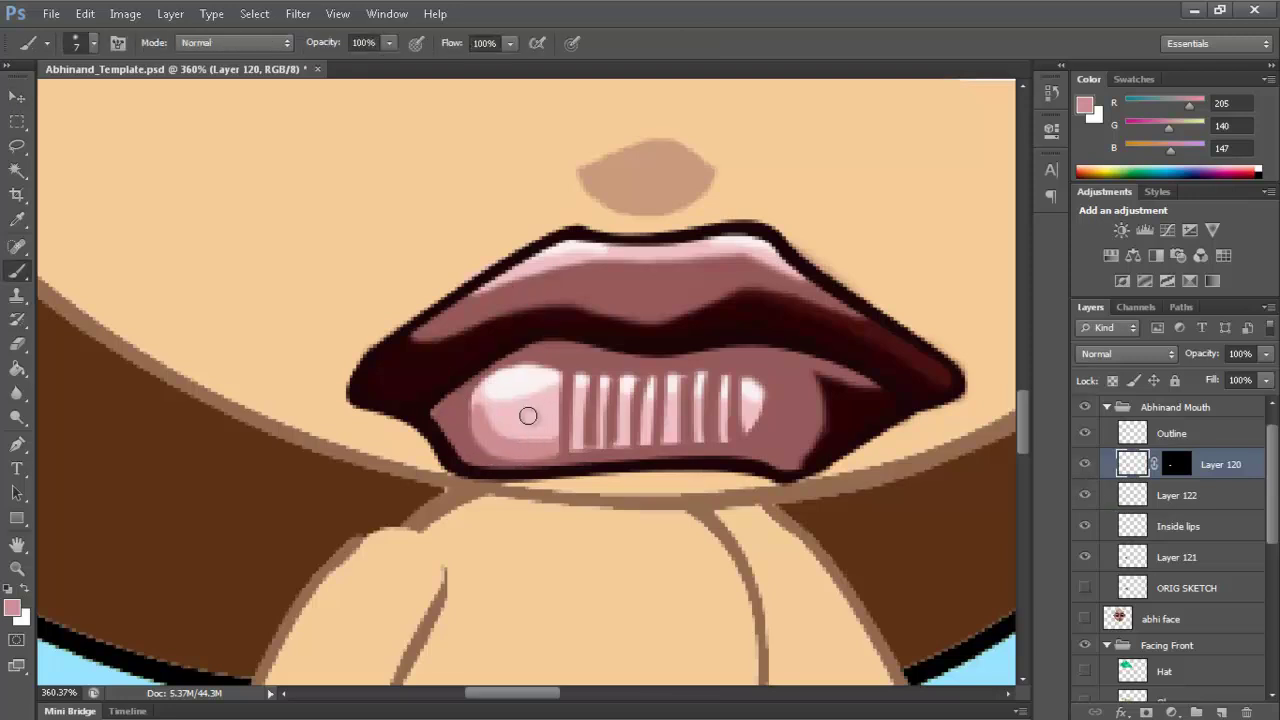
key("e")
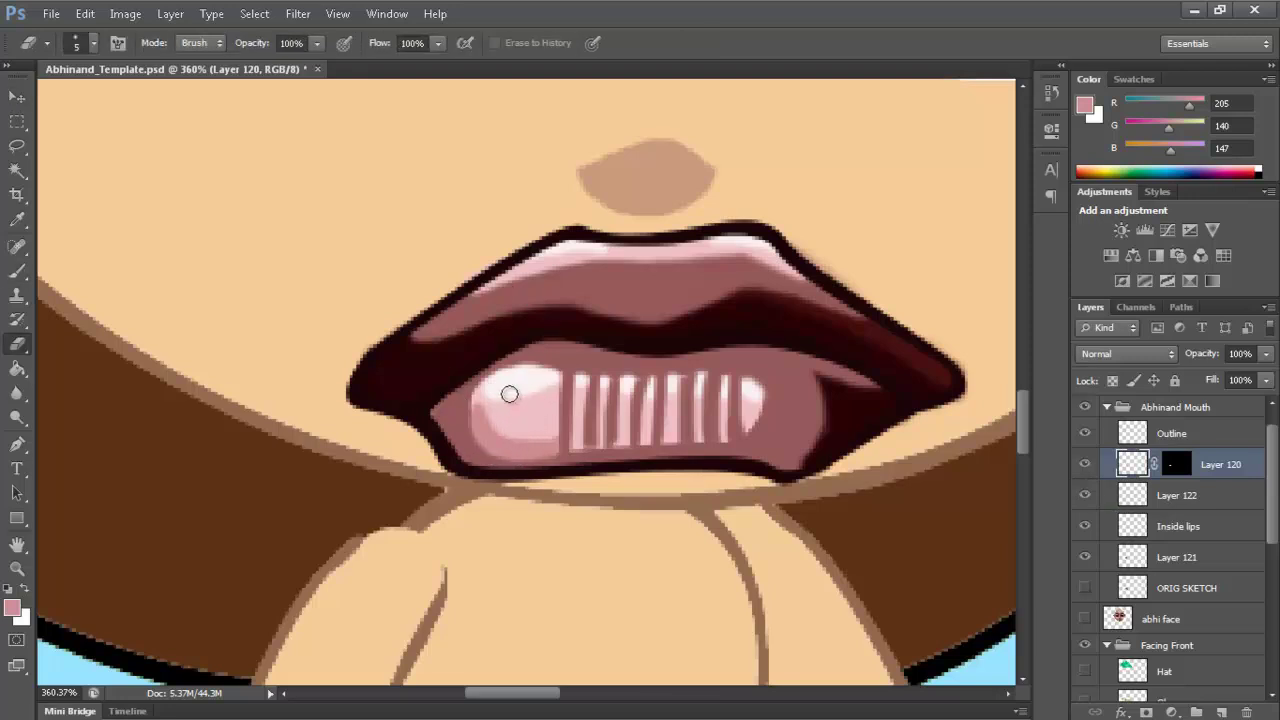
mouse_move(480, 386)
left_mouse_down()
mouse_move(472, 395)
mouse_move(487, 408)
mouse_move(463, 391)
mouse_move(545, 435)
left_mouse_up()
left_click(1185, 496)
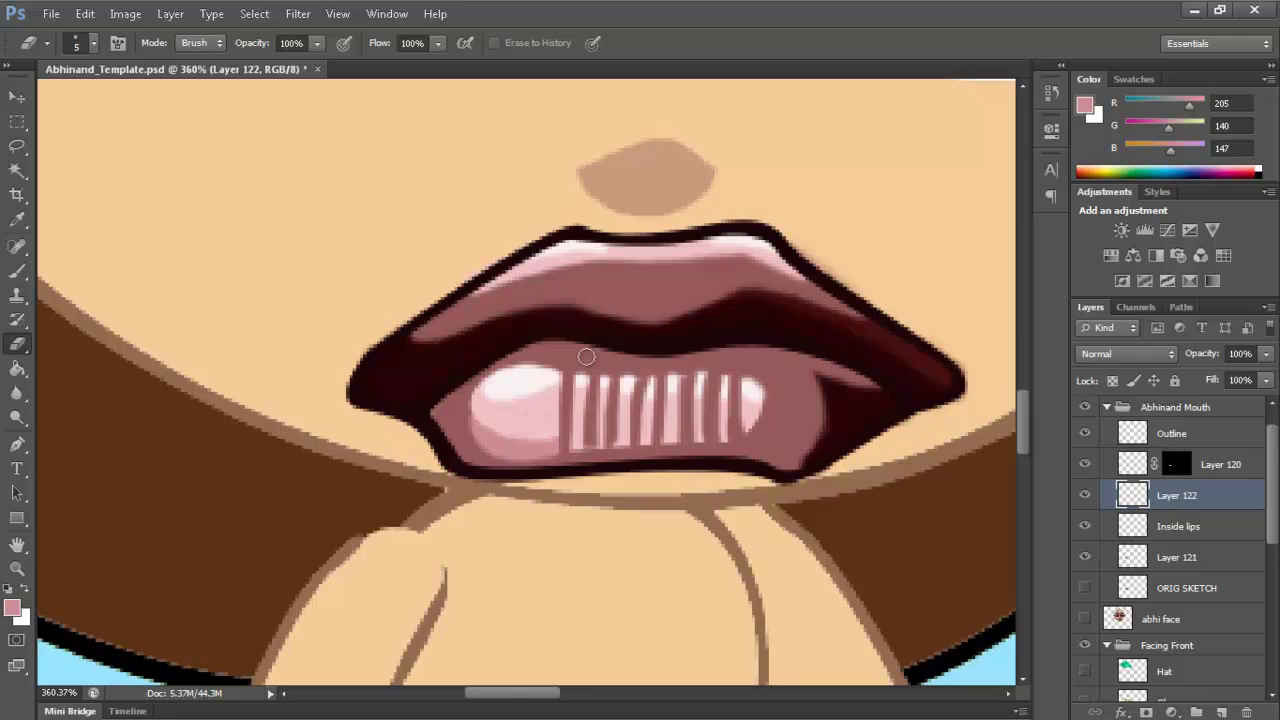
Shade the lower ends of the narrow light strips on the lower lip with the pink size 7 brush
key("b")
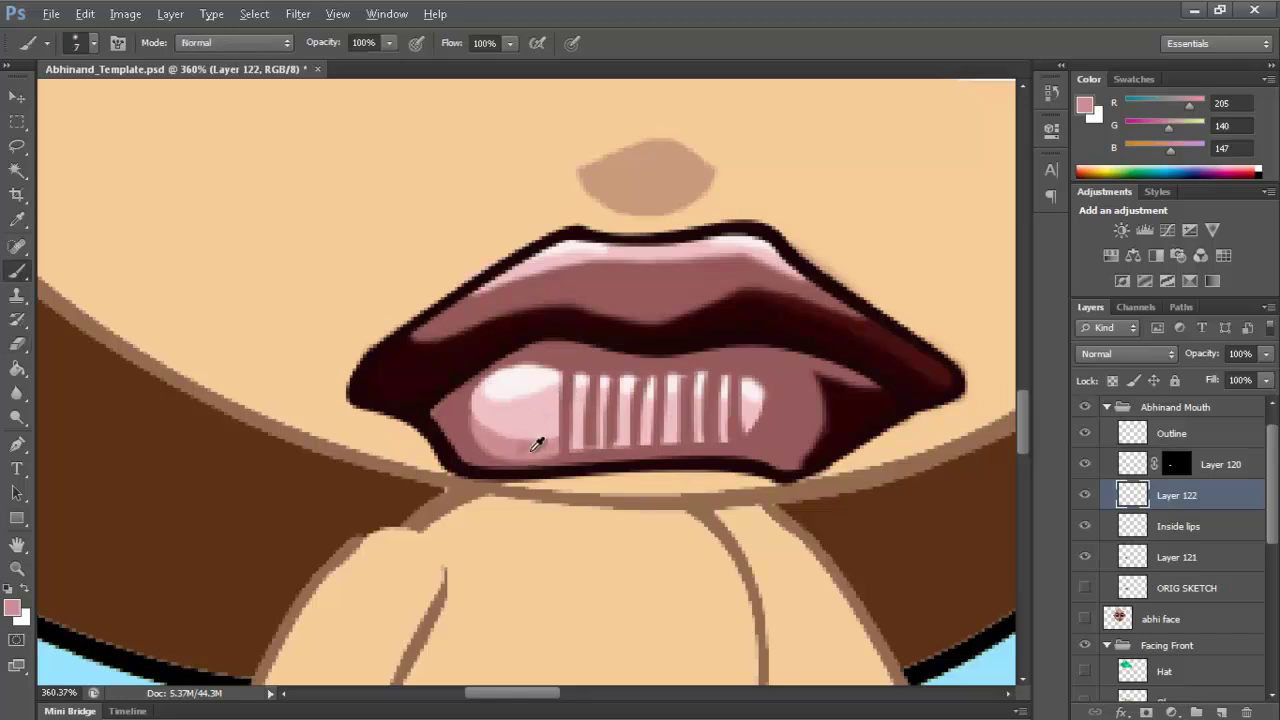
left_click(570, 437)
key("ctrl+z")
left_click_drag(540, 447, 713, 436)
key("ctrl+alt+z")
key("ctrl+alt+z")
key("ctrl+alt+z")
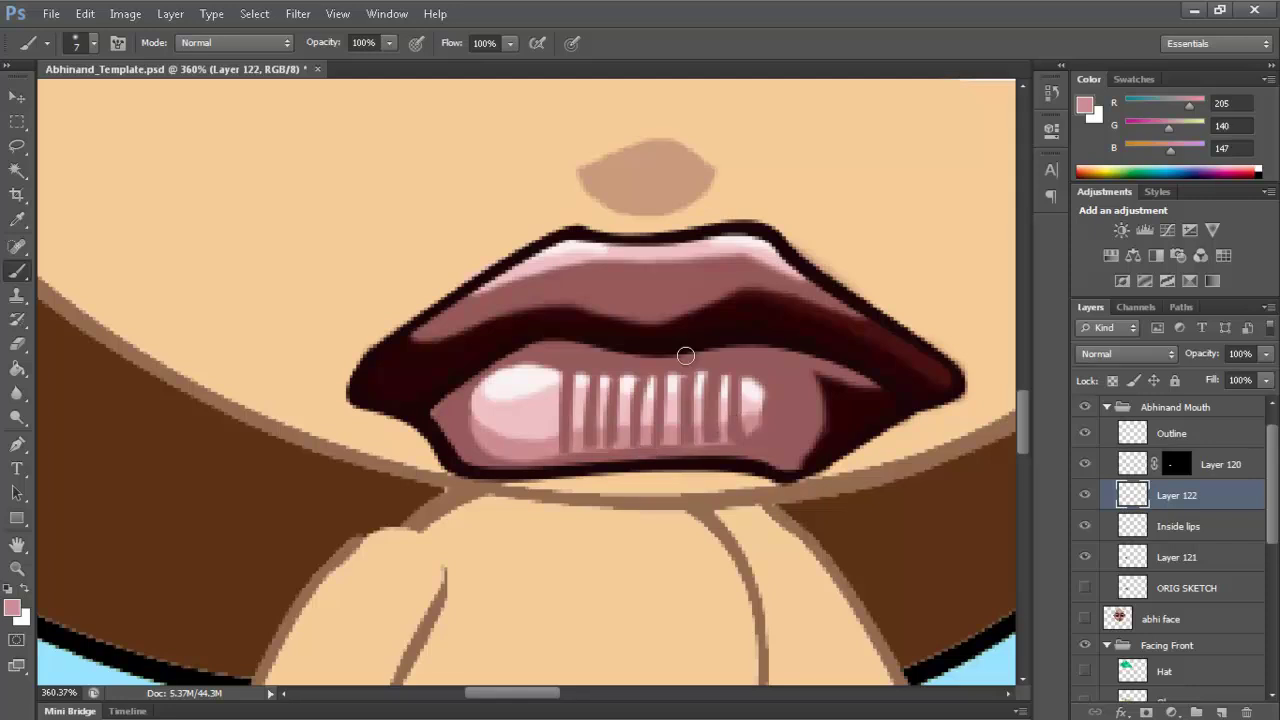
Finish the pink shading on the last light strips of the lower lip and sample the lip's mid tone, RGB 150, 90, 91
left_click(692, 422)
left_click(711, 431, "alt")
left_click(716, 426, "alt")
key("ctrl+alt+z")
left_click(731, 425)
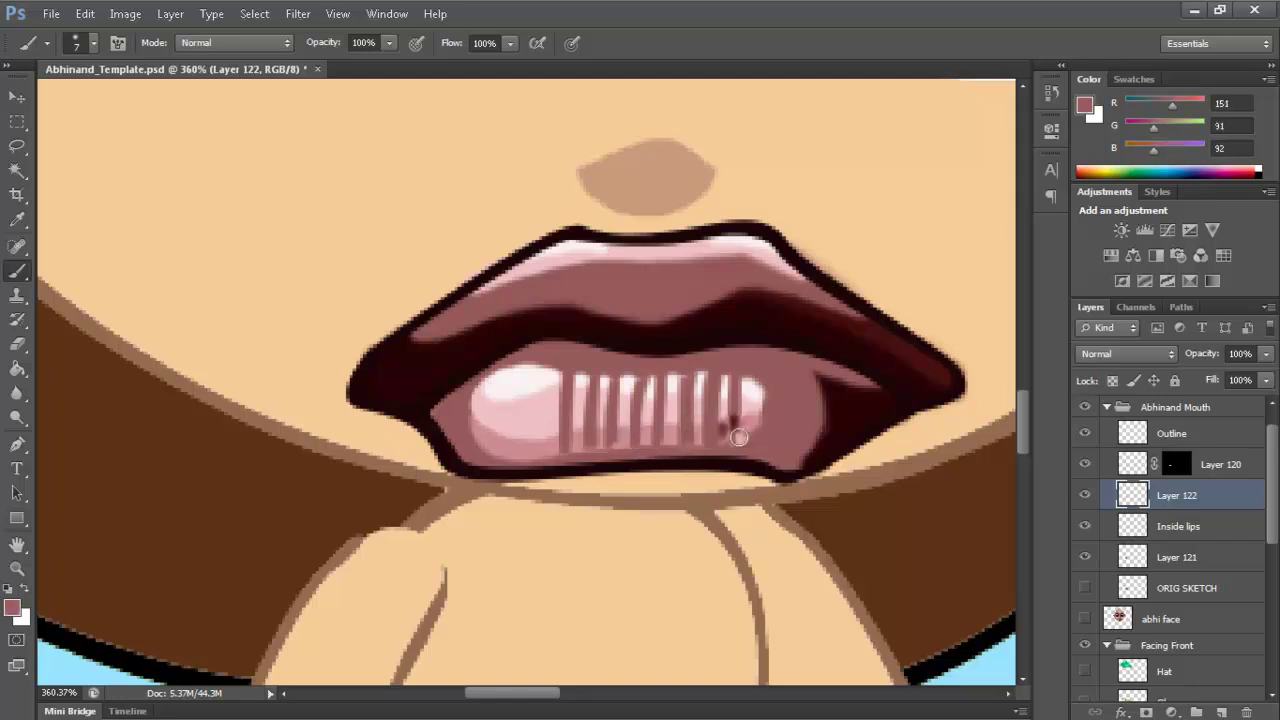
key("ctrl+alt+z")
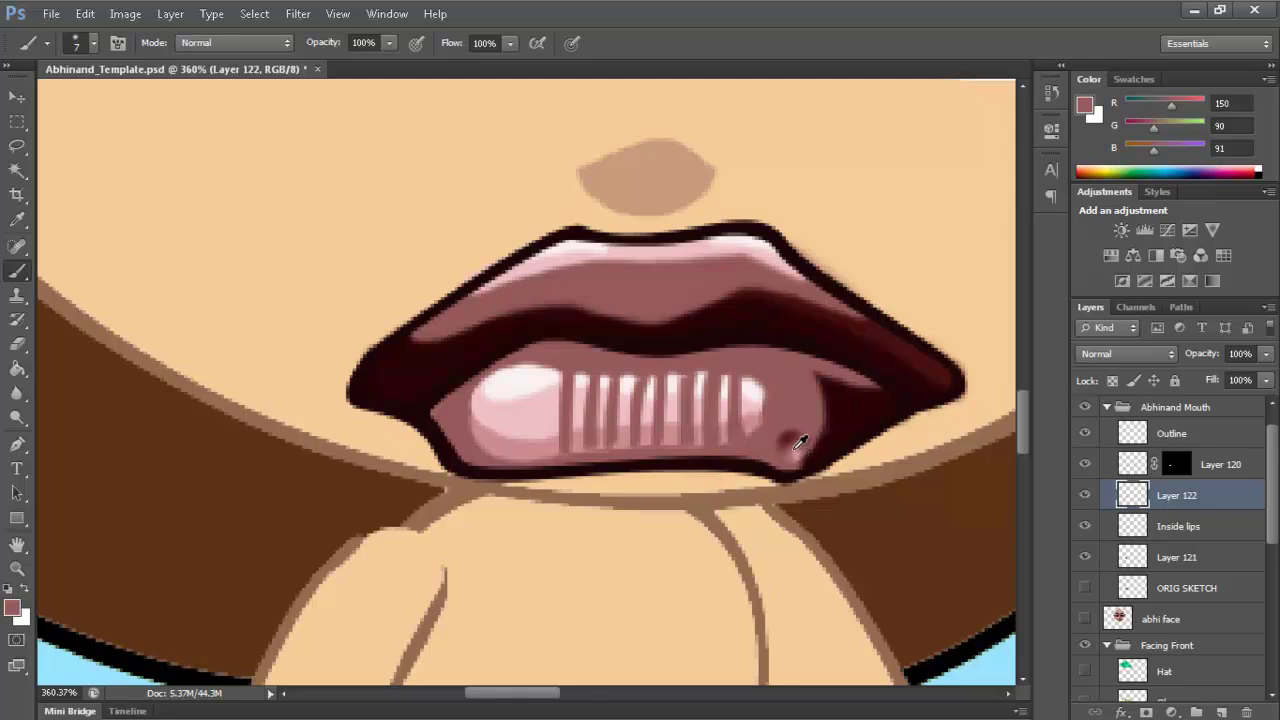
Set the brush colour to 783a3b and paint a darker band along the bottom and side edges of the lower lip
left_click(12, 606)
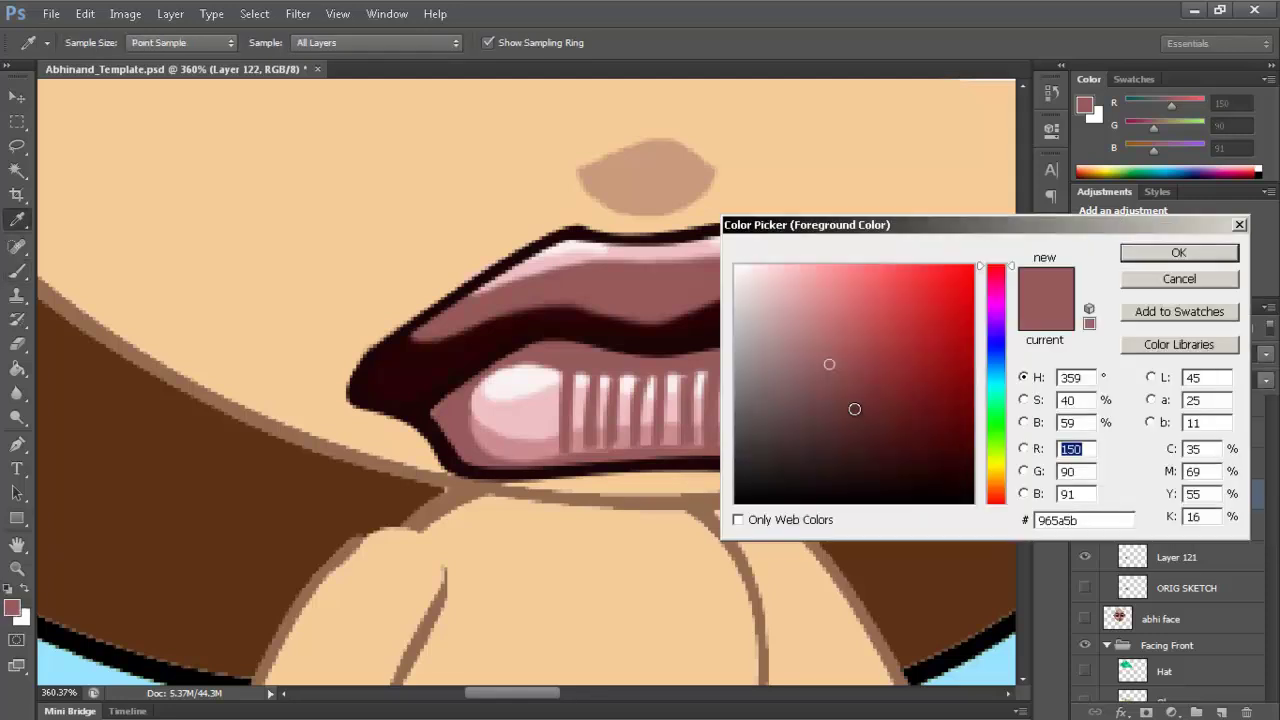
left_click(859, 391)
left_click(1165, 256)
key("b")
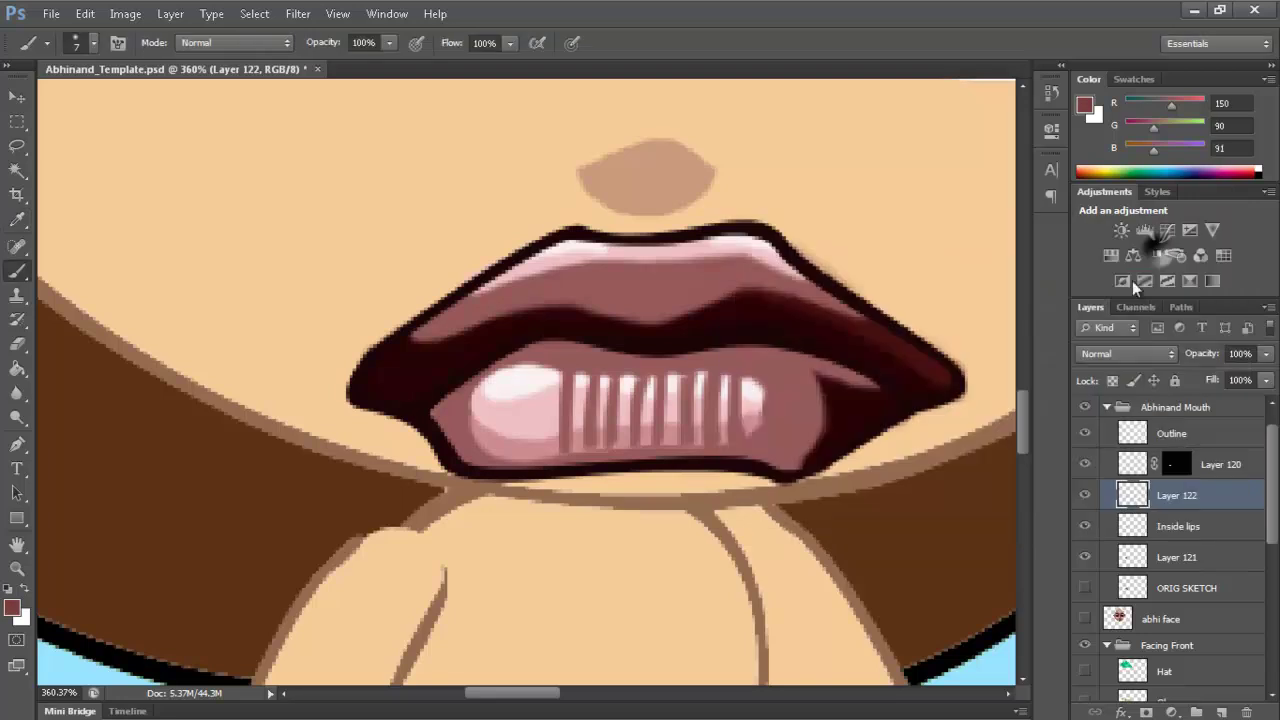
mouse_move(427, 432)
left_mouse_down()
mouse_move(453, 450)
mouse_move(440, 417)
mouse_move(464, 451)
mouse_move(442, 431)
mouse_move(552, 474)
mouse_move(470, 460)
mouse_move(496, 468)
mouse_move(506, 464)
mouse_move(475, 461)
mouse_move(727, 467)
mouse_move(685, 467)
mouse_move(681, 451)
mouse_move(601, 460)
mouse_move(781, 464)
mouse_move(728, 453)
mouse_move(804, 467)
mouse_move(782, 467)
mouse_move(824, 442)
mouse_move(788, 473)
mouse_move(802, 441)
left_mouse_up()
left_click(840, 445, "alt")
left_click(806, 420, "alt")
key("ctrl+z")
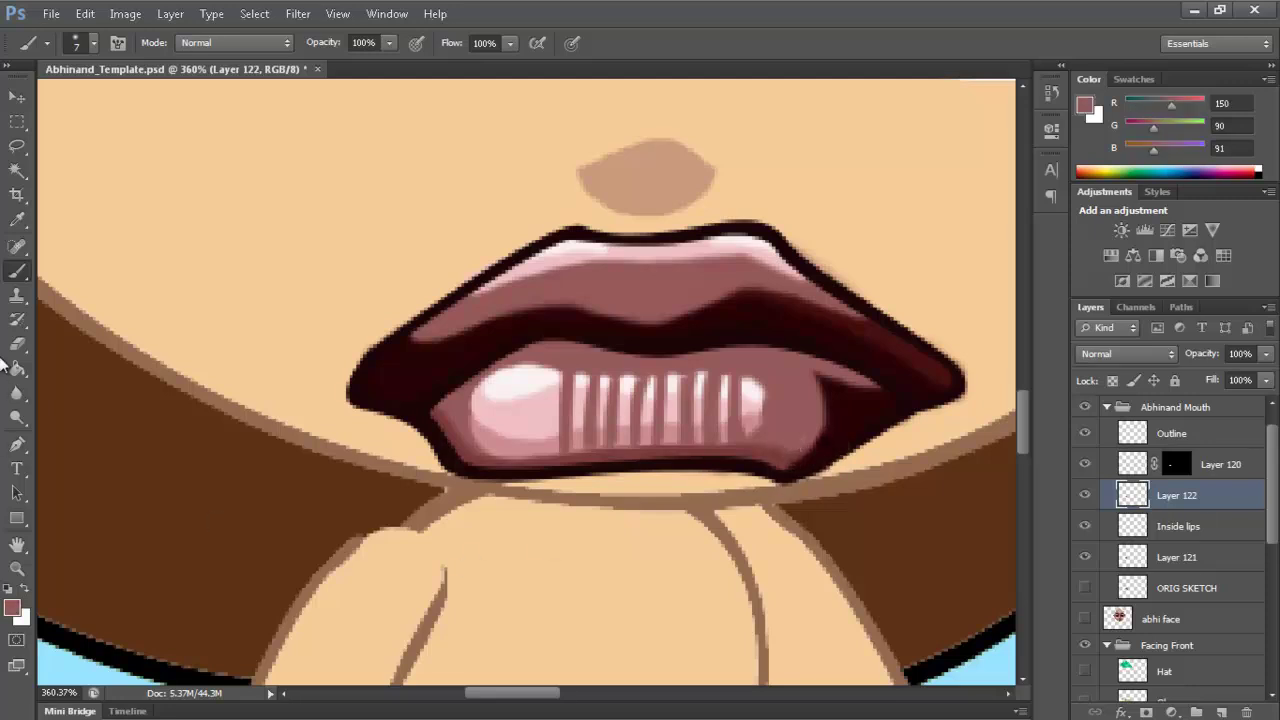
Set the brush colour to RGB 94, 28, 29 and deepen the lower lip's bottom edge and its boundary with the dark corner
left_click(468, 445, "alt")
left_click(12, 606)
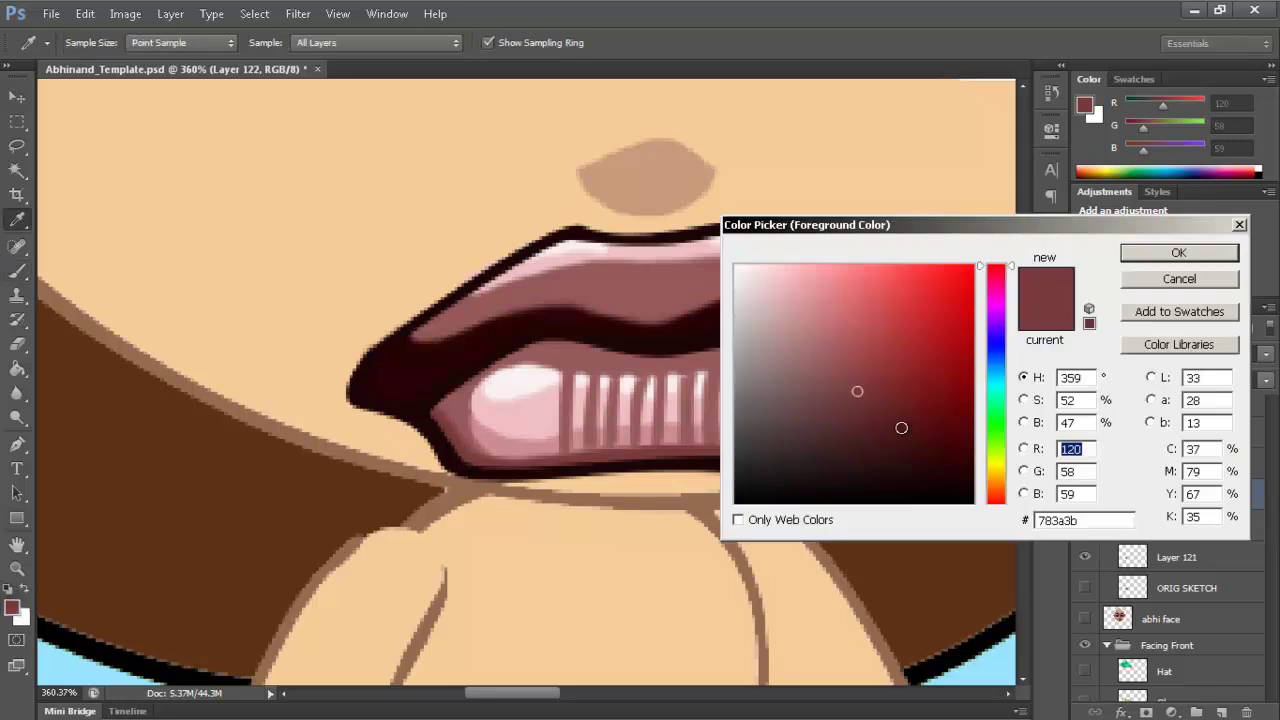
left_click(902, 416)
left_click(1179, 252)
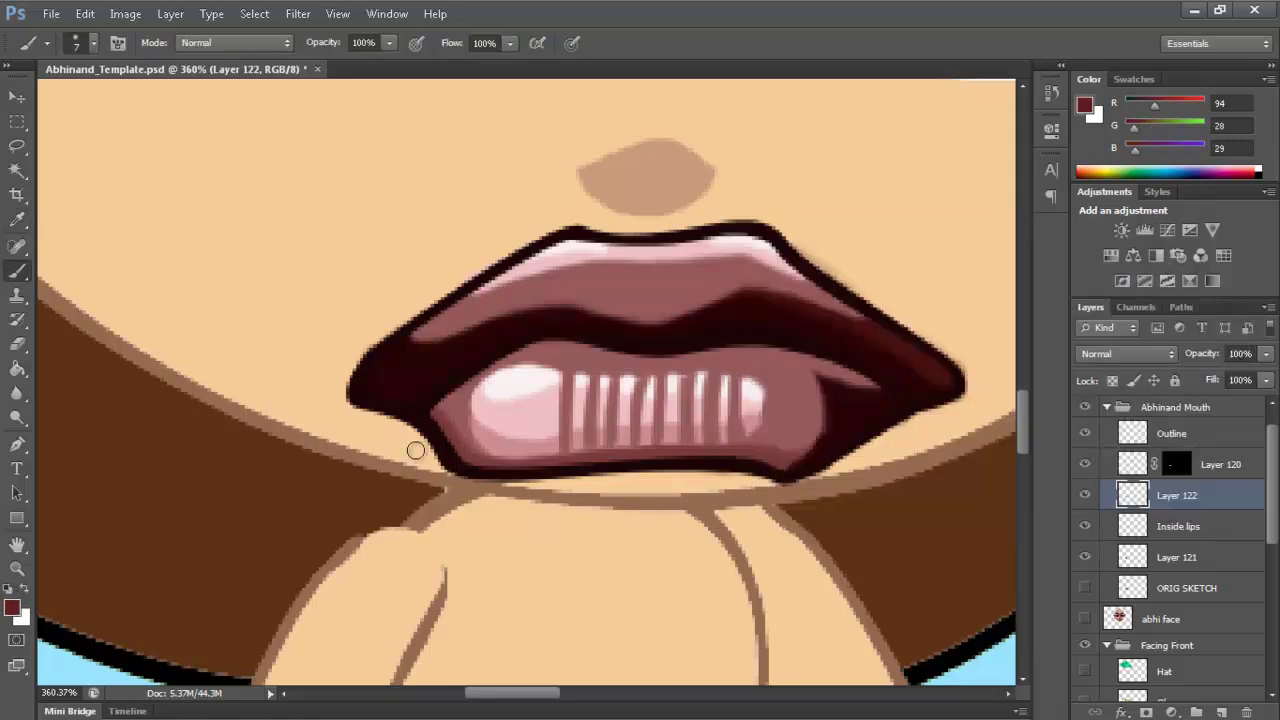
mouse_move(440, 445)
left_mouse_down()
mouse_move(491, 466)
mouse_move(763, 451)
mouse_move(623, 457)
mouse_move(780, 466)
mouse_move(809, 434)
mouse_move(814, 374)
mouse_move(870, 390)
mouse_move(806, 376)
mouse_move(800, 392)
left_mouse_up()
left_click(800, 383, "alt")
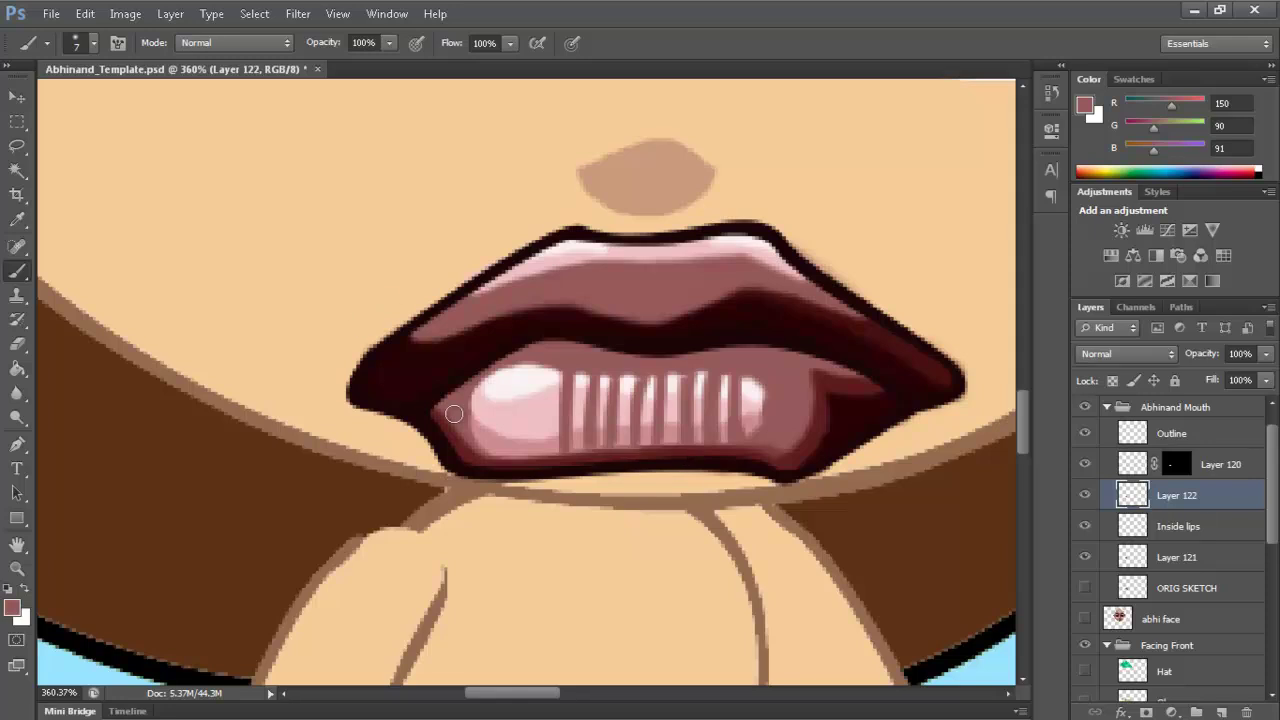
Sample the dark red, RGB 96, 30, 31, and paint a transition band between the upper lip's mid tone and its dark shadow
left_click(466, 443, "alt")
mouse_move(405, 322)
left_mouse_down()
mouse_move(489, 322)
mouse_move(471, 331)
mouse_move(566, 305)
mouse_move(662, 320)
mouse_move(701, 295)
mouse_move(543, 302)
mouse_move(582, 298)
left_mouse_up()
left_click(588, 297)
key("ctrl+z")
left_click(648, 316)
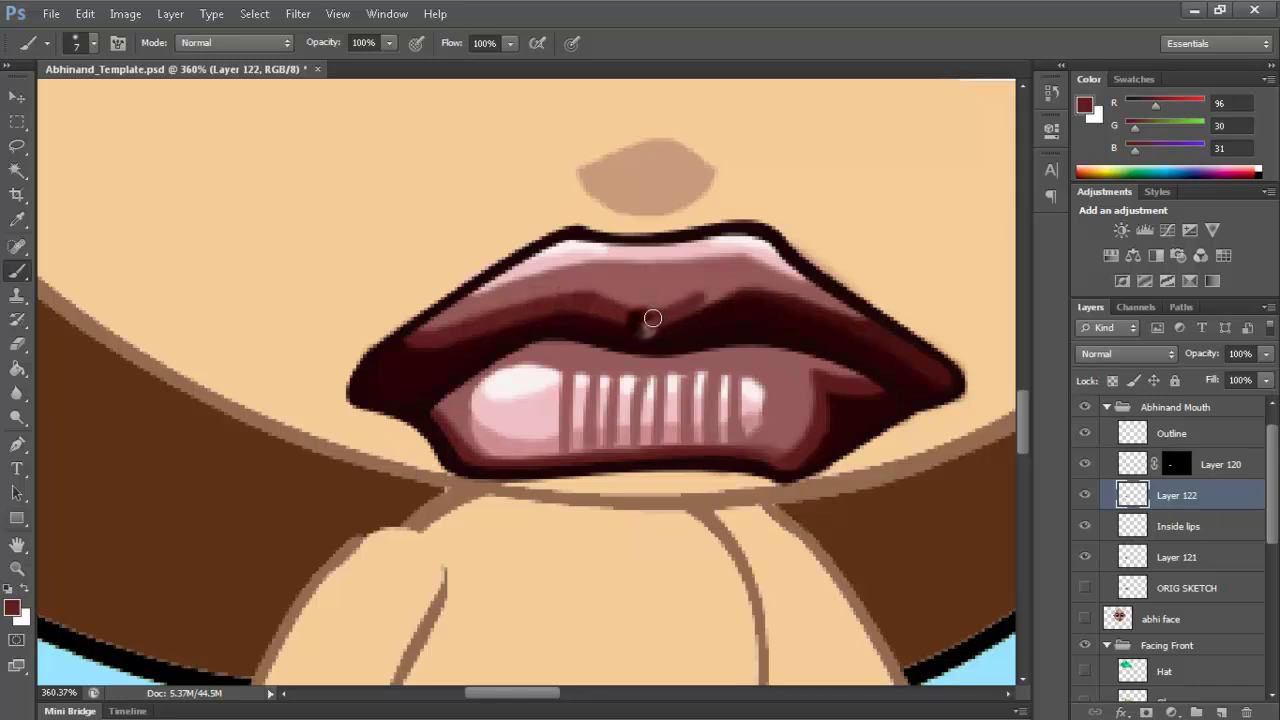
key("ctrl+z")
left_click(752, 291)
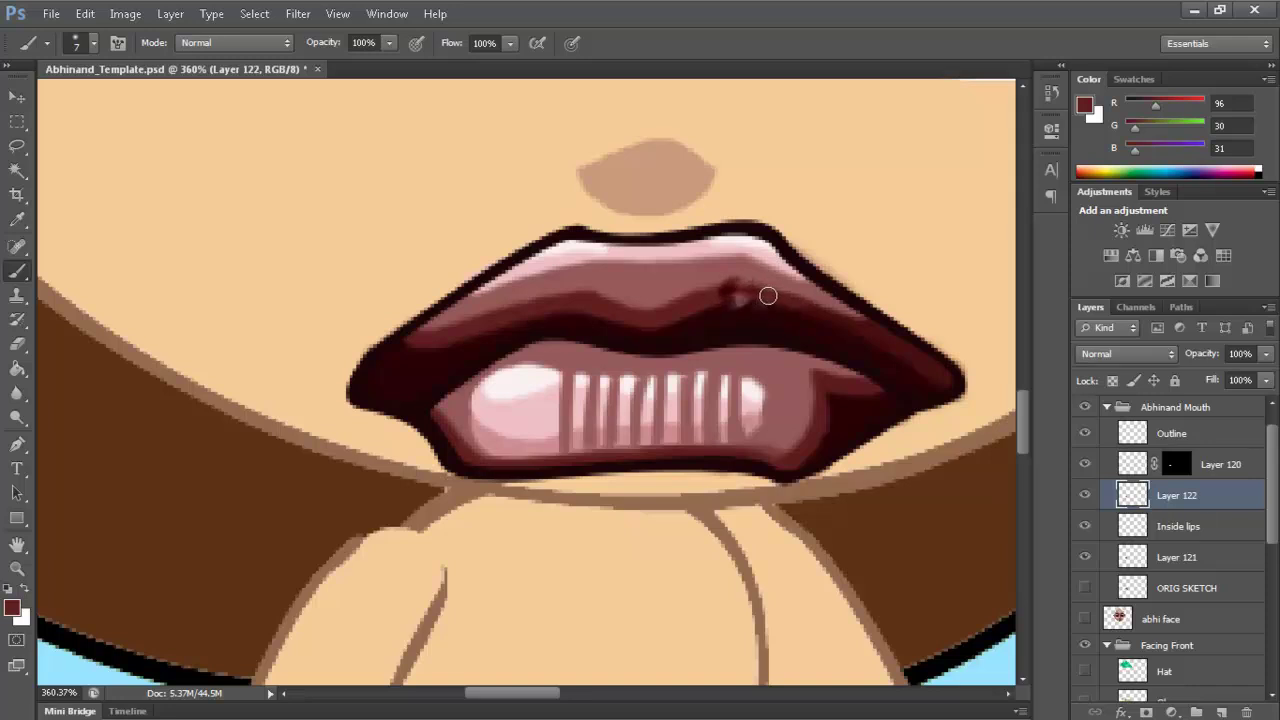
key("ctrl+z")
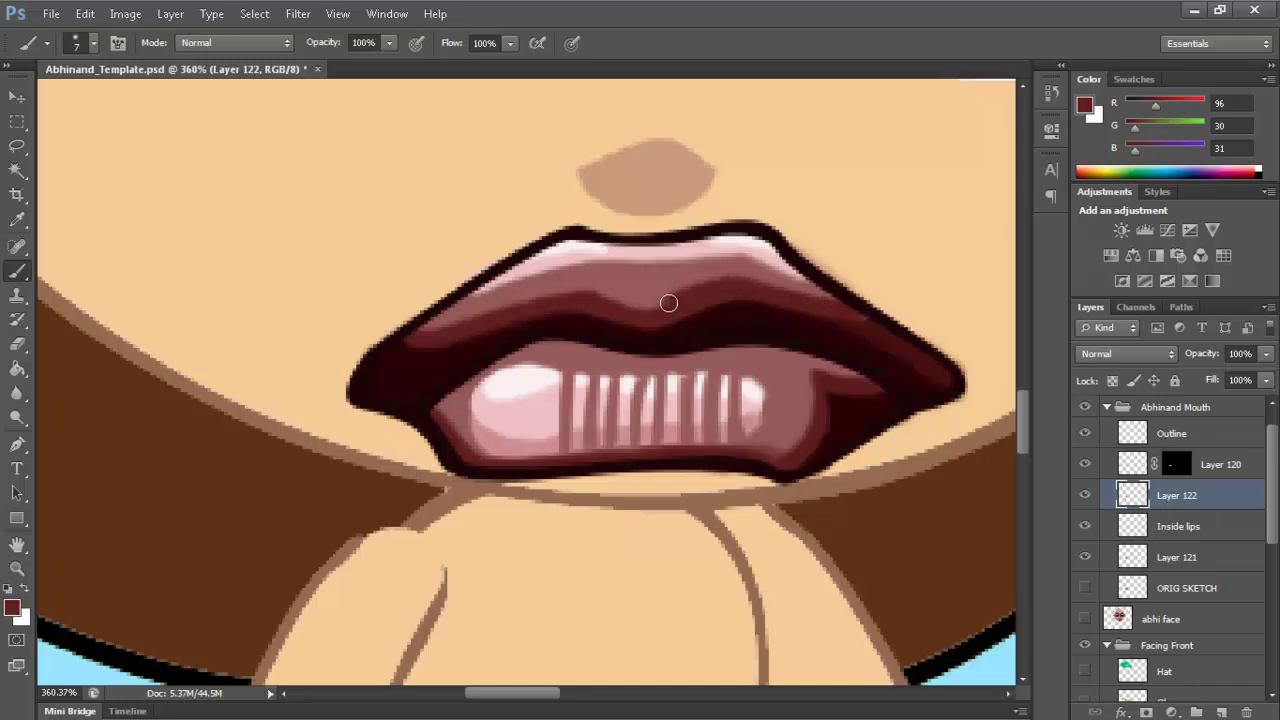
left_click_drag(571, 297, 436, 329)
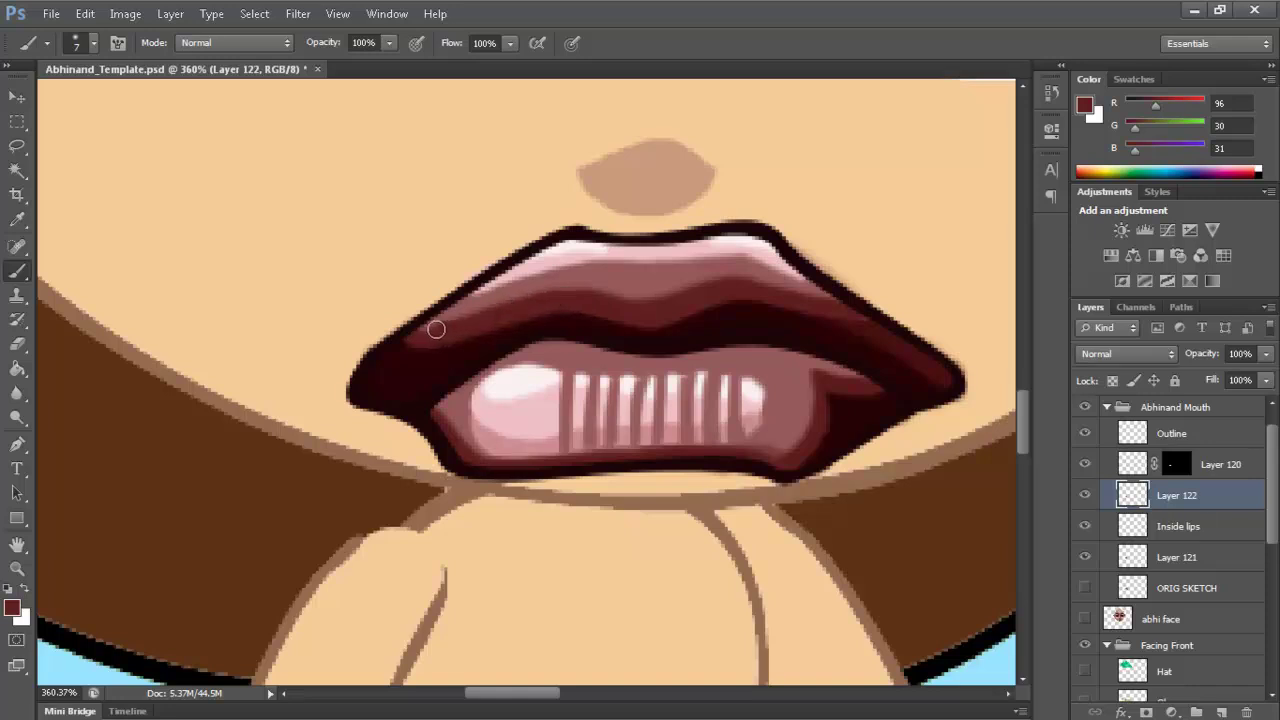
Scale the layers from Outline through Layer 121 together to about 68.65% width and 68.35% height, and move the lips slightly down and left
key("ctrl+0")
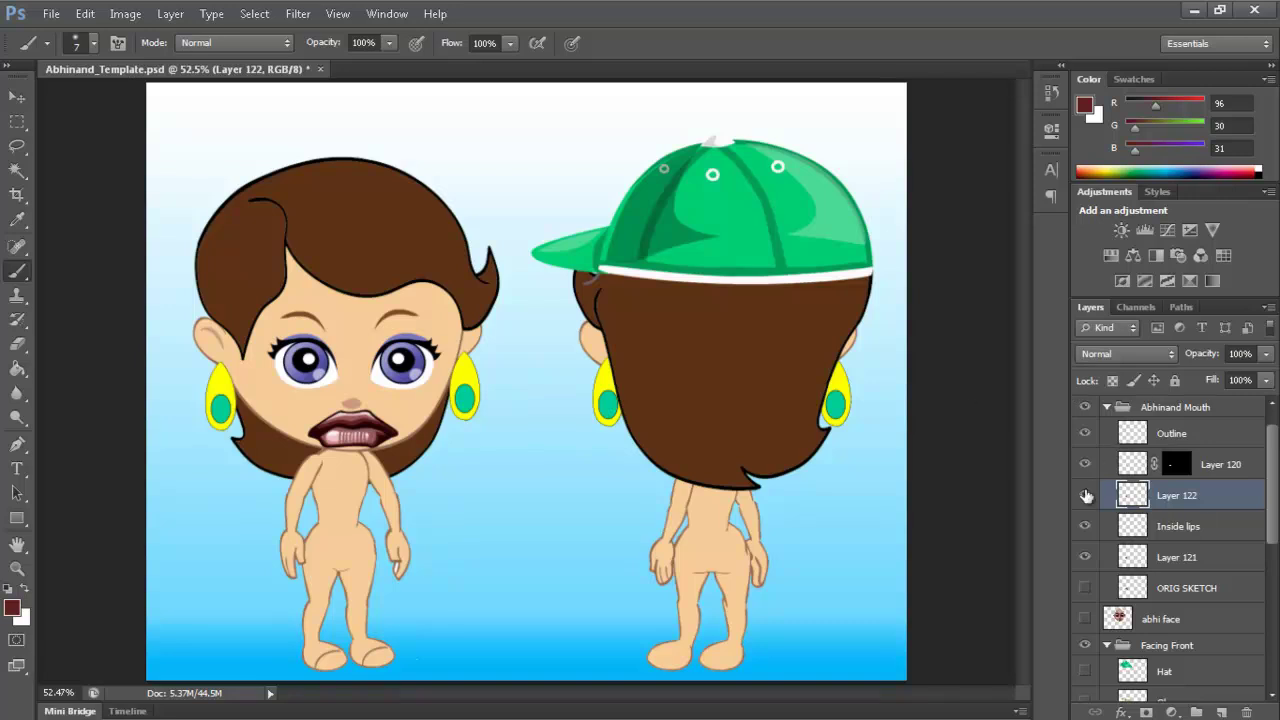
left_click(1190, 432)
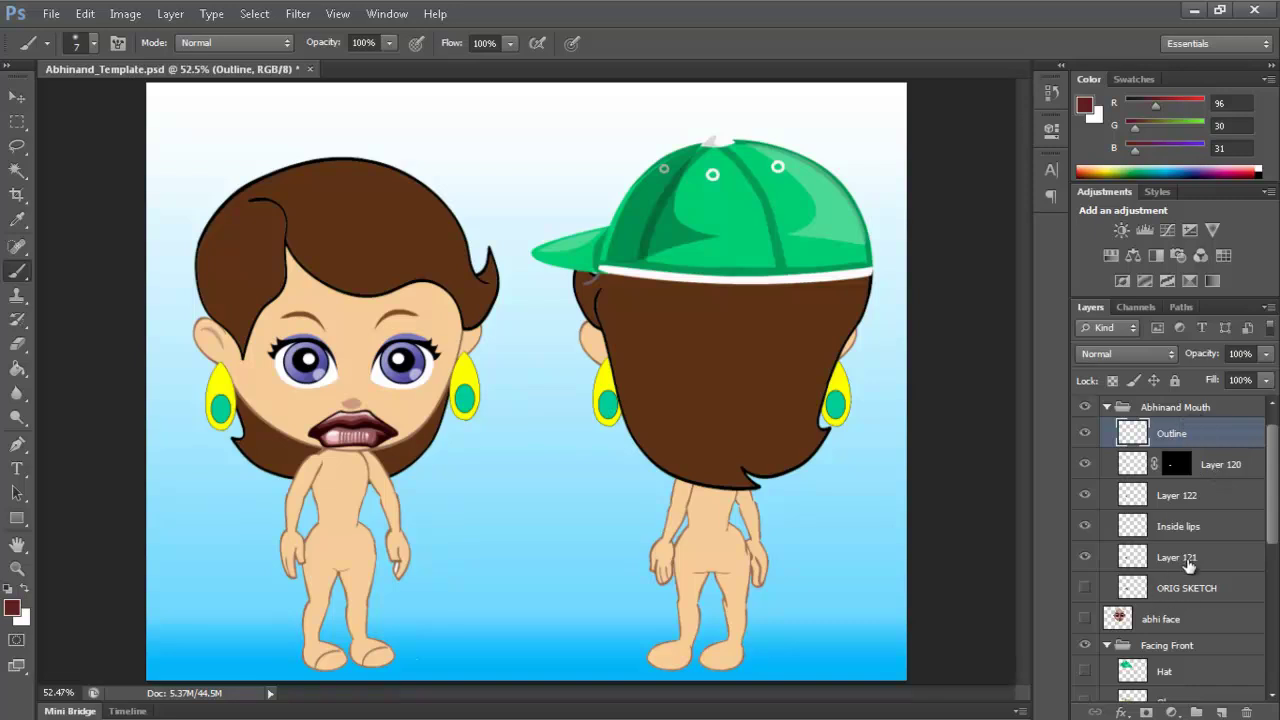
left_click(1187, 562, "shift")
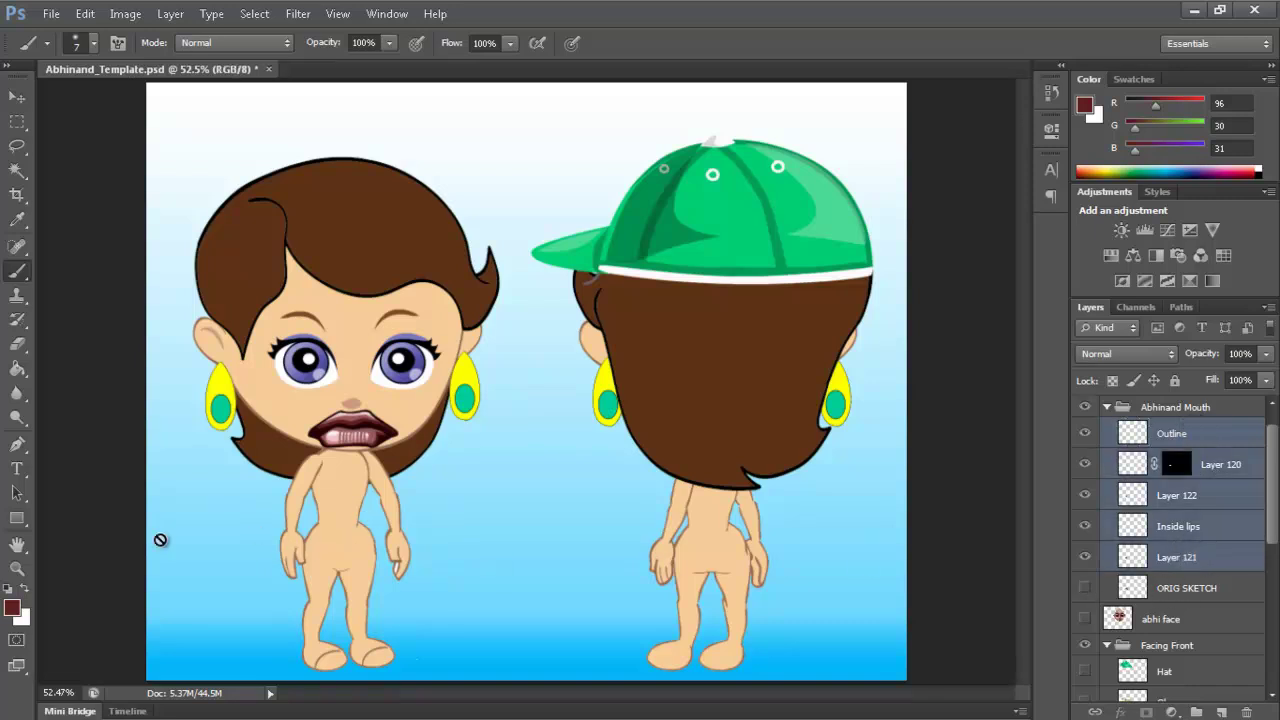
left_click(17, 567)
left_click_drag(299, 484, 382, 437)
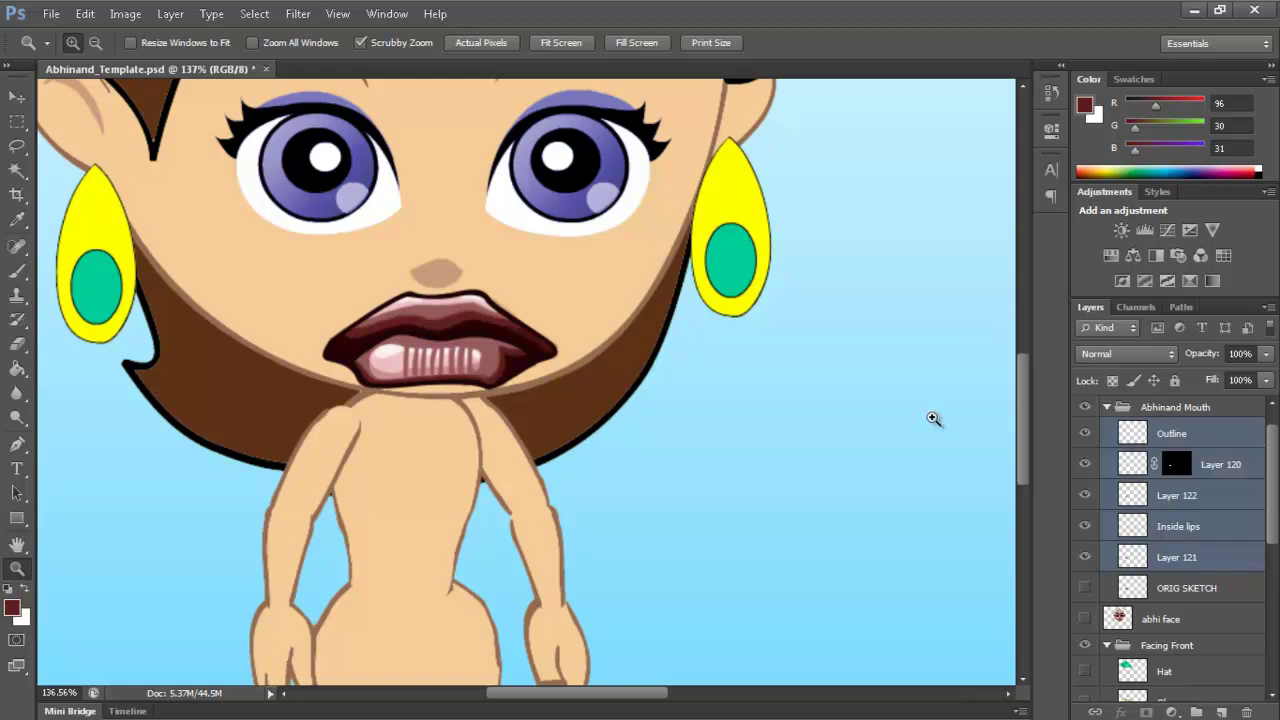
key("ctrl+t")
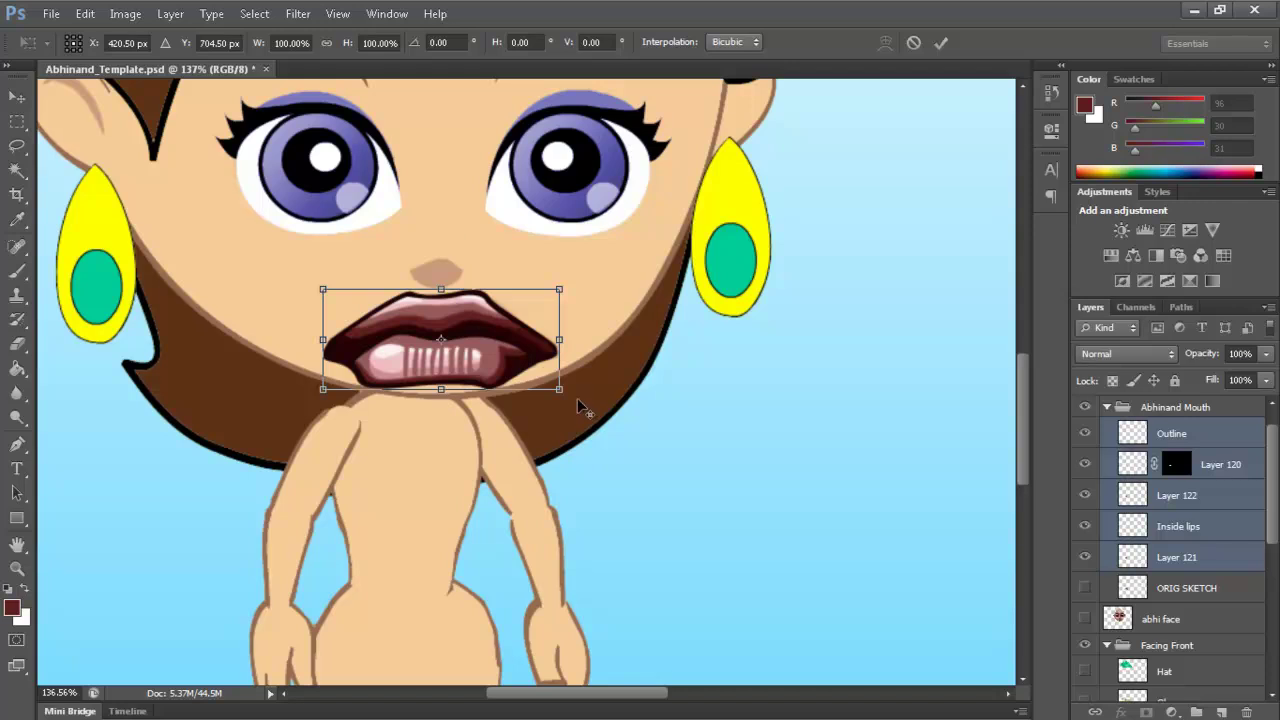
left_click_drag(562, 393, 521, 381)
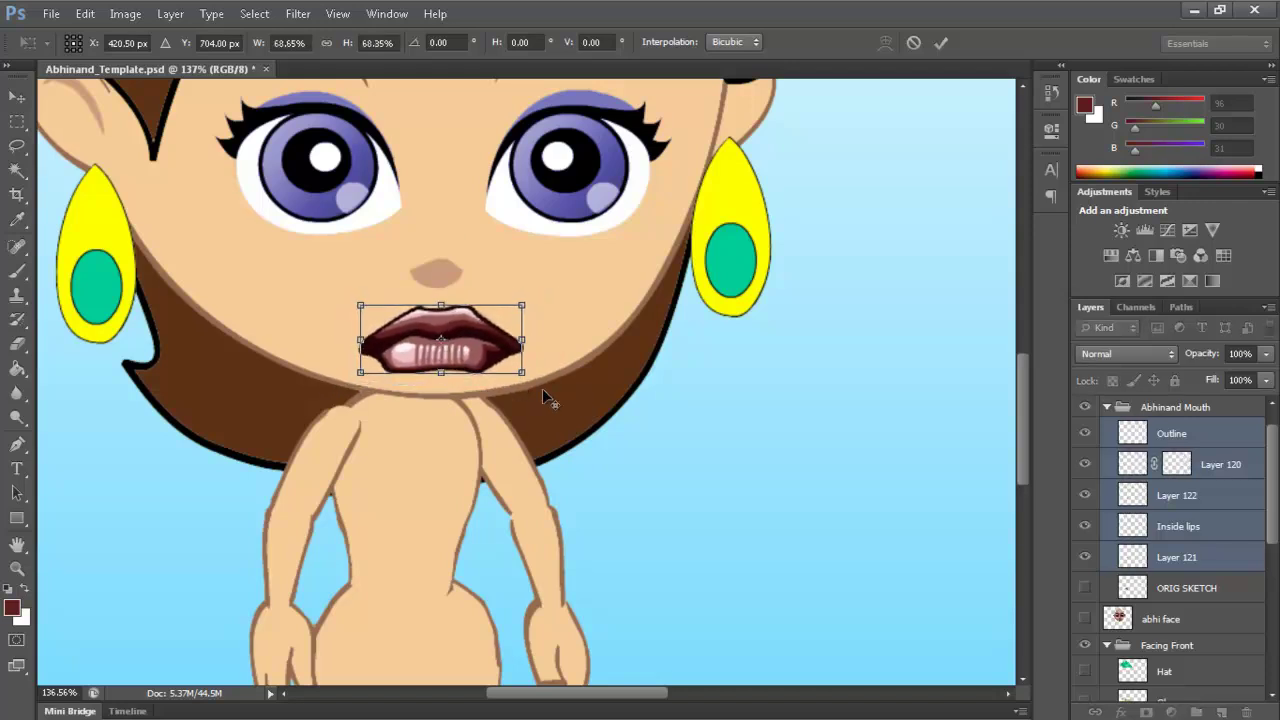
left_click(17, 97)
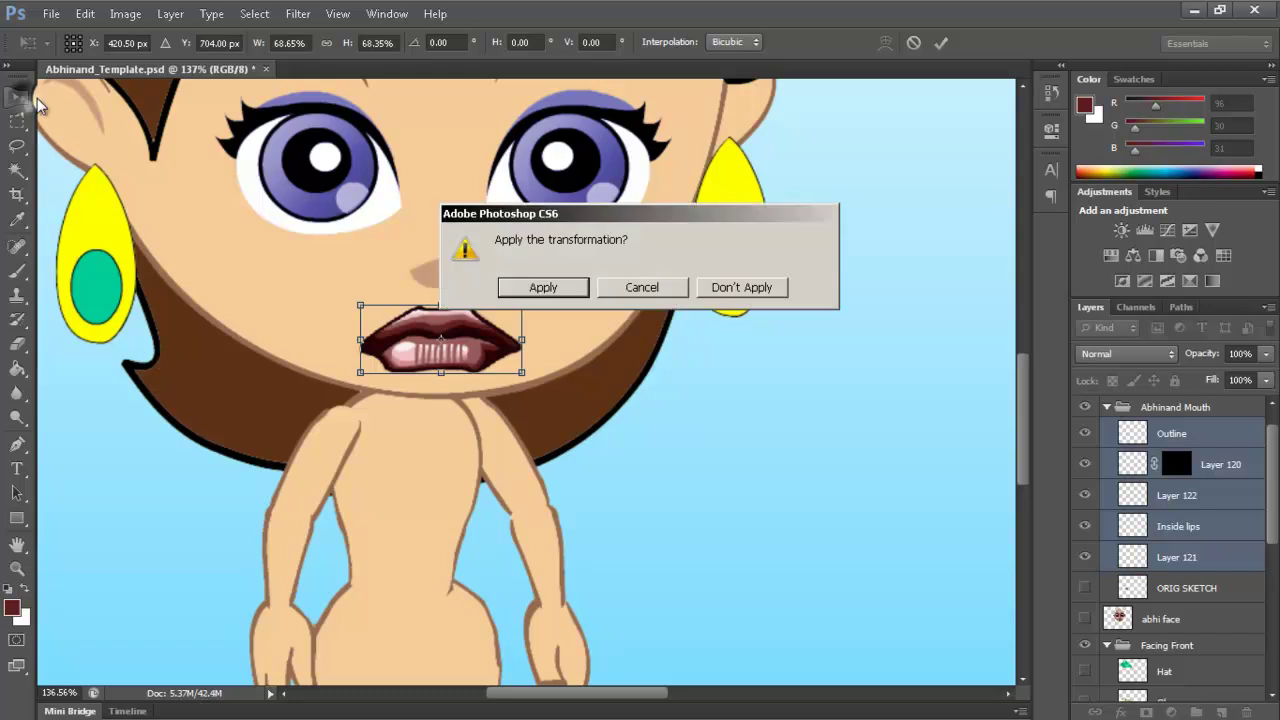
left_click(577, 294)
left_click_drag(455, 368, 448, 358)
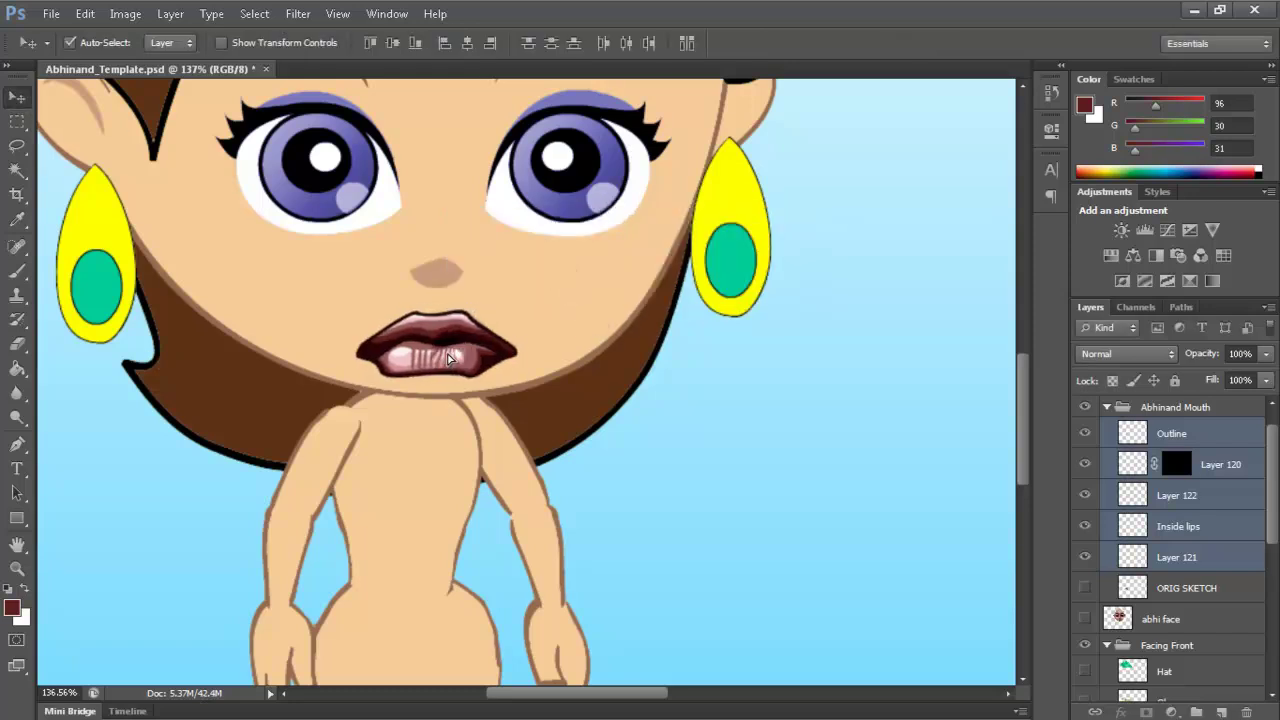
key("ctrl+0")
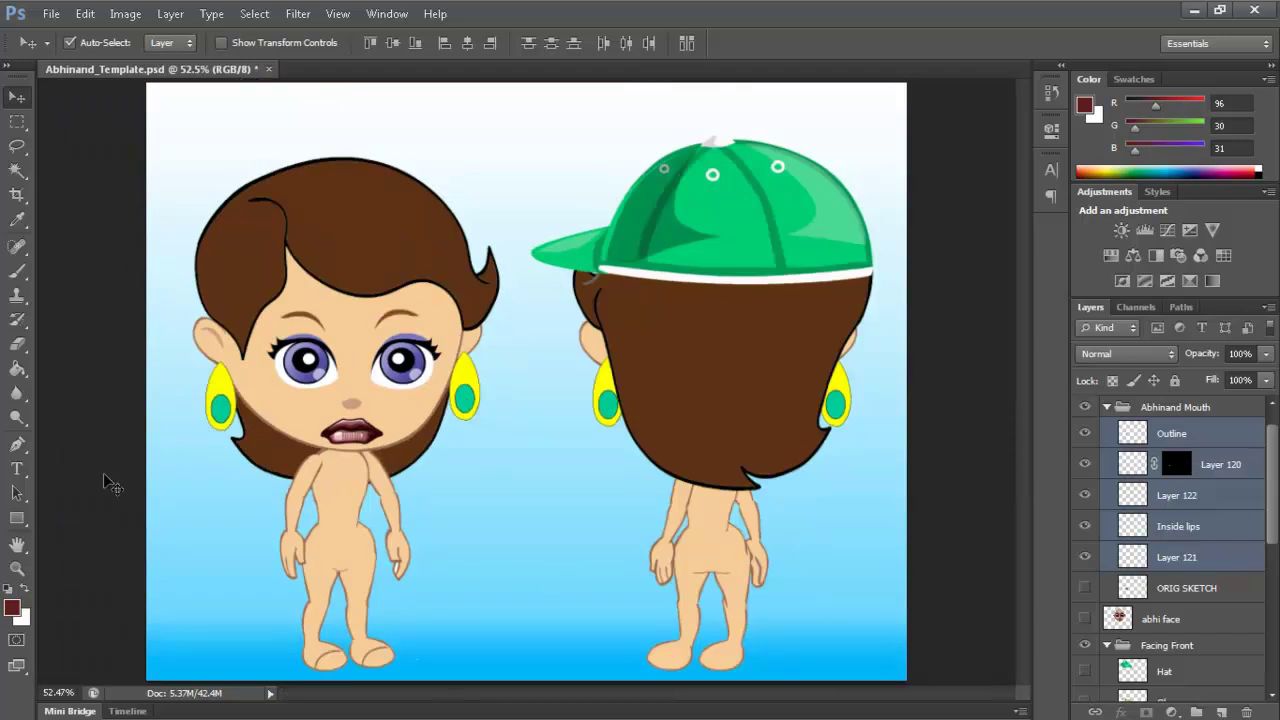
left_click(17, 568)
left_click_drag(350, 450, 379, 470)
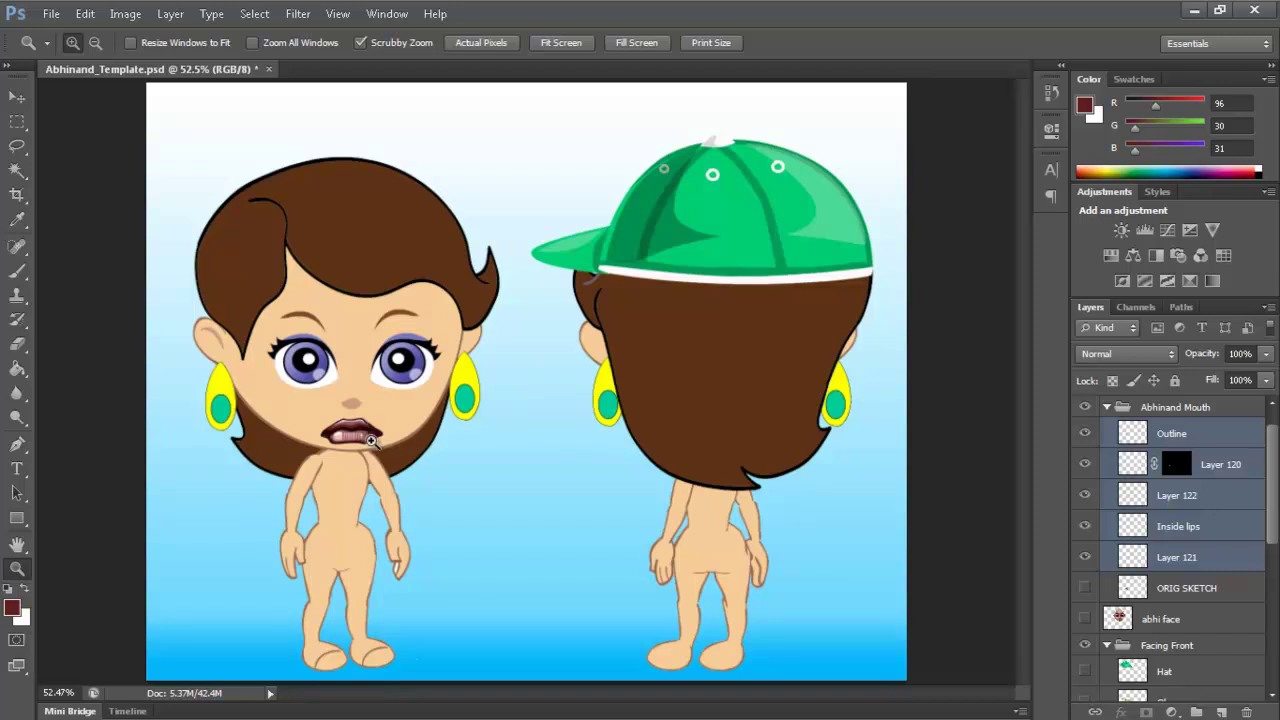
left_click_drag(369, 453, 413, 487)
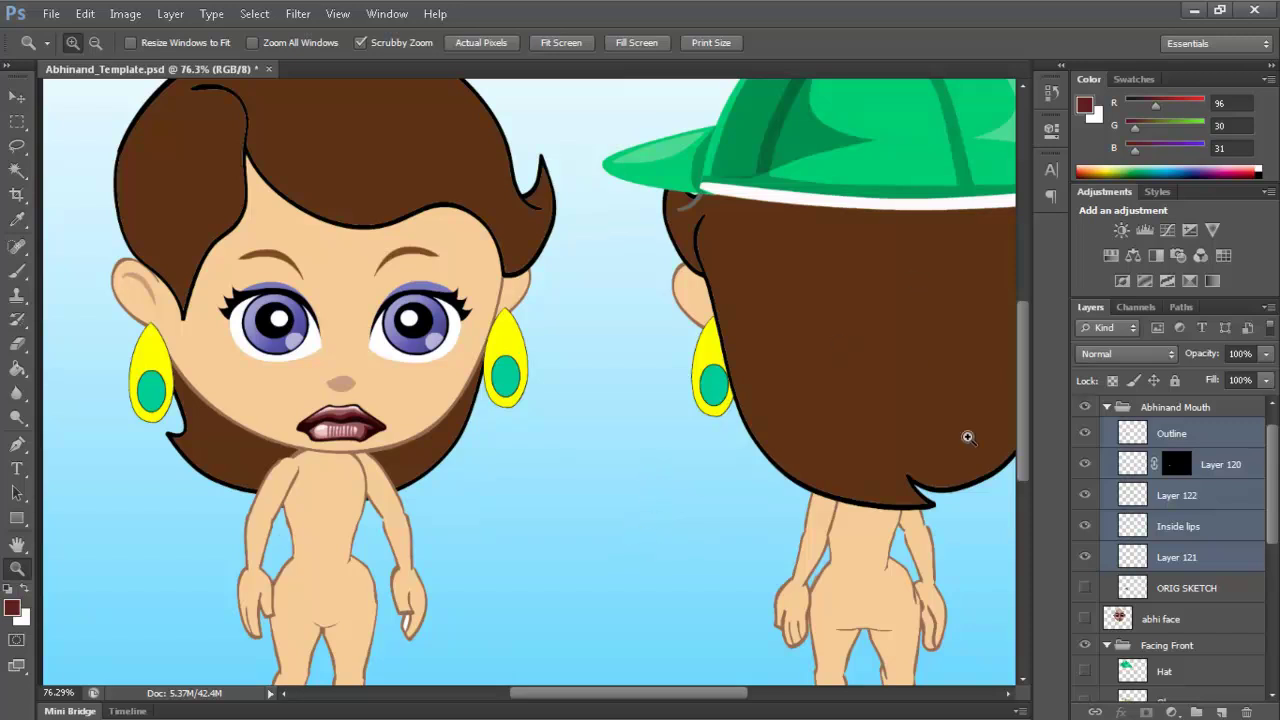
mouse_move(533, 8)
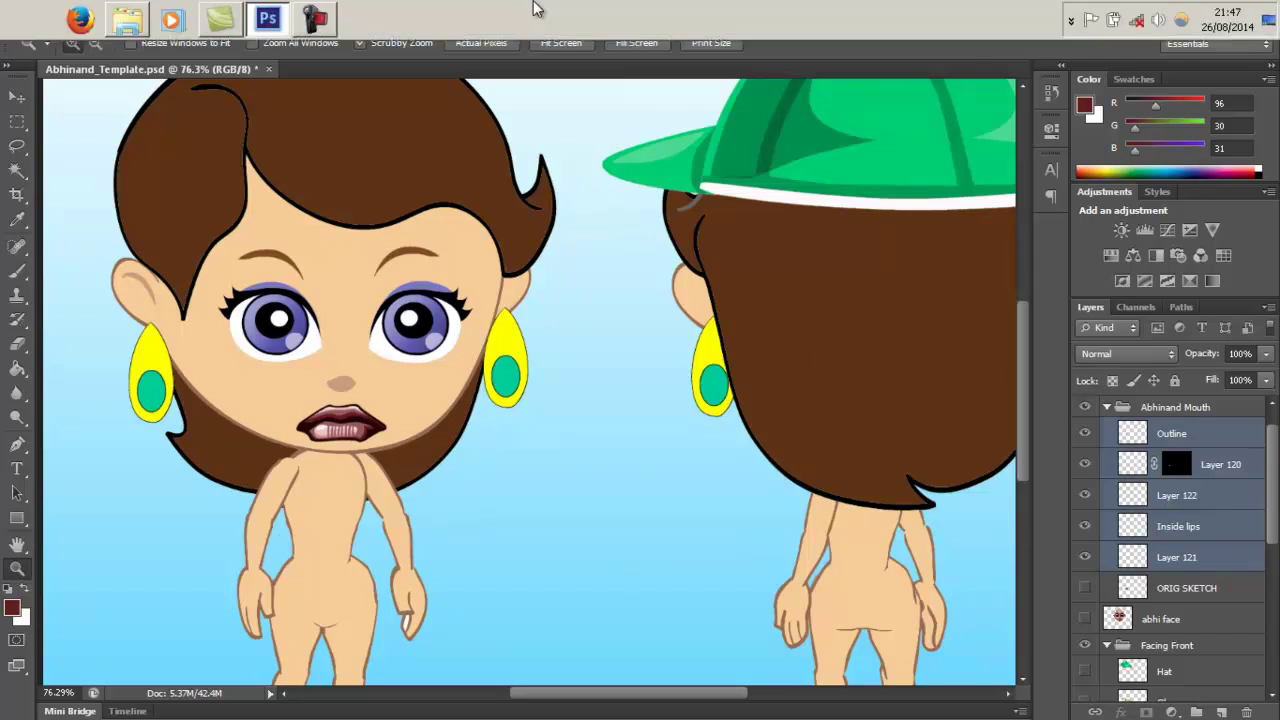